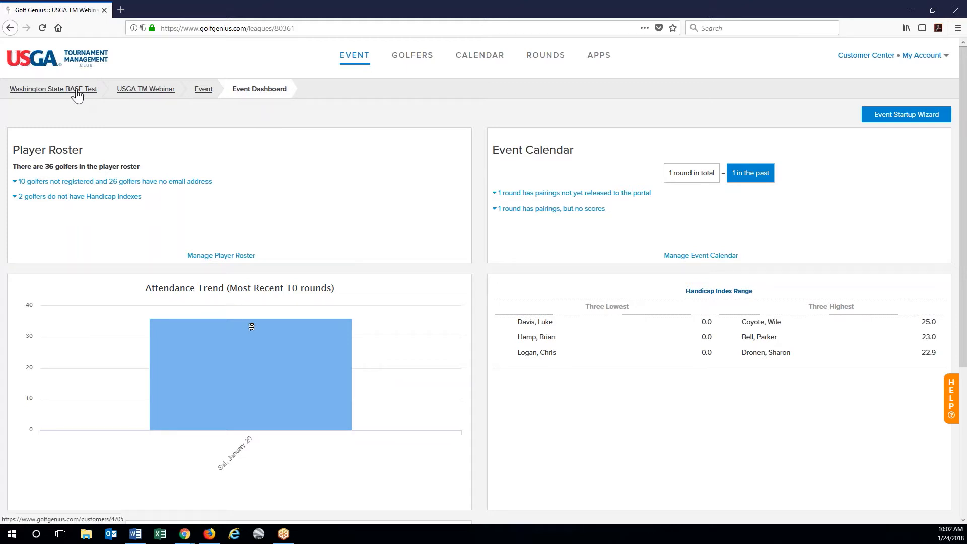
# - Reload the event dashboard and bring up the EVENT menu
pyautogui.click(146, 90)
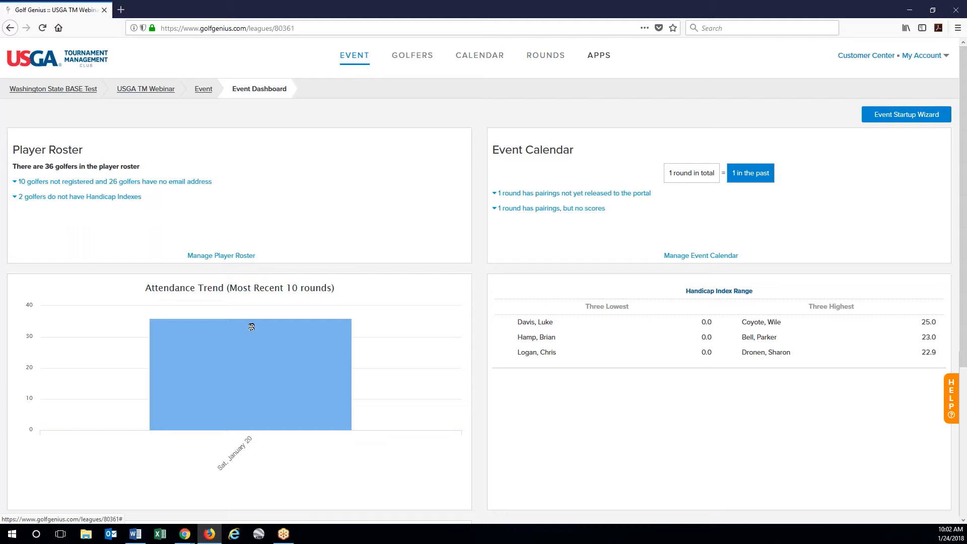
pyautogui.click(355, 63)
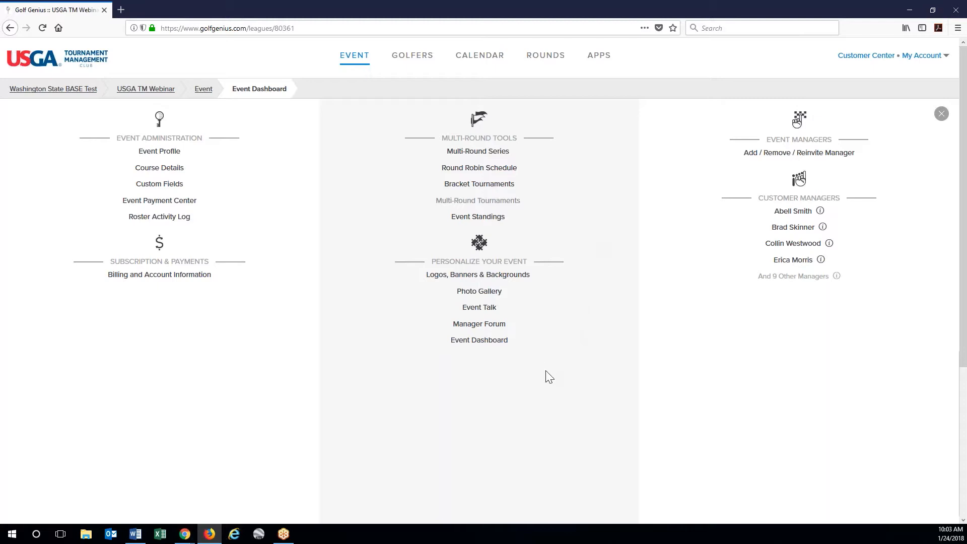
# - On Logos, Banners & Backgrounds, upload WSGA Logo.png from the Desktop as the event logo
pyautogui.click(502, 279)
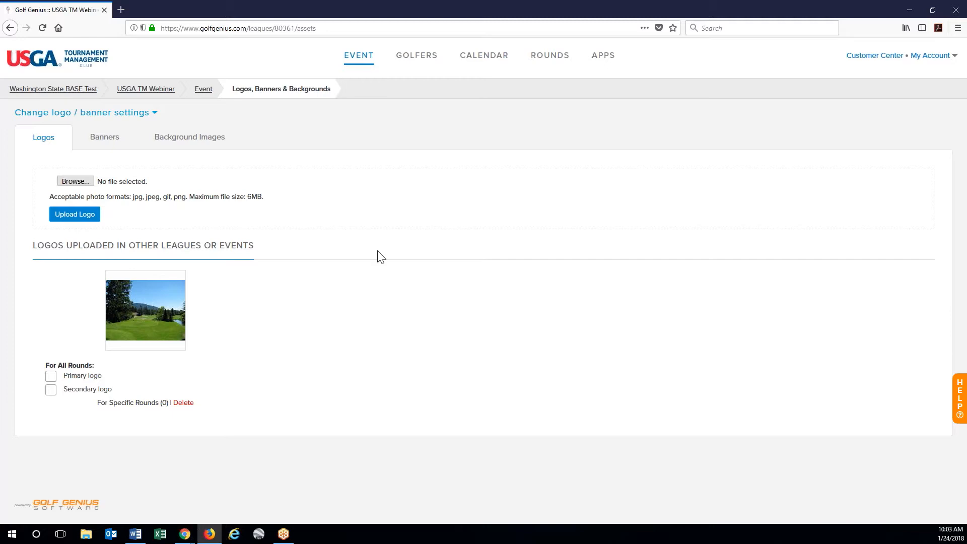
pyautogui.click(73, 181)
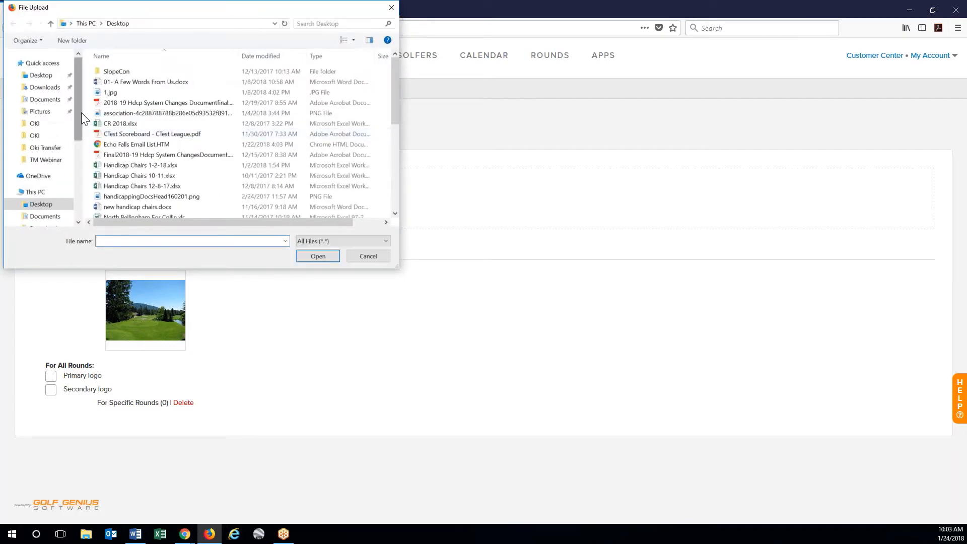
pyautogui.click(53, 78)
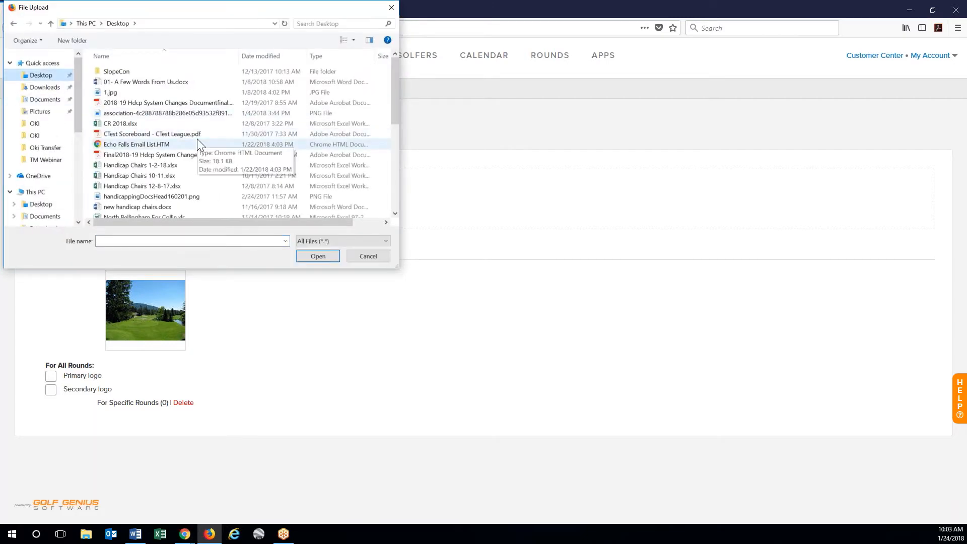
pyautogui.scroll(-2, 198, 138)
pyautogui.scroll(-4, 198, 141)
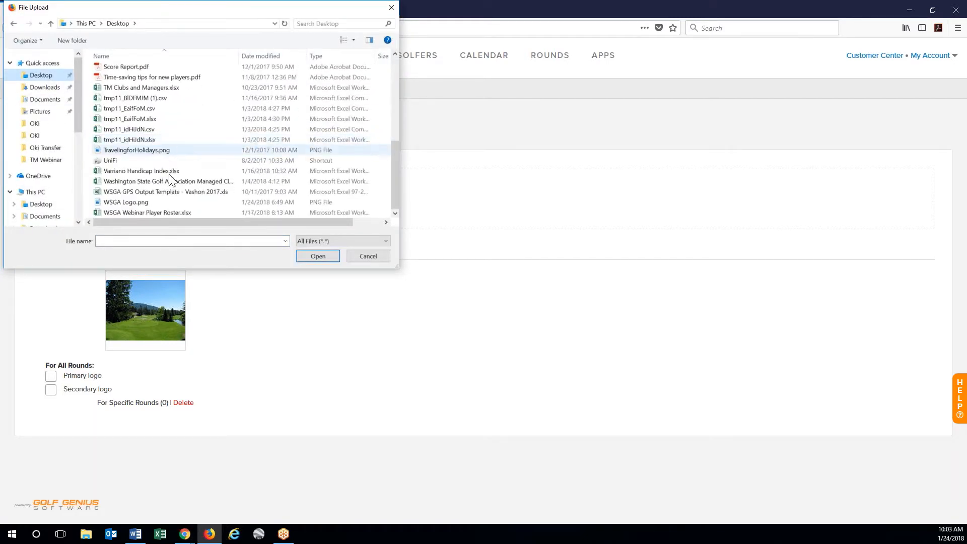
pyautogui.click(140, 205)
pyautogui.click(310, 256)
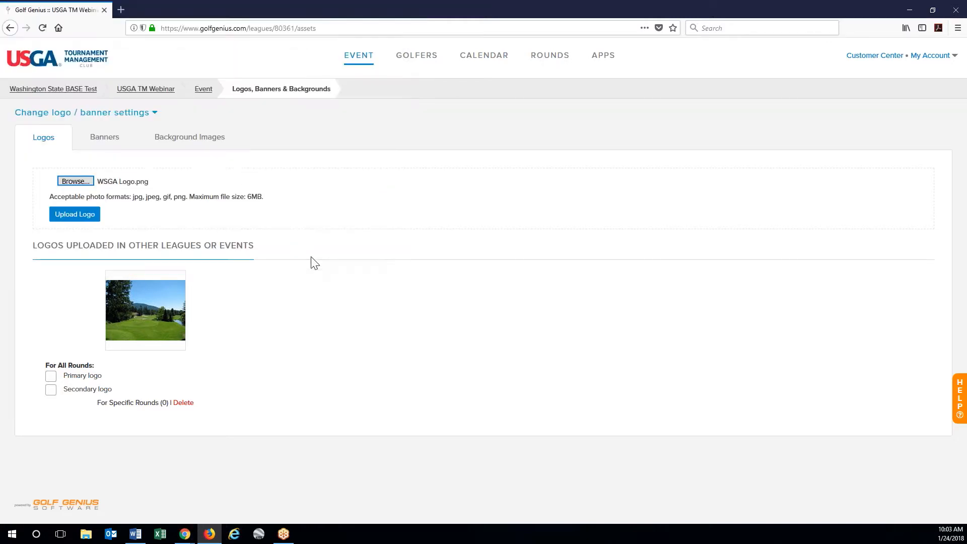
pyautogui.click(75, 214)
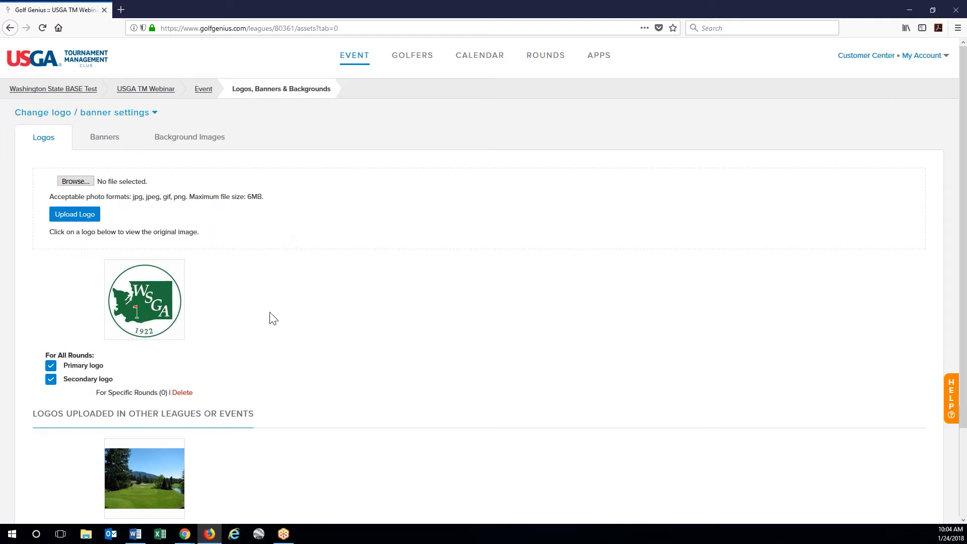
# - Uncheck Secondary logo so the WSGA logo is only the primary logo
pyautogui.scroll(-2, 237, 328)
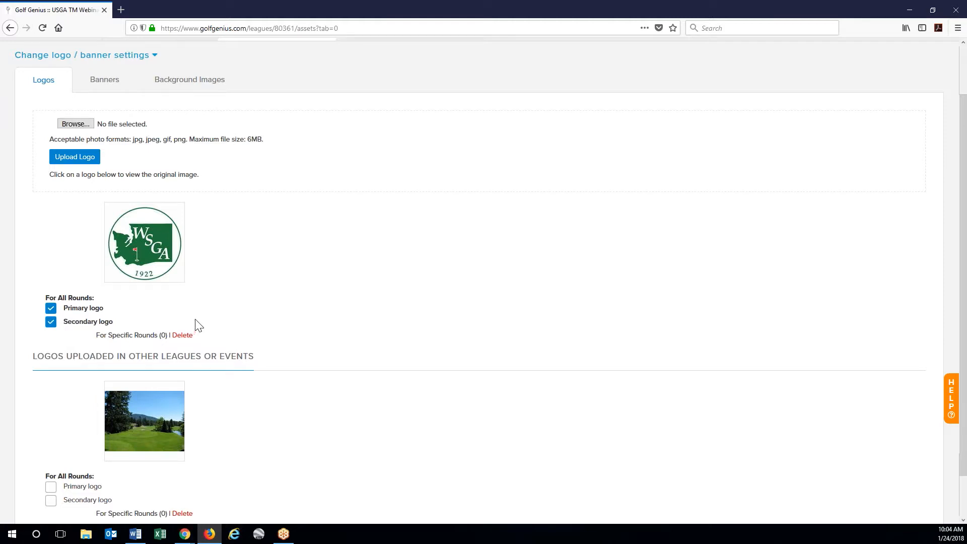
pyautogui.click(51, 323)
pyautogui.scroll(-2, 361, 285)
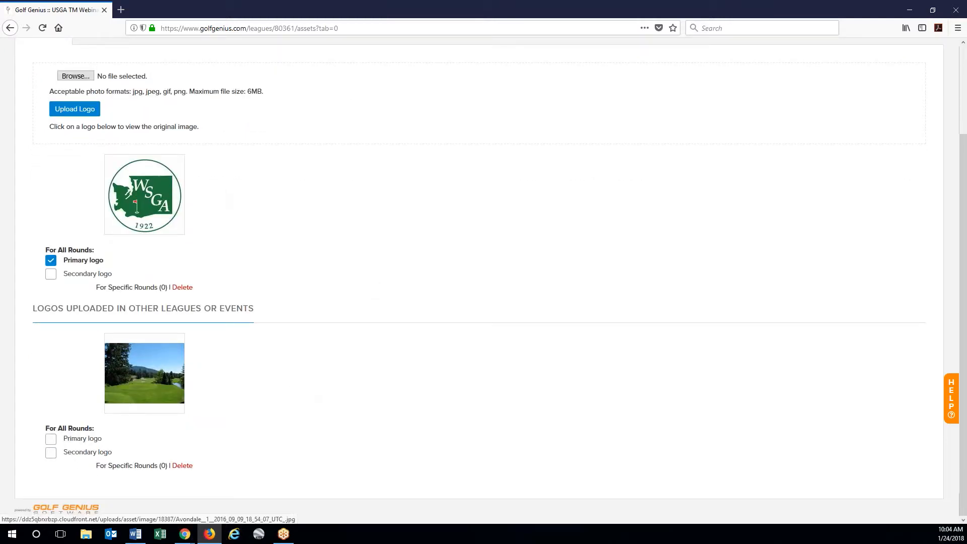
pyautogui.scroll(2, 259, 402)
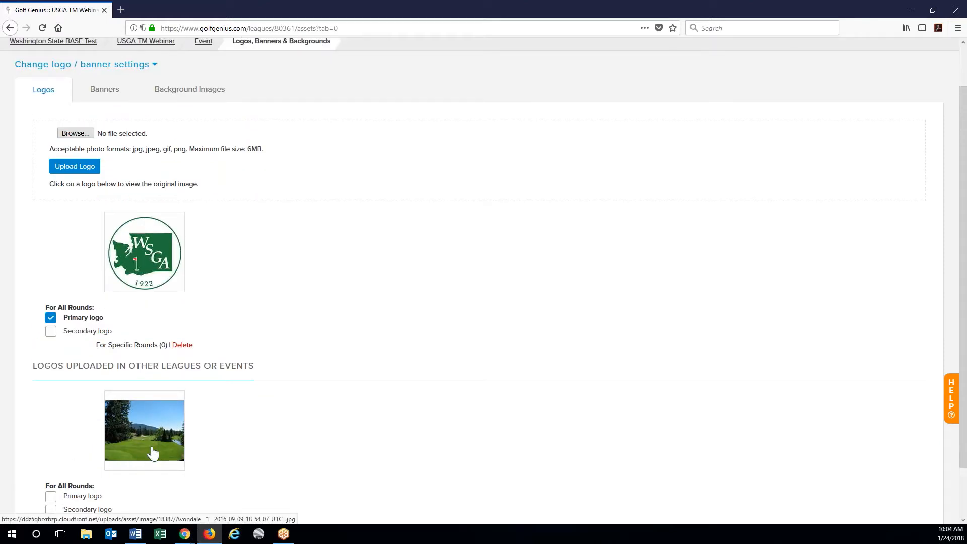
pyautogui.scroll(2, 263, 326)
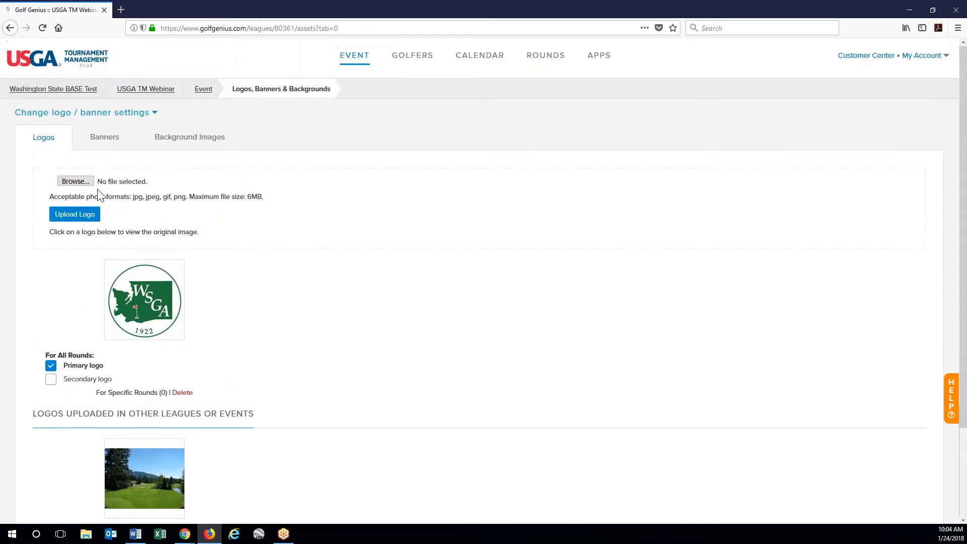
# - Upload handicappingDocsHead160201.png as an additional event logo
pyautogui.click(76, 181)
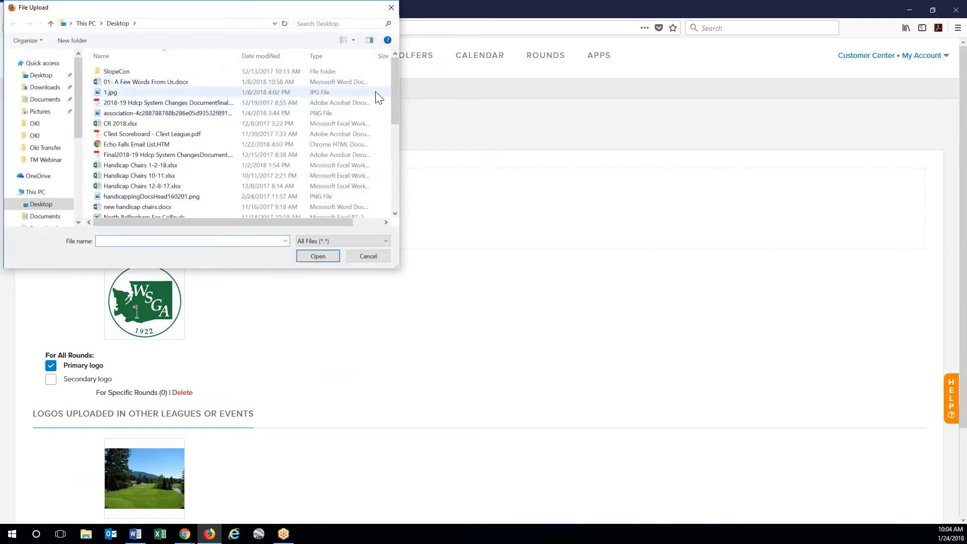
pyautogui.click(262, 195)
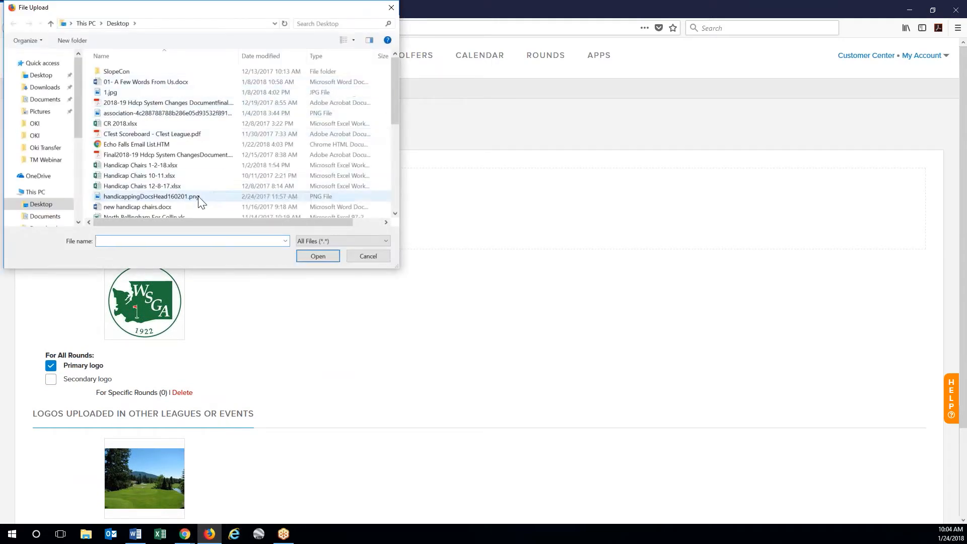
pyautogui.click(317, 256)
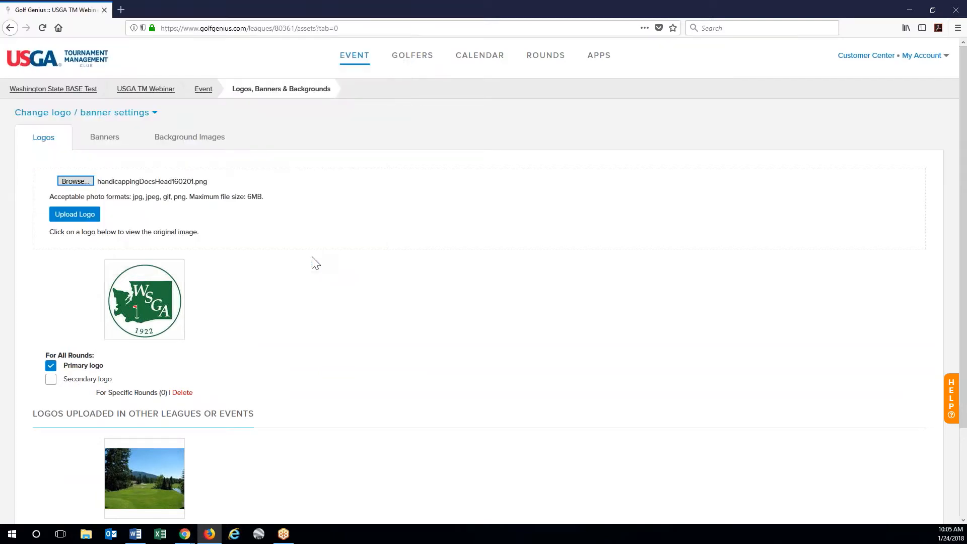
pyautogui.click(67, 217)
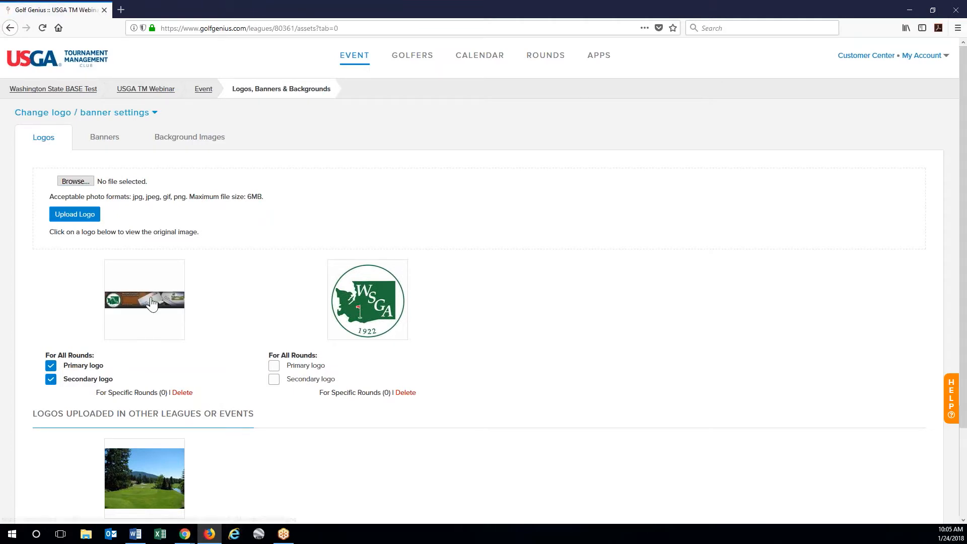
# - Delete the newly uploaded handicapping logo and go to the Banners tab
pyautogui.click(184, 394)
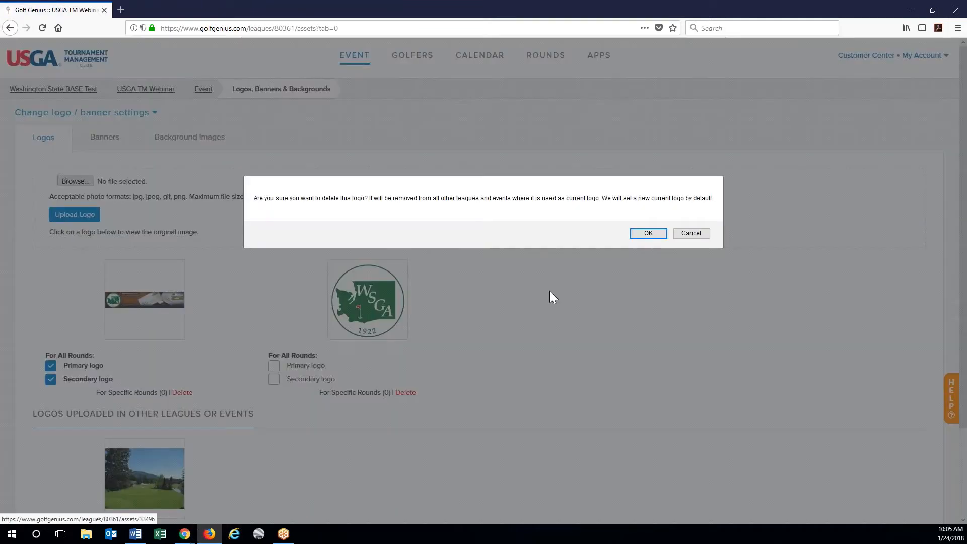
pyautogui.click(649, 236)
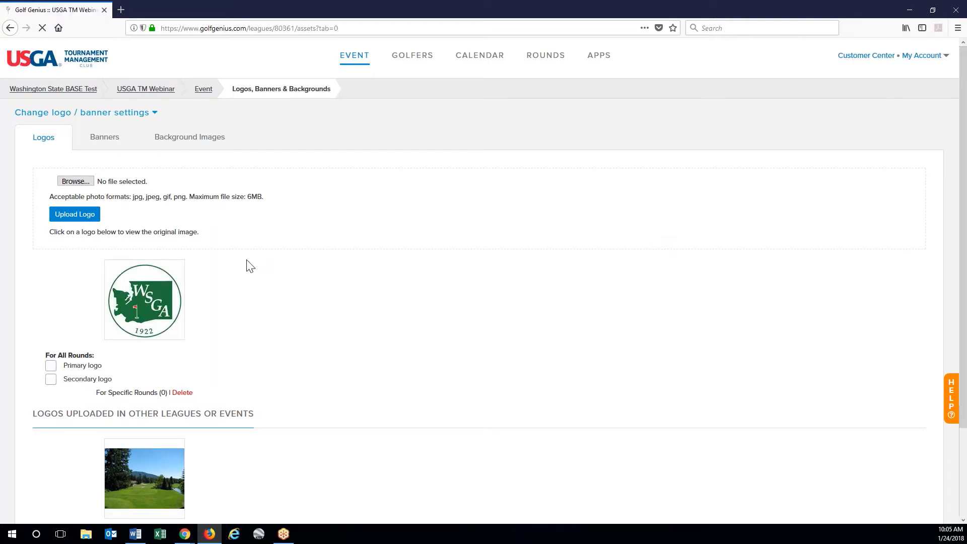
pyautogui.click(105, 137)
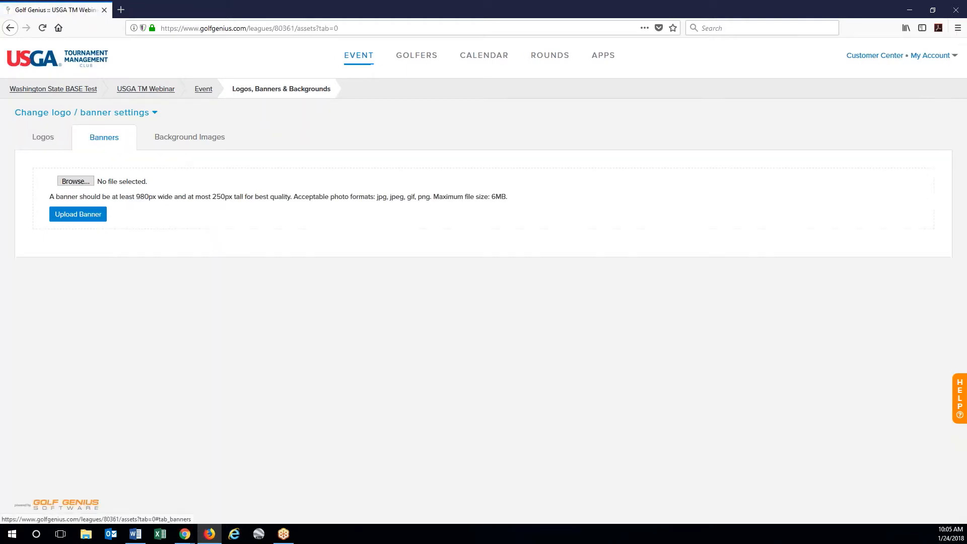
# - Upload handicappingDocsHead160201.png as the event banner and preview it
pyautogui.click(75, 181)
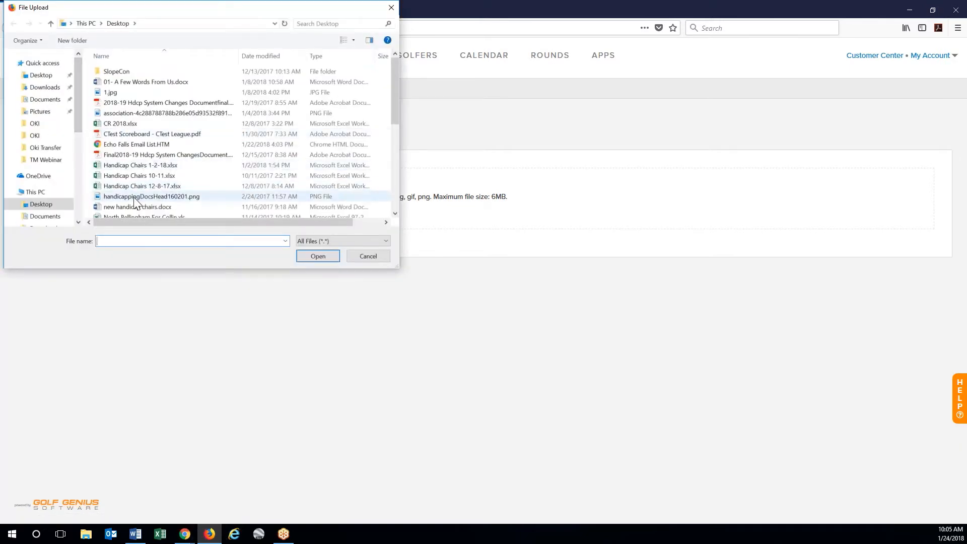
pyautogui.click(126, 197)
pyautogui.click(328, 258)
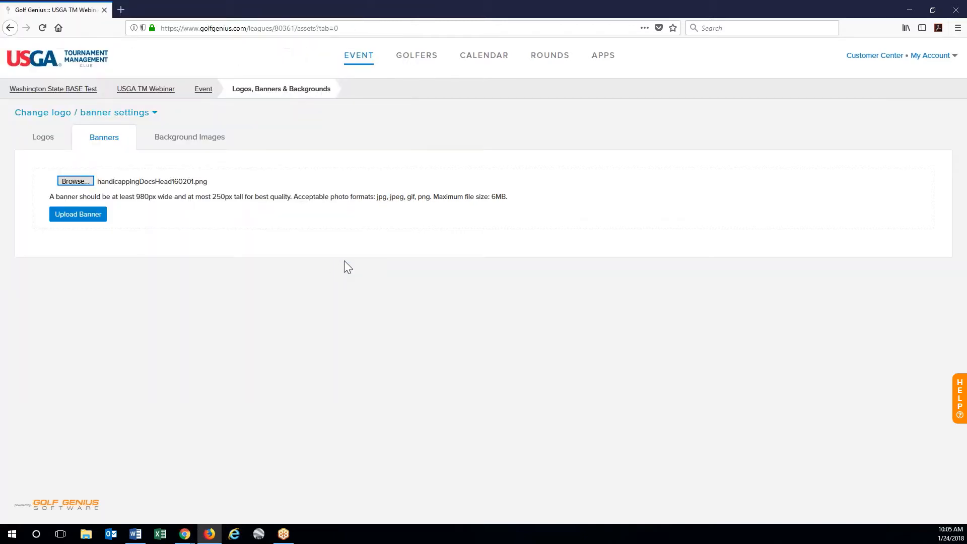
pyautogui.click(81, 217)
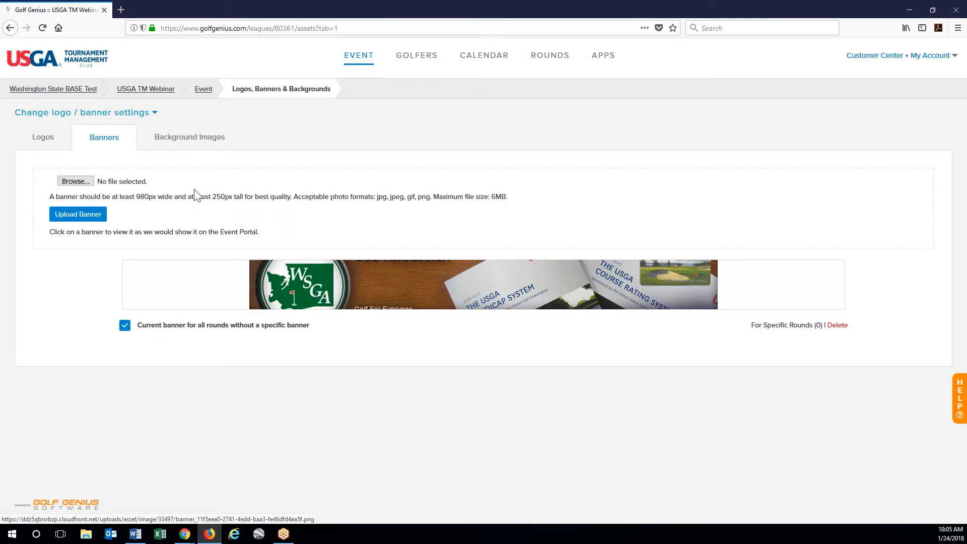
pyautogui.click(442, 293)
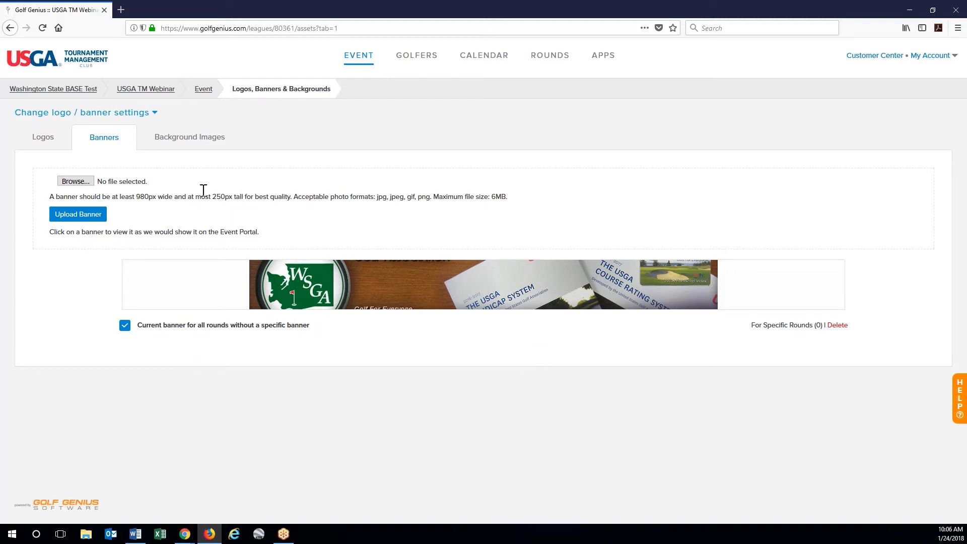
pyautogui.click(182, 145)
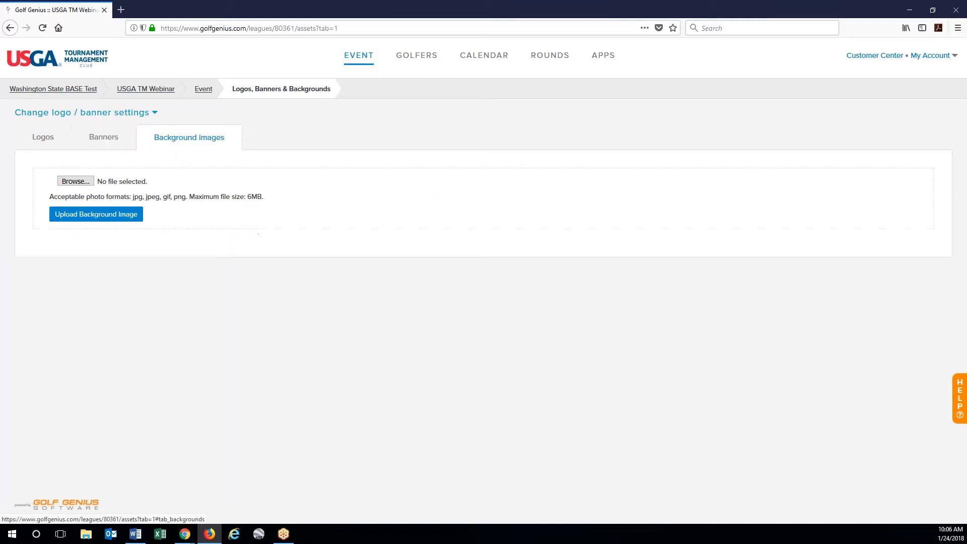
# - Upload WSGA Logo.png as an event background image
pyautogui.click(74, 183)
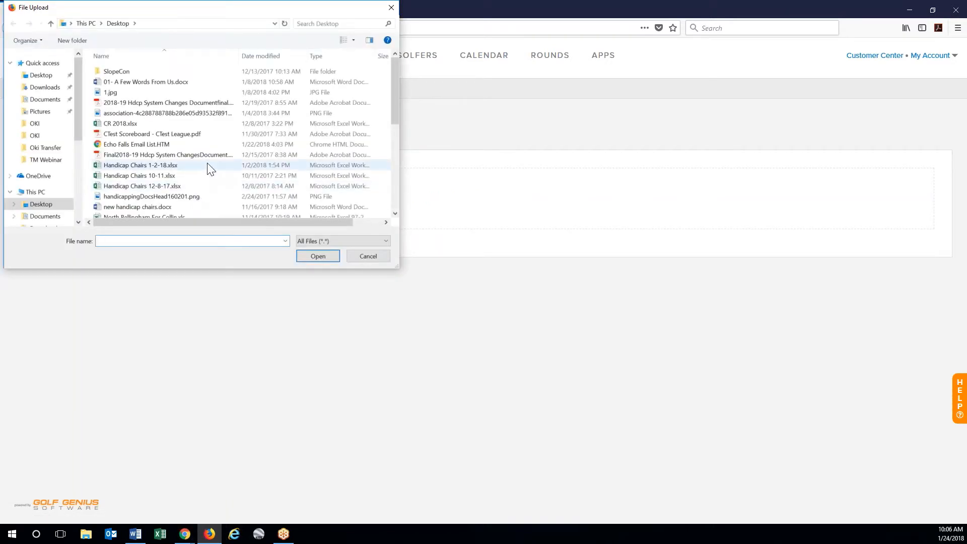
pyautogui.scroll(-2, 209, 168)
pyautogui.scroll(-4, 211, 170)
pyautogui.click(131, 204)
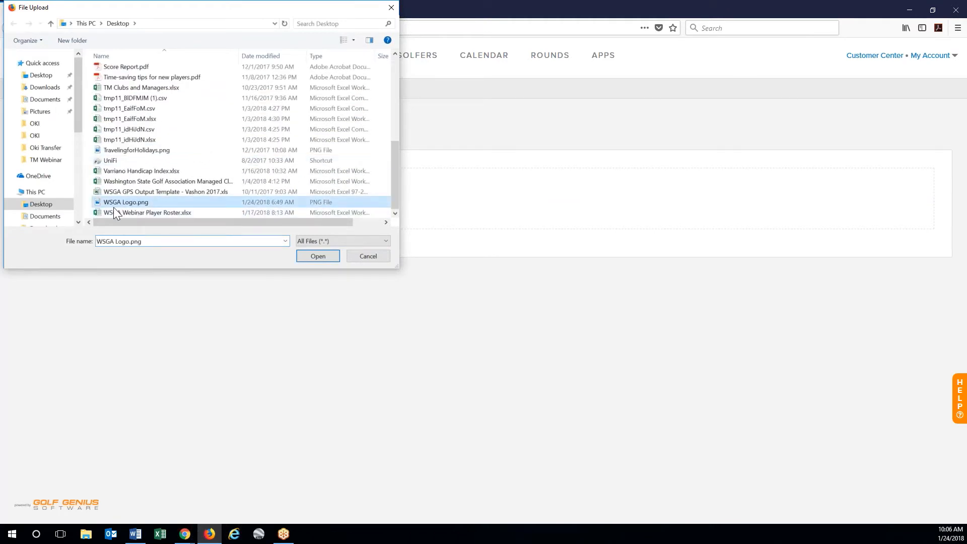
pyautogui.click(318, 256)
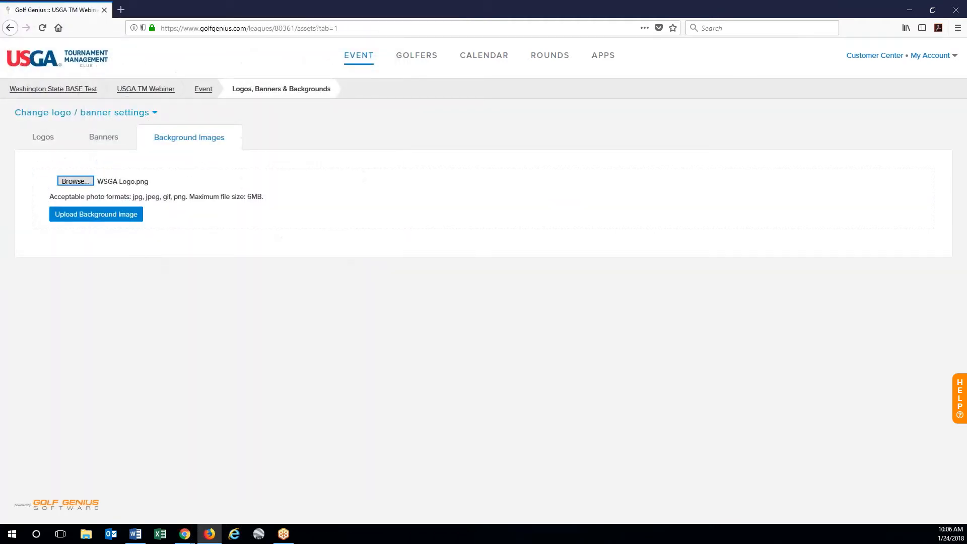
pyautogui.click(73, 214)
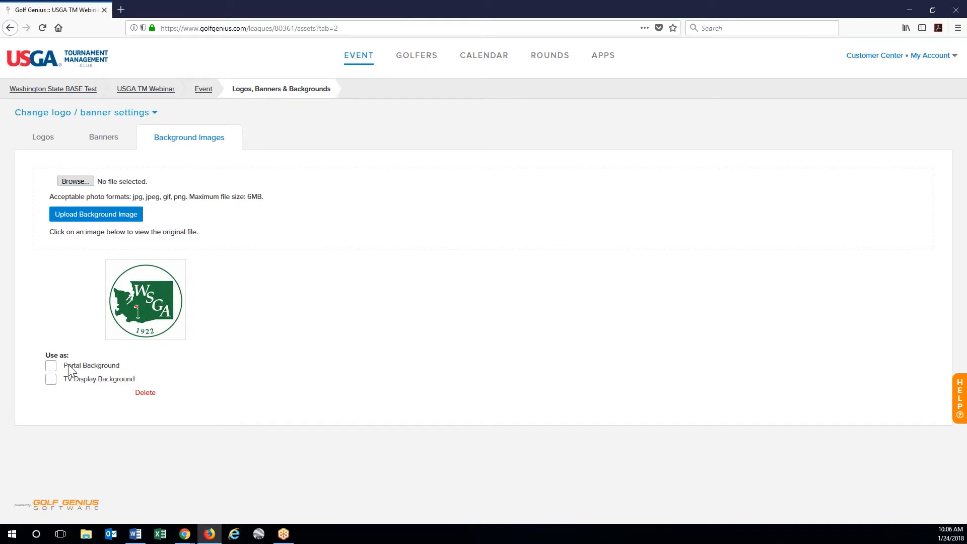
# - Use the WSGA background as both Portal Background and TV Display Background
pyautogui.click(51, 366)
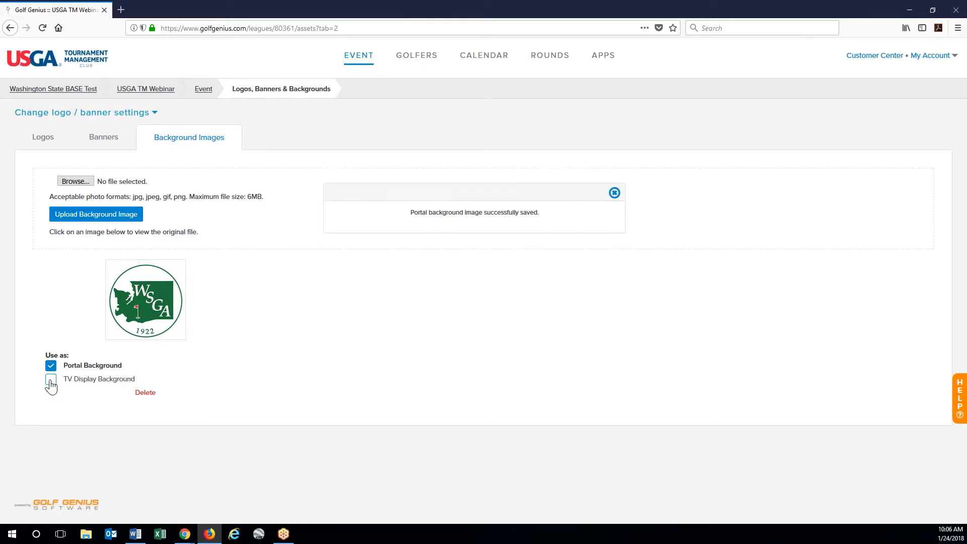
pyautogui.click(50, 381)
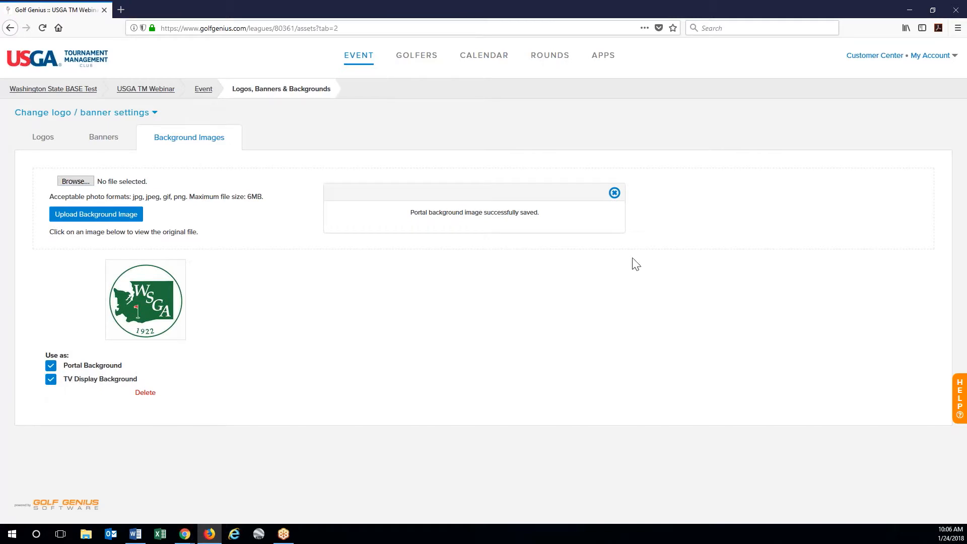
pyautogui.click(614, 194)
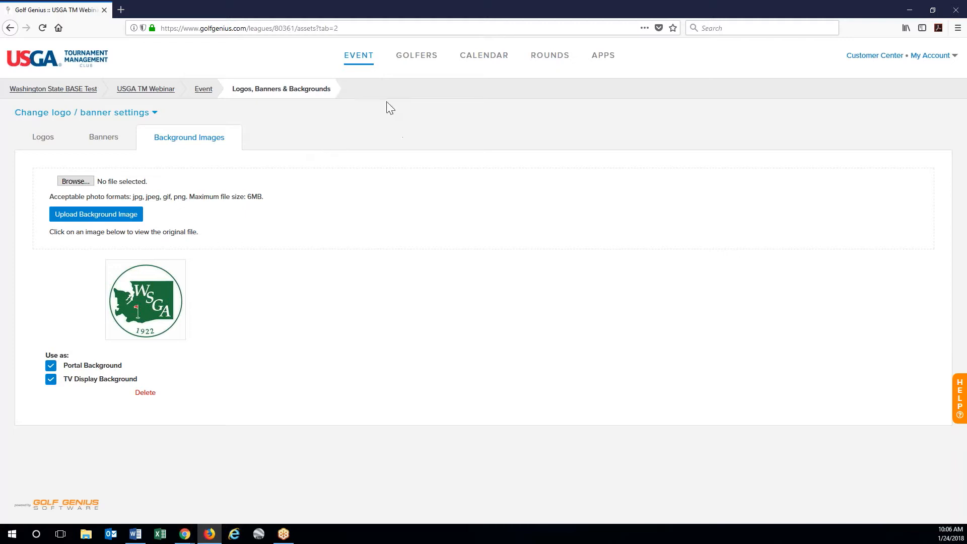
# - Go to Add / Remove / Reinvite Manager from the EVENT menu
pyautogui.click(357, 59)
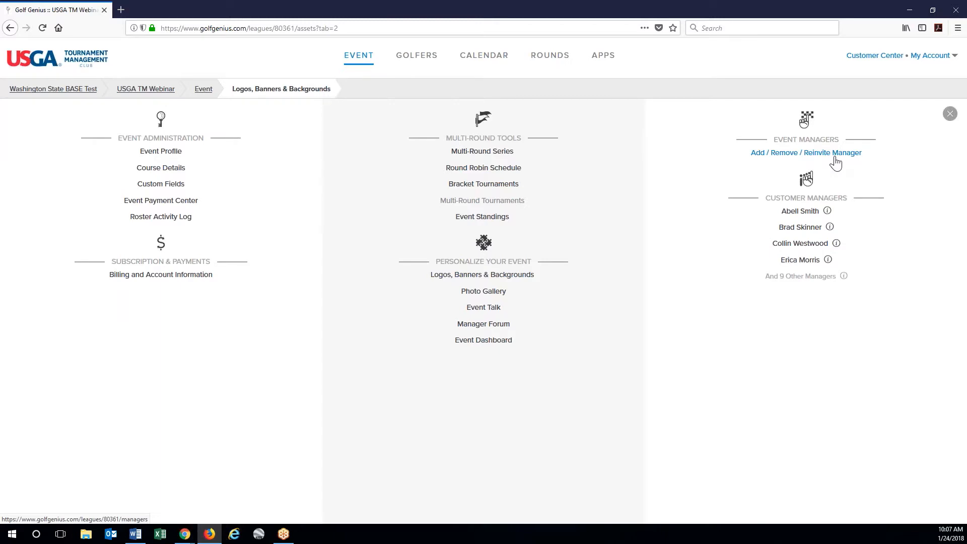
pyautogui.click(834, 157)
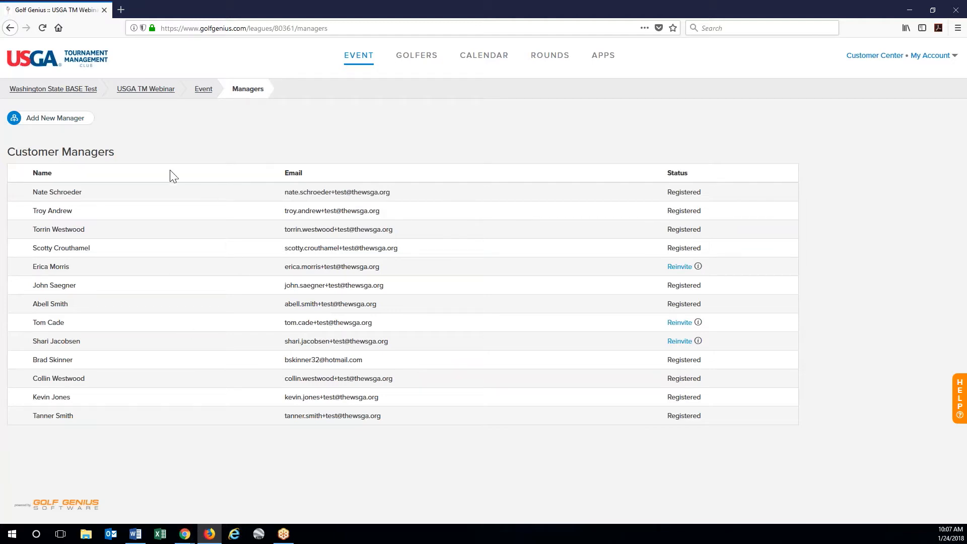
# - Start a new manager invite with the person's first name, last name and e-mail, correcting the domain
pyautogui.click(69, 128)
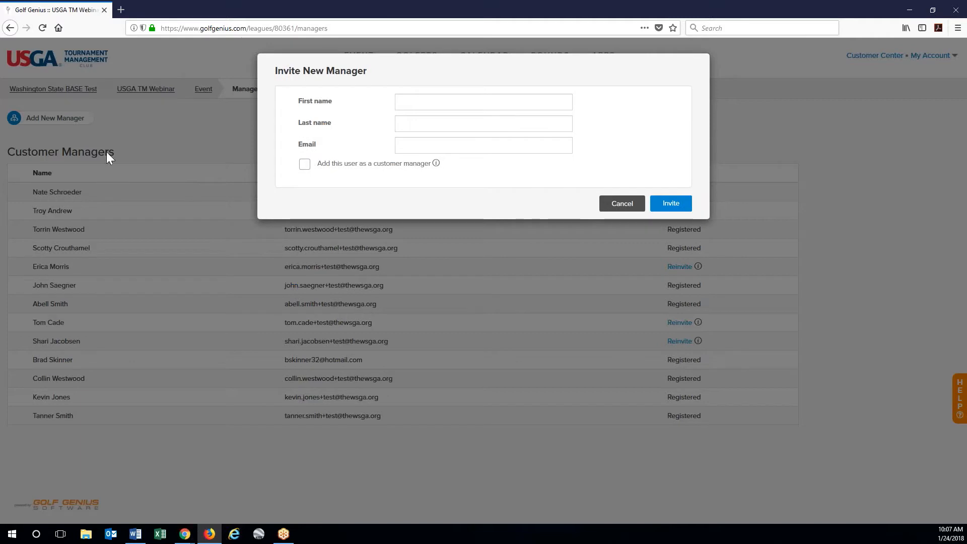
pyautogui.click(415, 104)
pyautogui.press('Tab')
pyautogui.press('Tab')
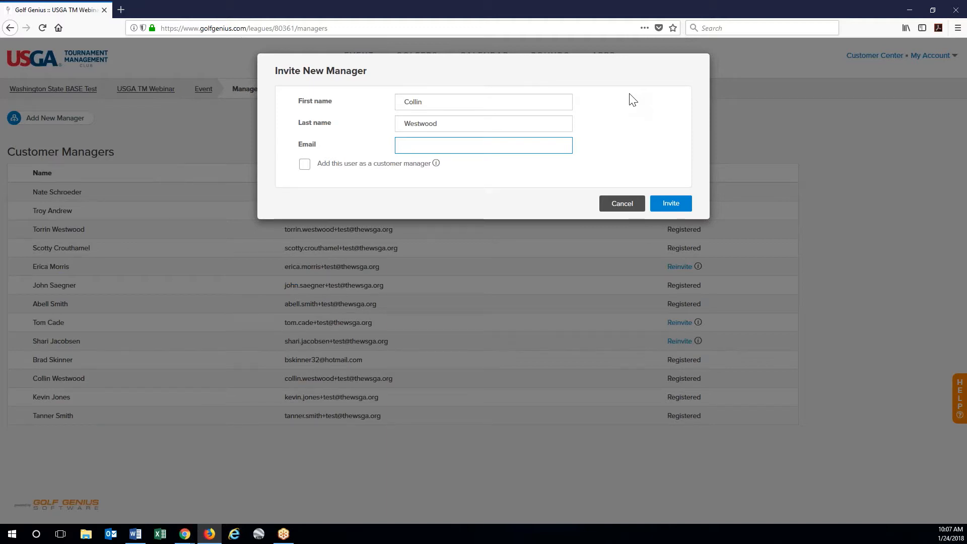
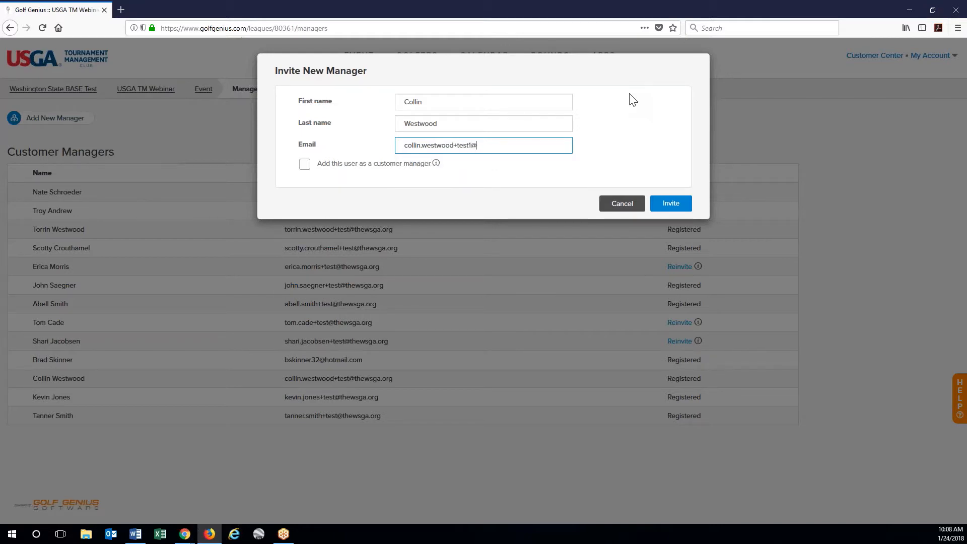
# - Send the manager invitation, then remove that new event manager again
pyautogui.click(669, 208)
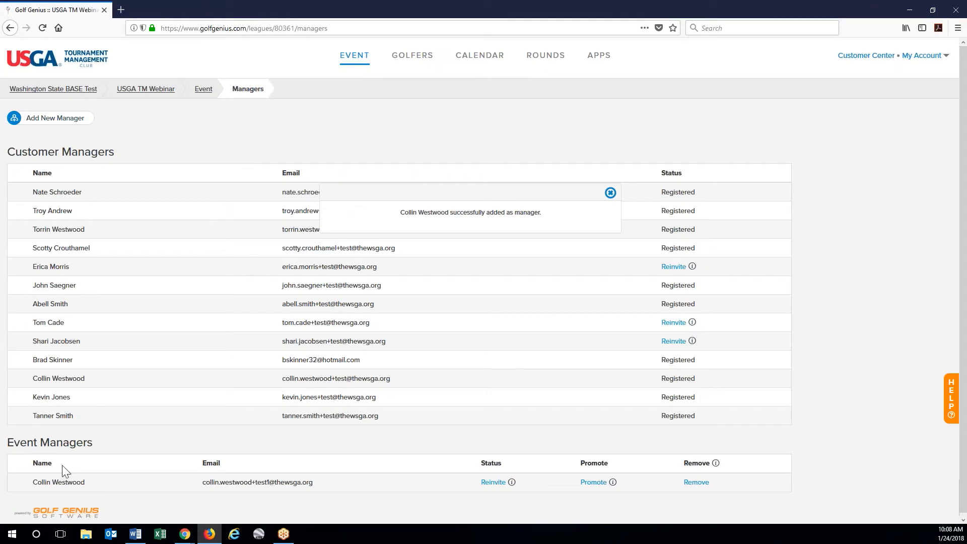
pyautogui.scroll(-1, 277, 476)
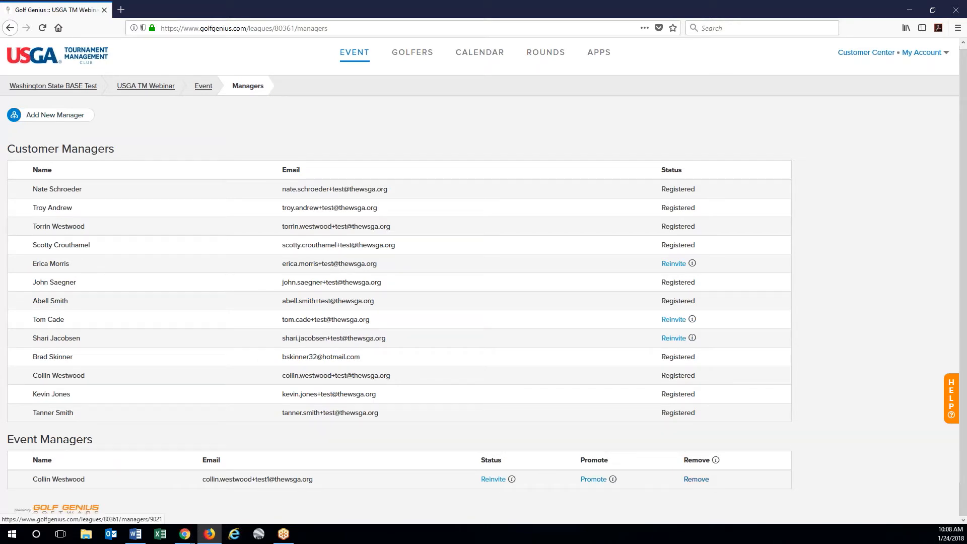
pyautogui.click(696, 479)
pyautogui.click(514, 233)
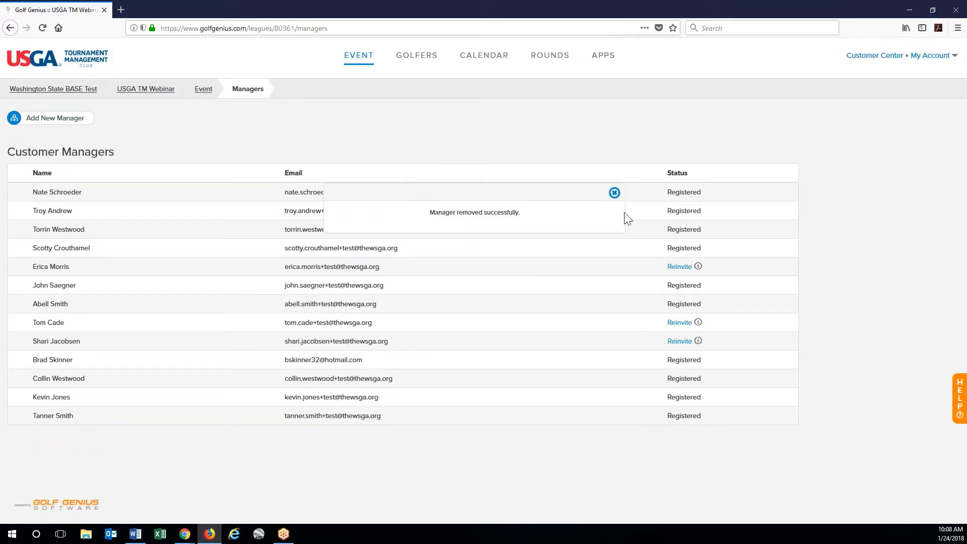
pyautogui.click(615, 194)
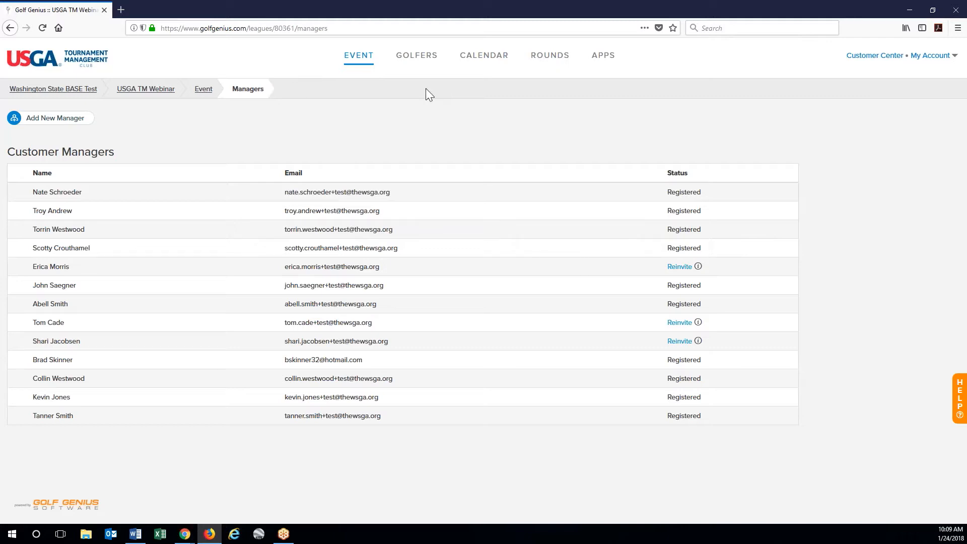
pyautogui.click(355, 60)
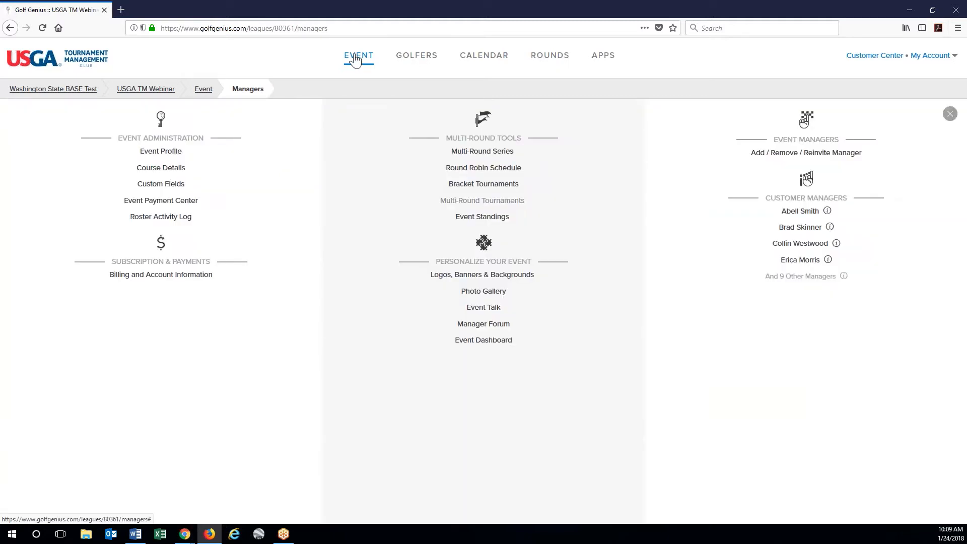
pyautogui.click(417, 59)
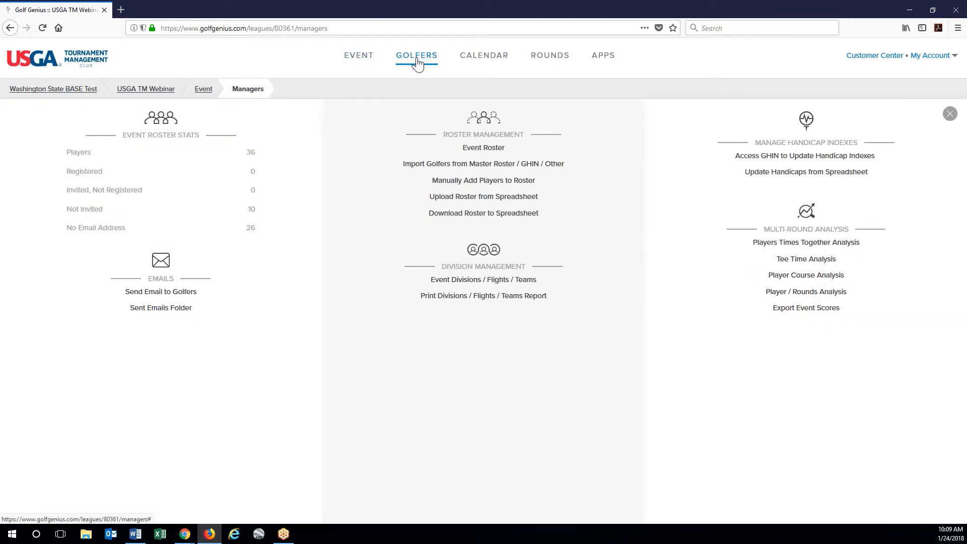
pyautogui.click(162, 294)
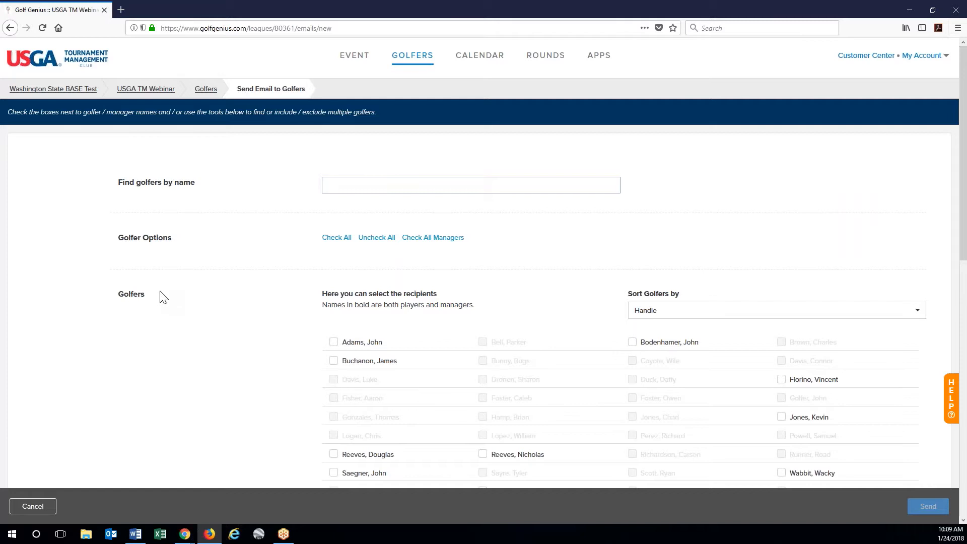
pyautogui.scroll(-2, 541, 411)
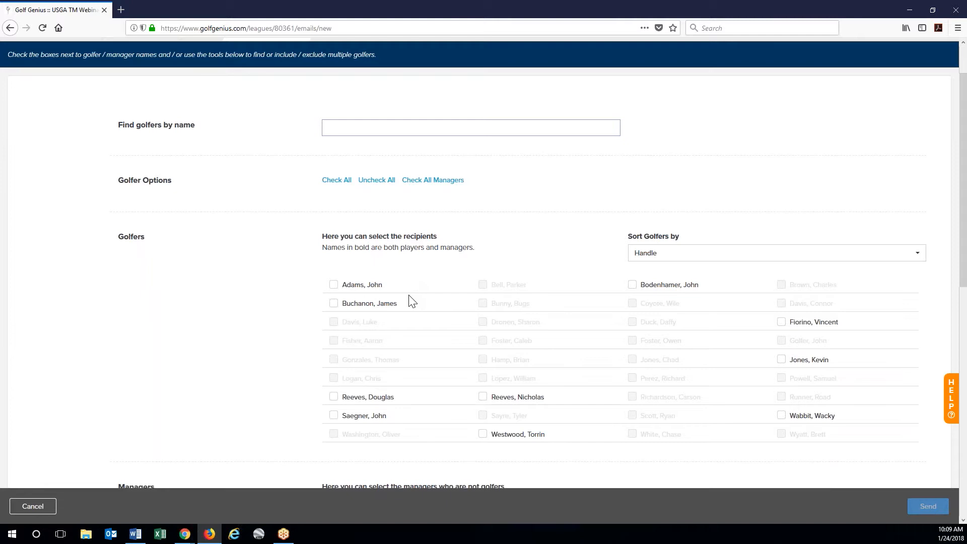
pyautogui.click(336, 182)
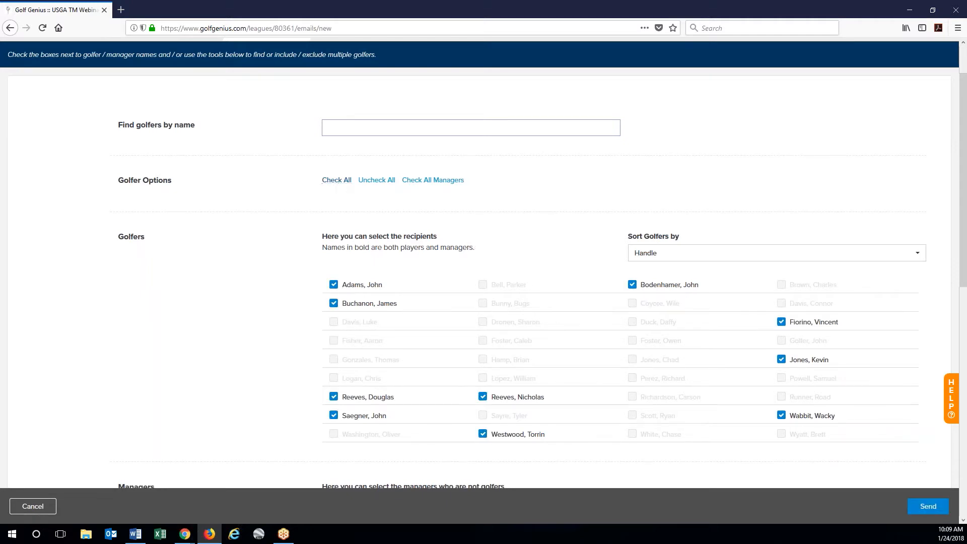
pyautogui.click(379, 181)
pyautogui.click(335, 286)
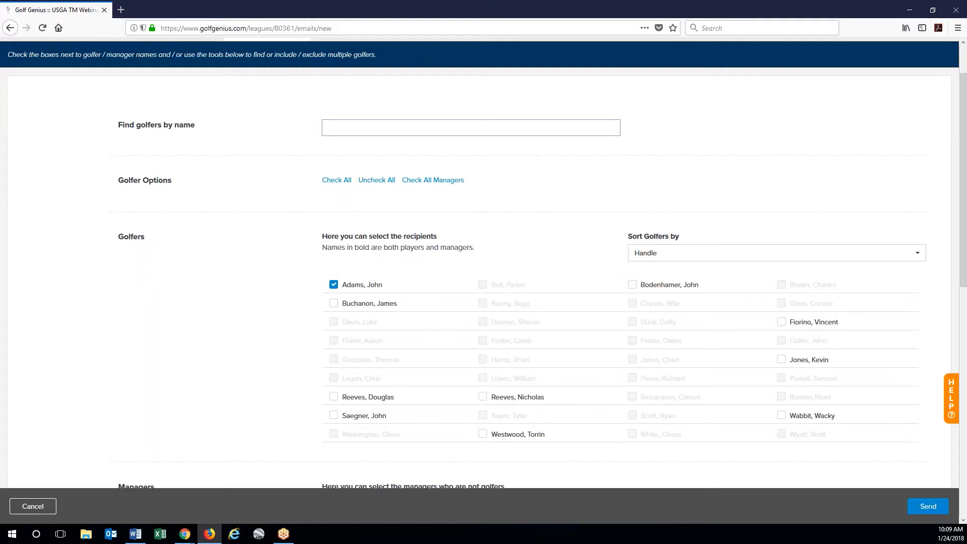
pyautogui.click(333, 302)
pyautogui.click(385, 125)
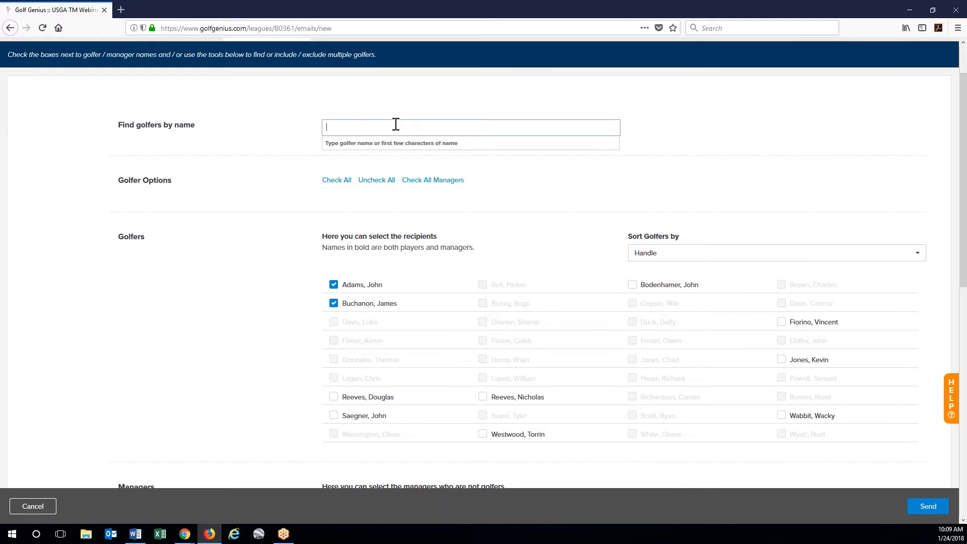
pyautogui.click(348, 288)
pyautogui.click(345, 304)
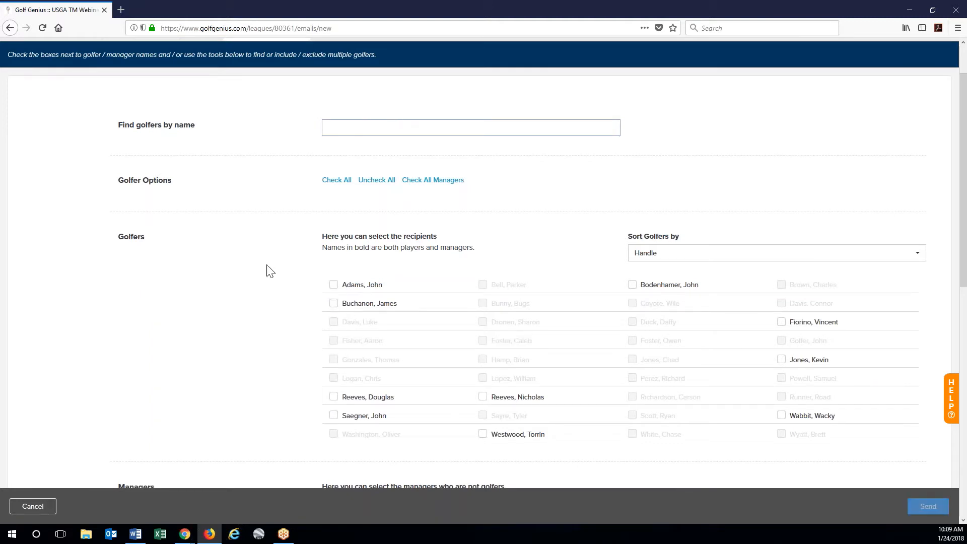
pyautogui.scroll(-1, 756, 210)
pyautogui.click(755, 196)
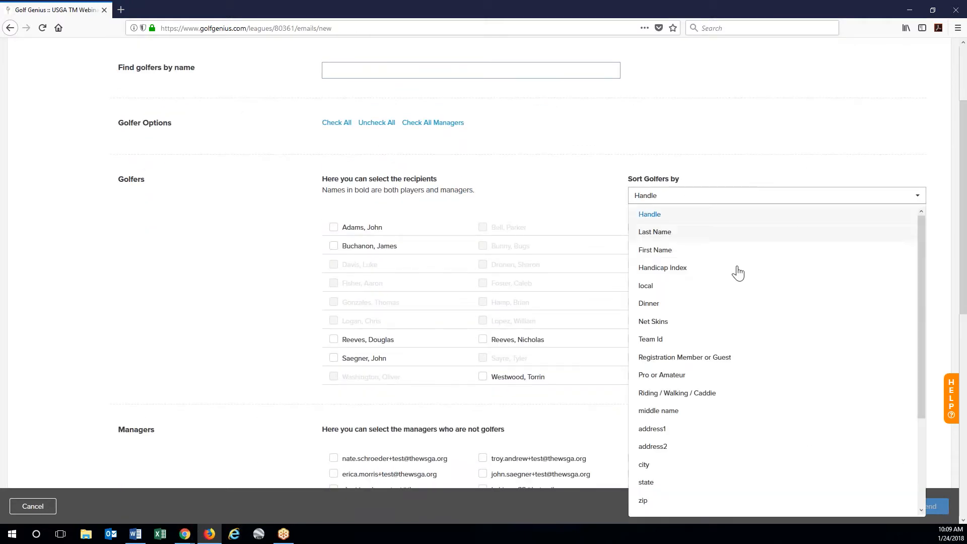
pyautogui.click(567, 200)
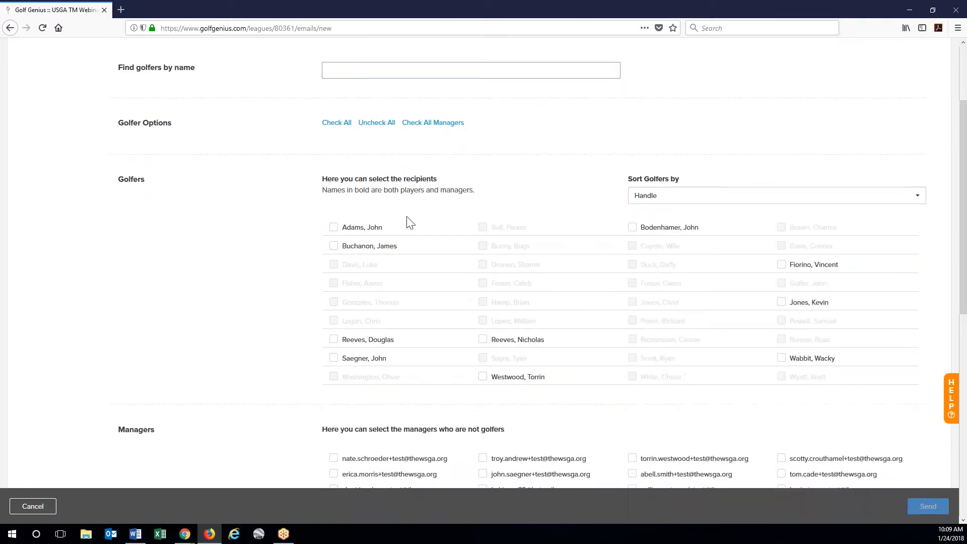
pyautogui.scroll(-1, 276, 216)
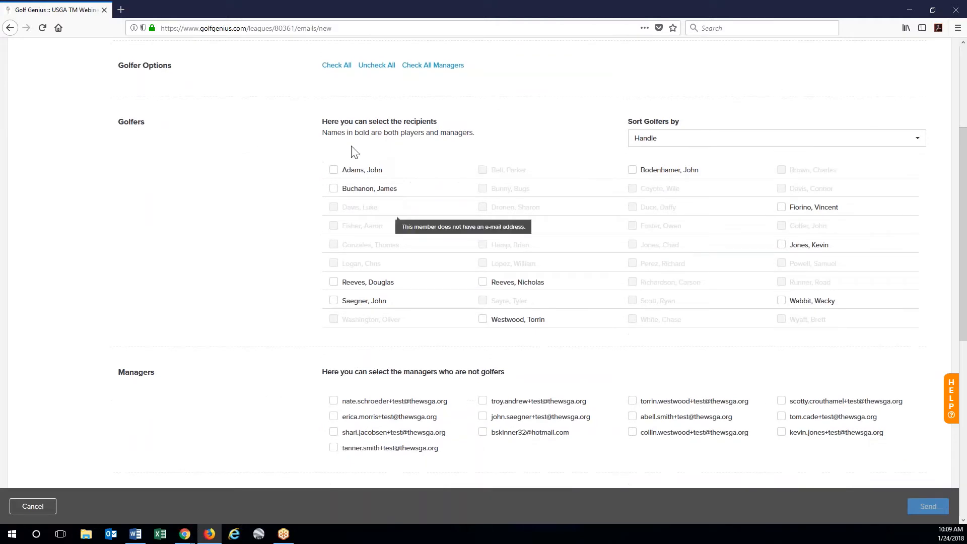
pyautogui.scroll(-1, 255, 267)
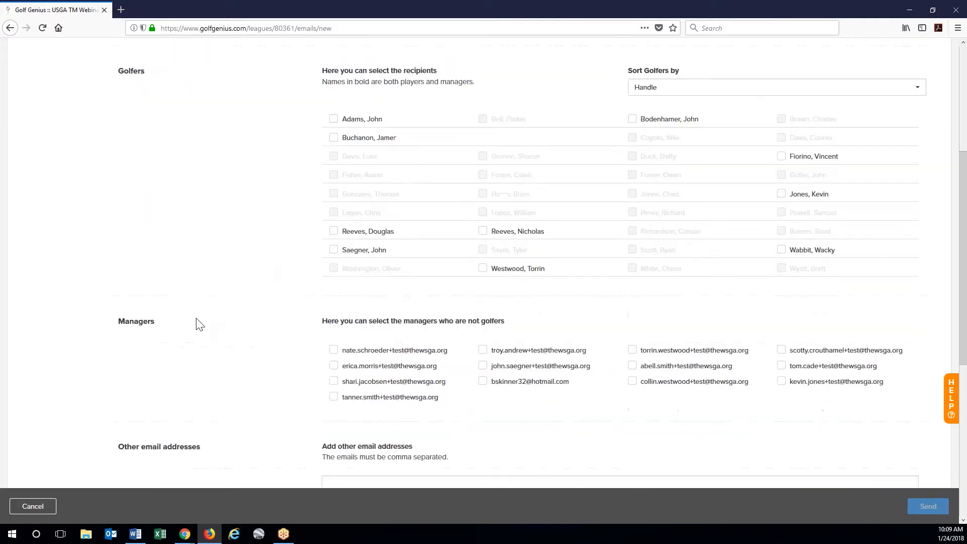
pyautogui.scroll(-4, 208, 367)
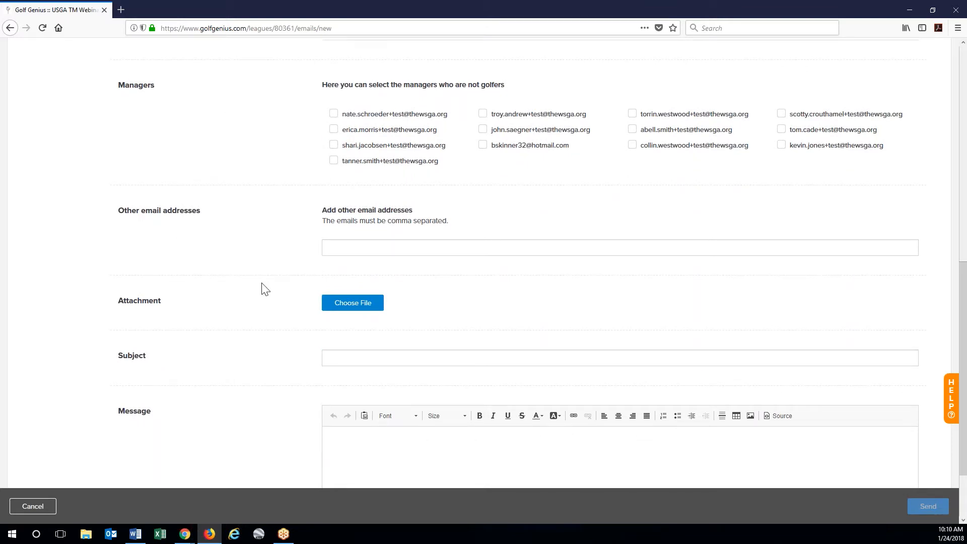
pyautogui.scroll(-2, 222, 222)
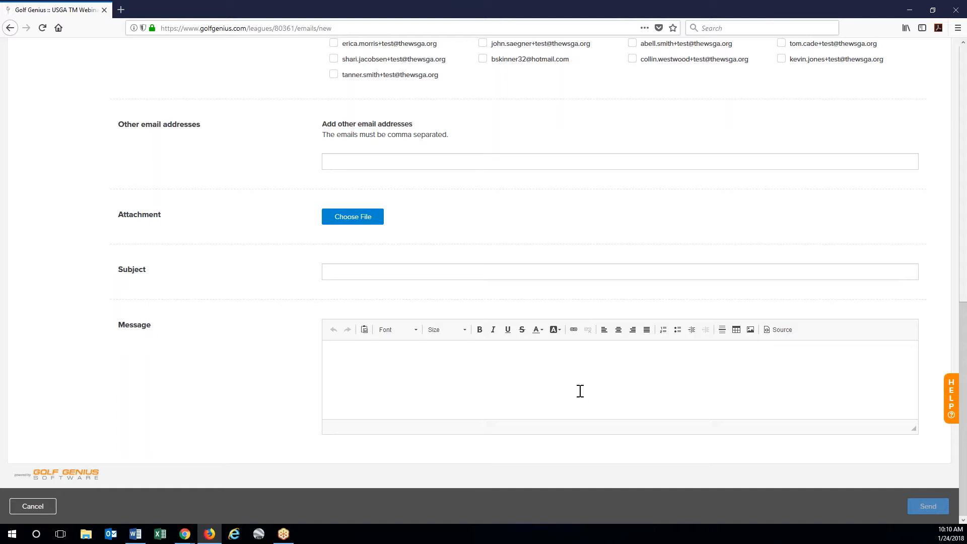
pyautogui.scroll(1, 218, 370)
pyautogui.scroll(10, 221, 376)
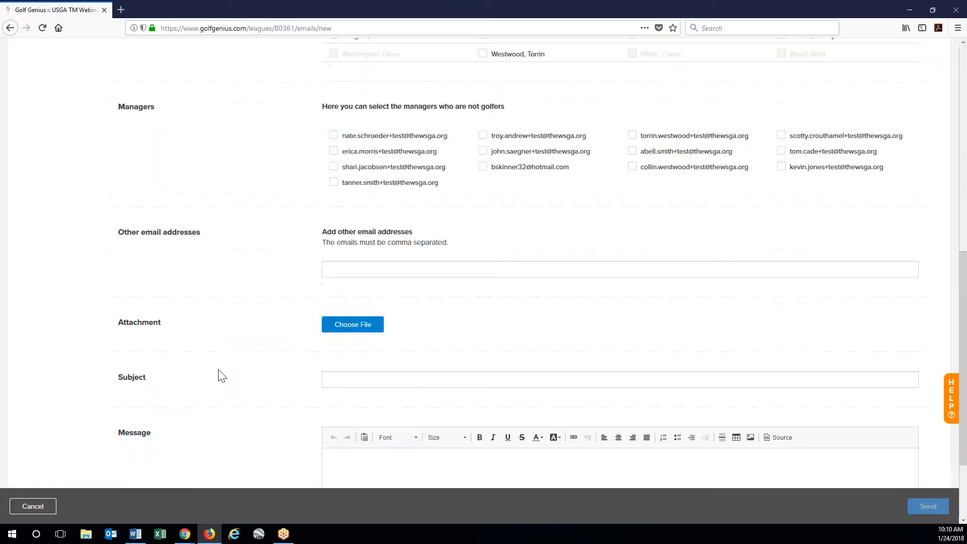
pyautogui.scroll(2, 224, 377)
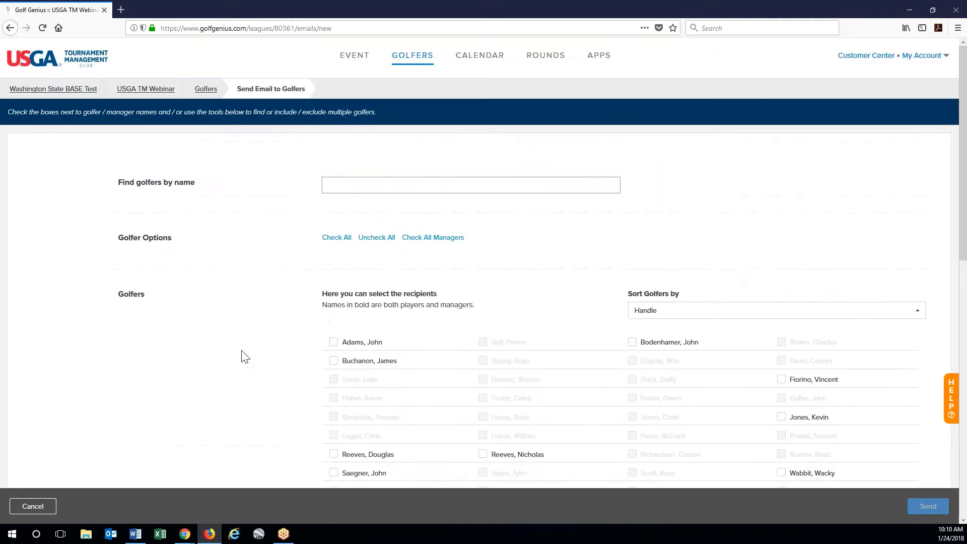
# - Go to Event Divisions / Flights / Teams from the GOLFERS menu
pyautogui.click(427, 60)
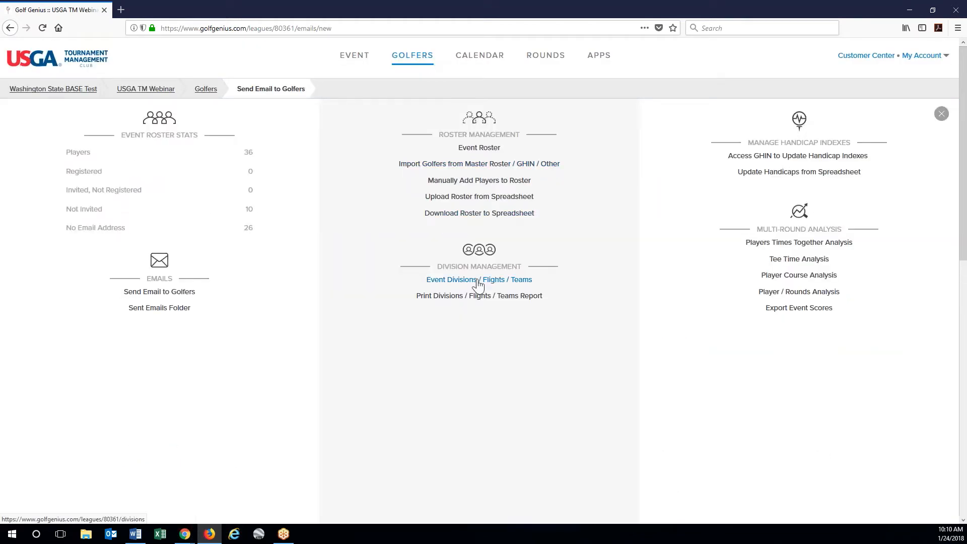
pyautogui.click(499, 280)
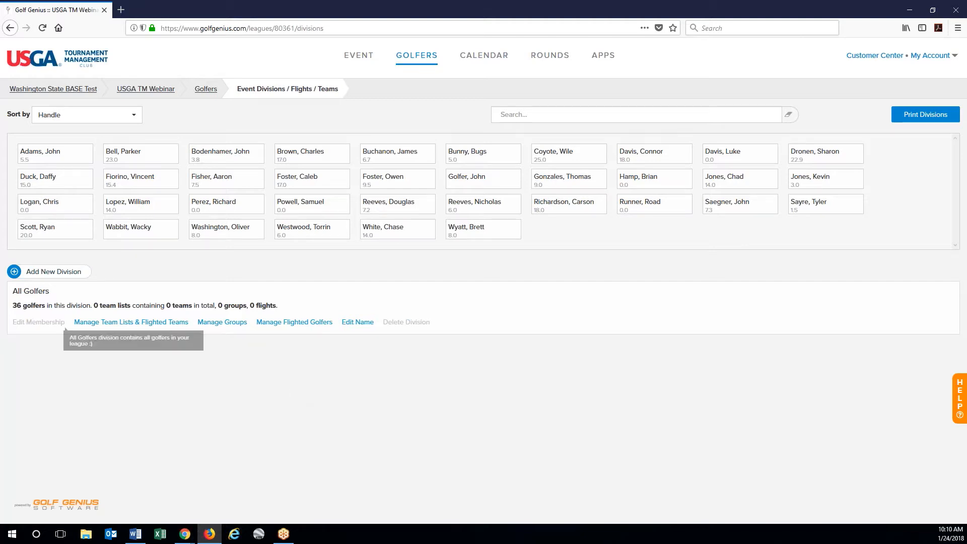
pyautogui.moveTo(36, 325)
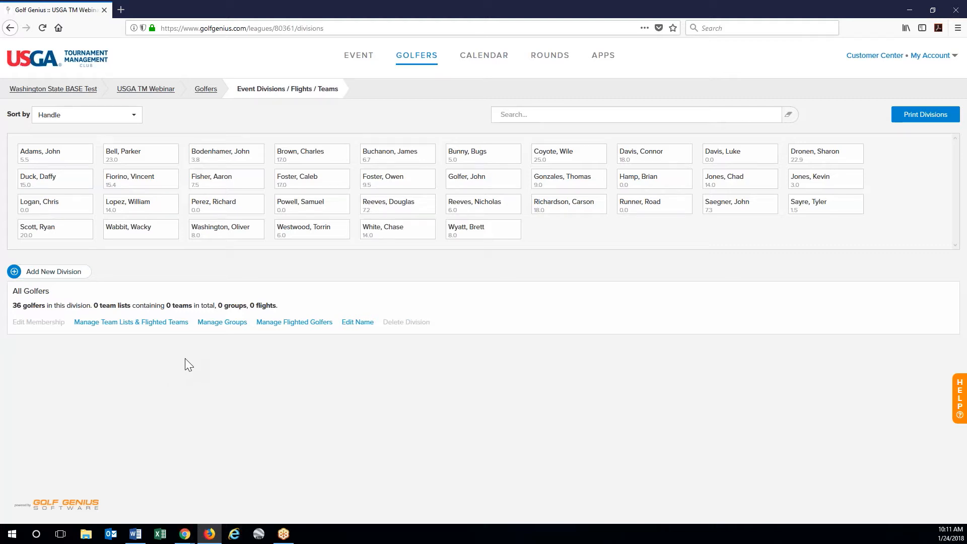
# - Start a new division and enter the name Skins
pyautogui.click(71, 275)
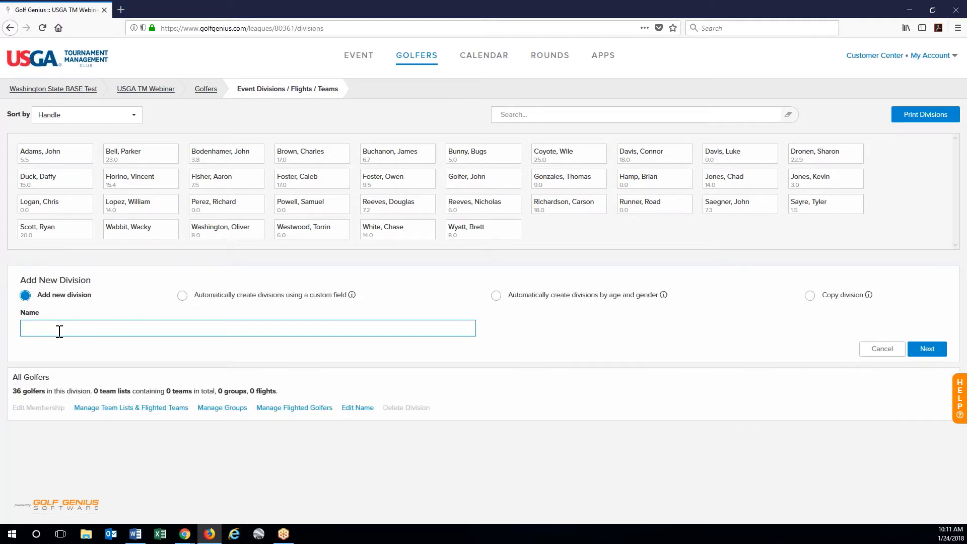
pyautogui.write('Skins')
# - Create the Skins division and pick its first golfers, removing the mistaken 9.0-index pick
pyautogui.press('Return')
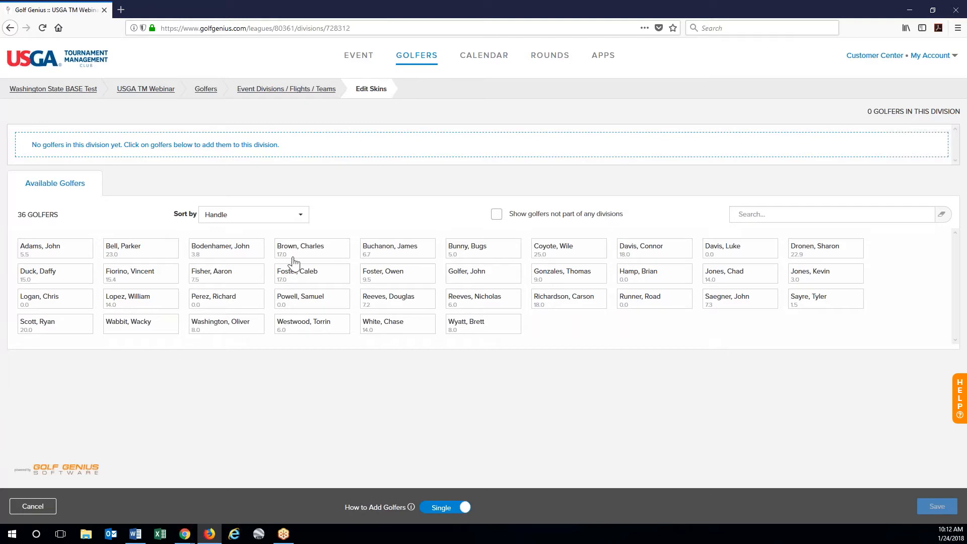
pyautogui.click(68, 257)
pyautogui.click(239, 281)
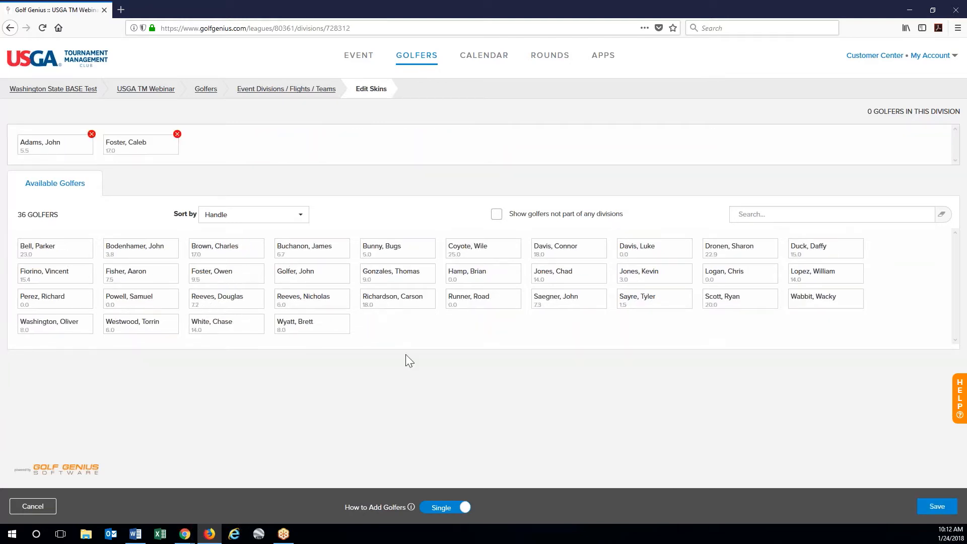
pyautogui.click(413, 281)
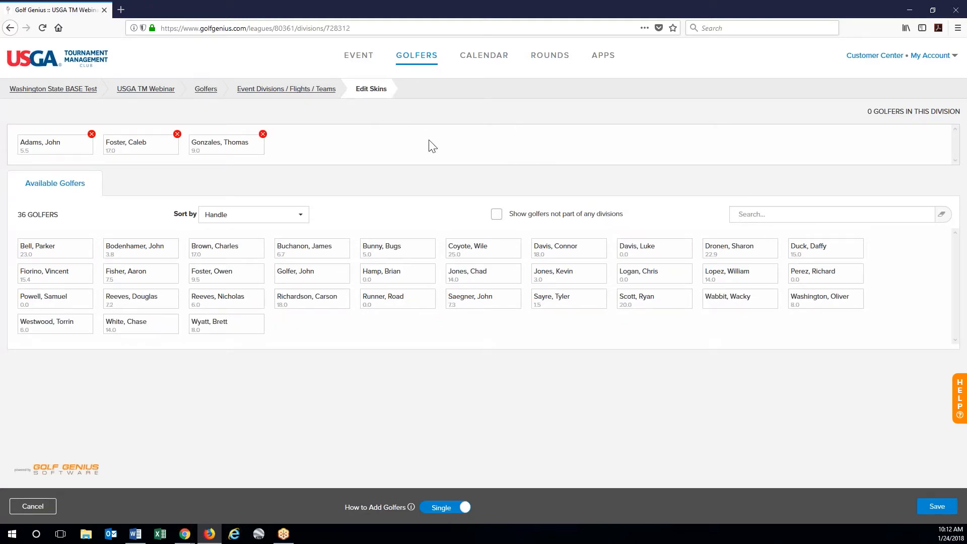
pyautogui.click(263, 134)
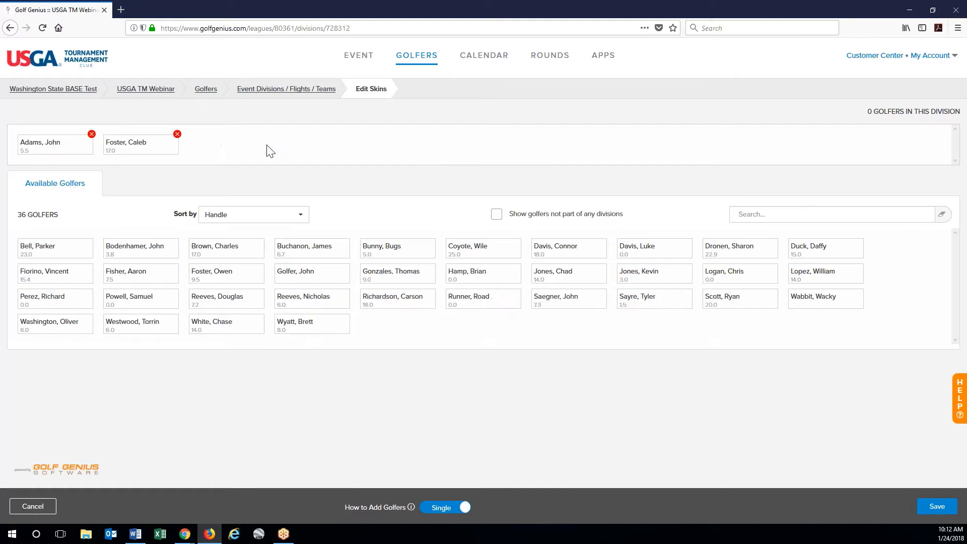
pyautogui.click(287, 302)
# - Add the remaining golfers, including the 7.2, 5.0, 3.0 and 25.0 indexes, for ten total
pyautogui.click(210, 305)
pyautogui.click(405, 250)
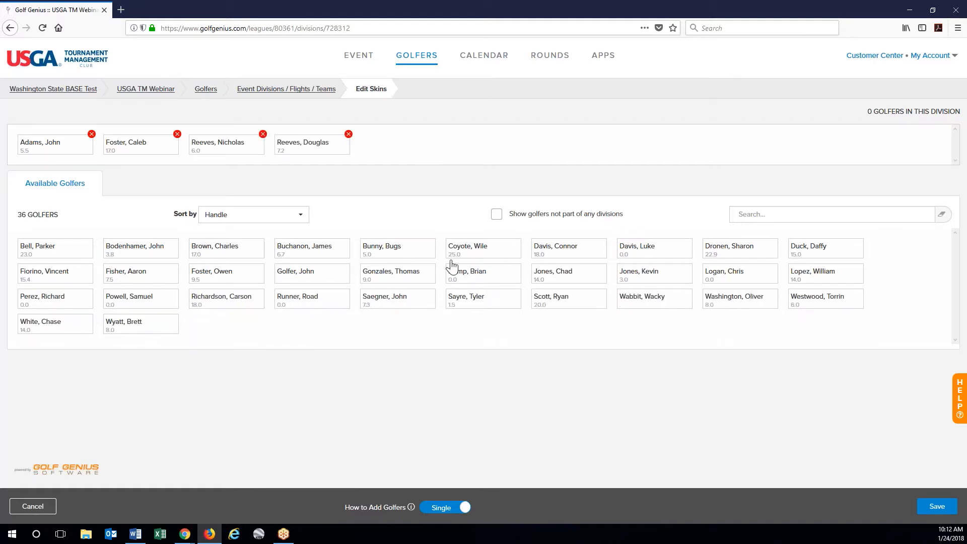
pyautogui.click(566, 272)
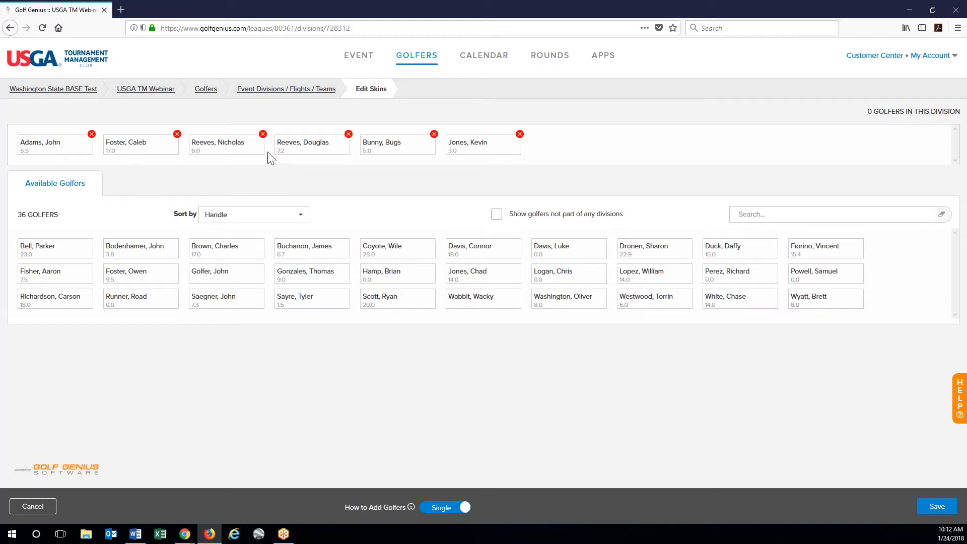
pyautogui.click(464, 274)
pyautogui.click(363, 252)
pyautogui.click(131, 277)
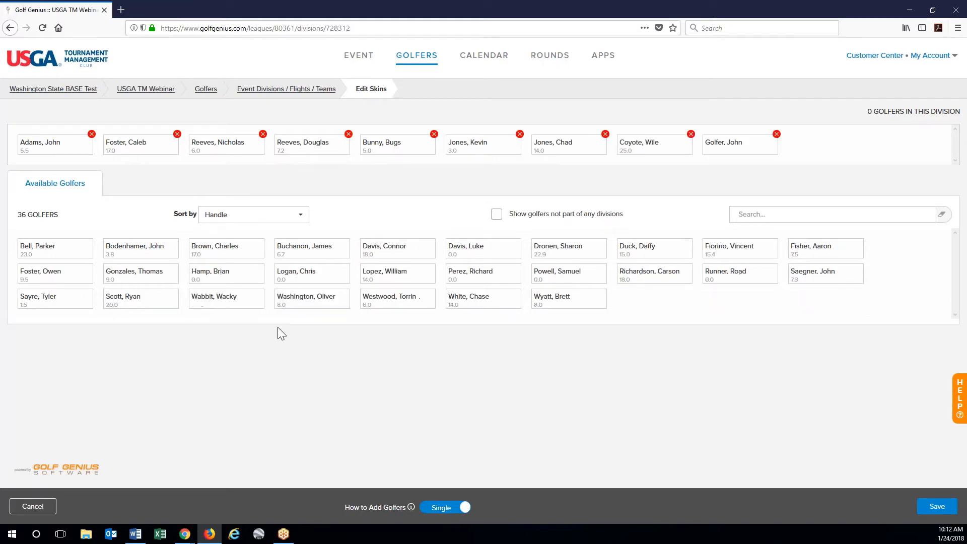
pyautogui.click(302, 302)
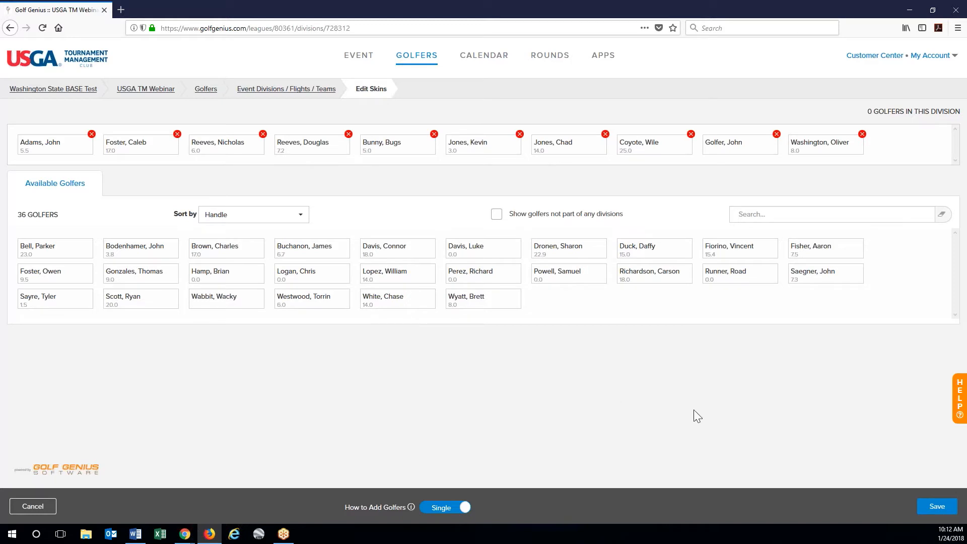
# - Save Skins with 10 golfers and create a Deuce division copied from the All Golfers event division
pyautogui.click(932, 509)
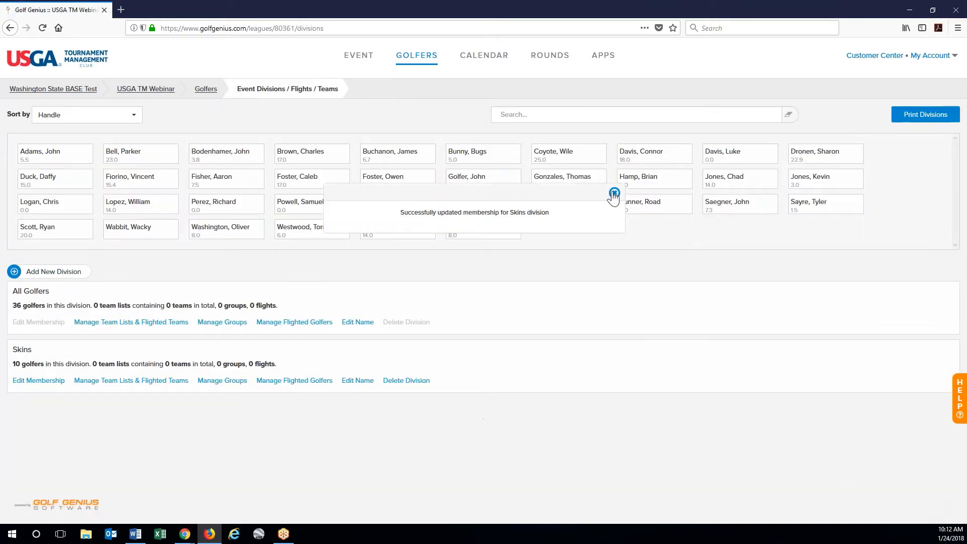
pyautogui.click(614, 193)
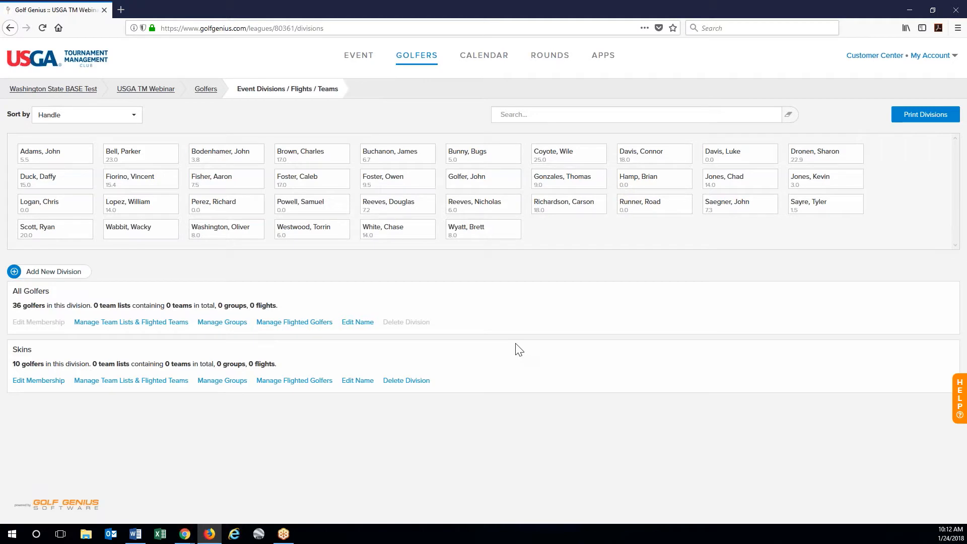
pyautogui.click(65, 271)
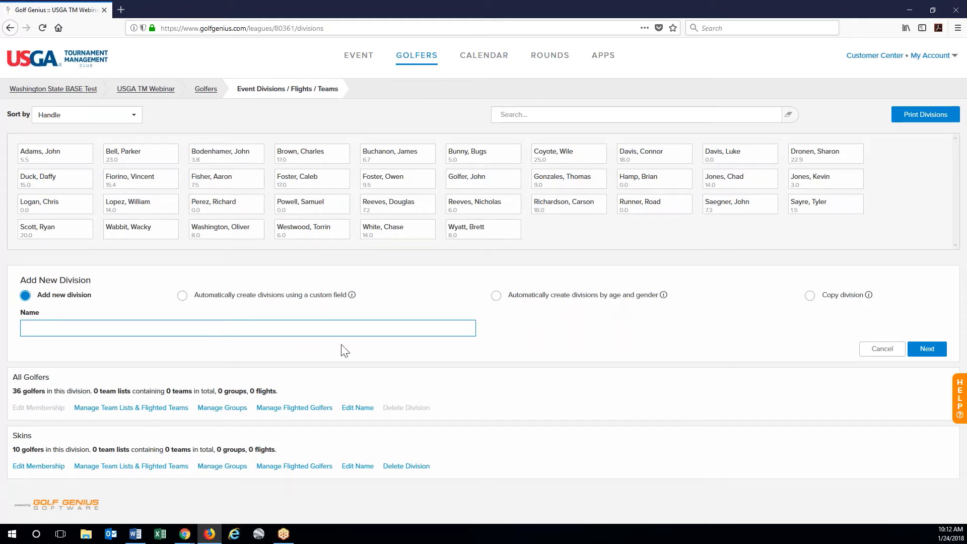
pyautogui.click(810, 296)
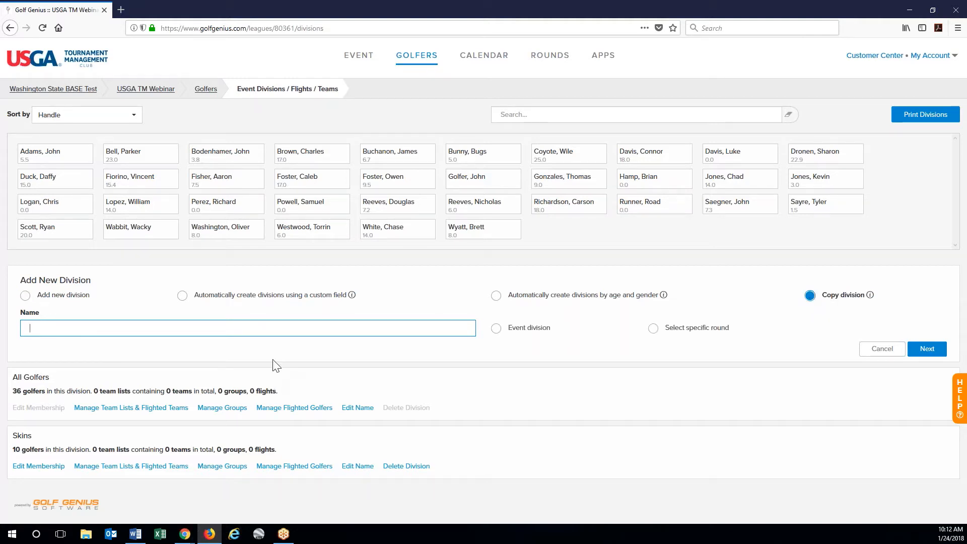
pyautogui.write('Deuce')
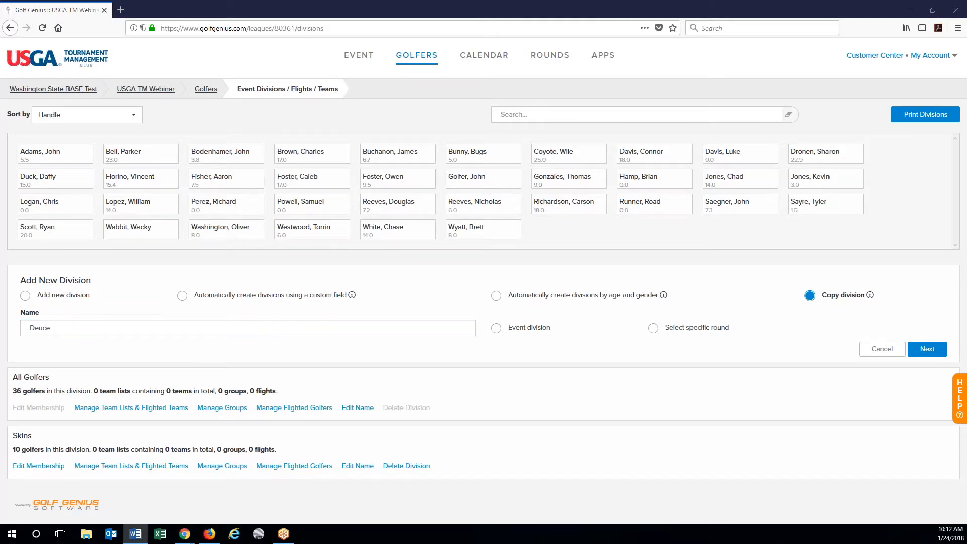
pyautogui.click(496, 330)
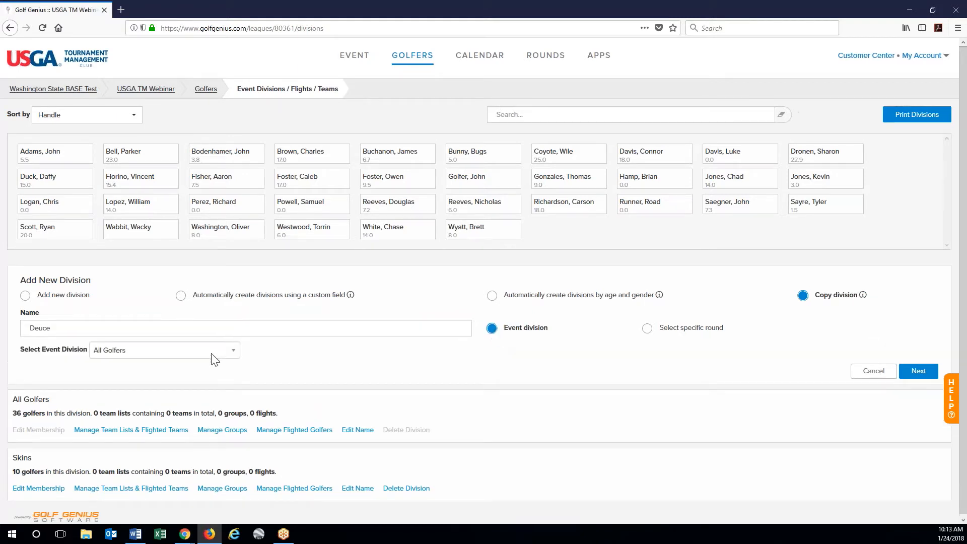
pyautogui.click(212, 356)
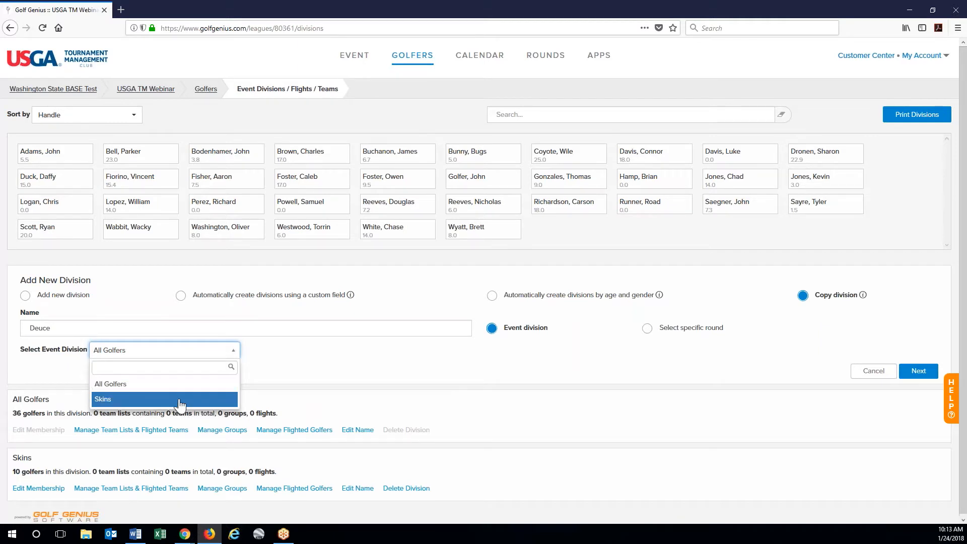
pyautogui.click(148, 385)
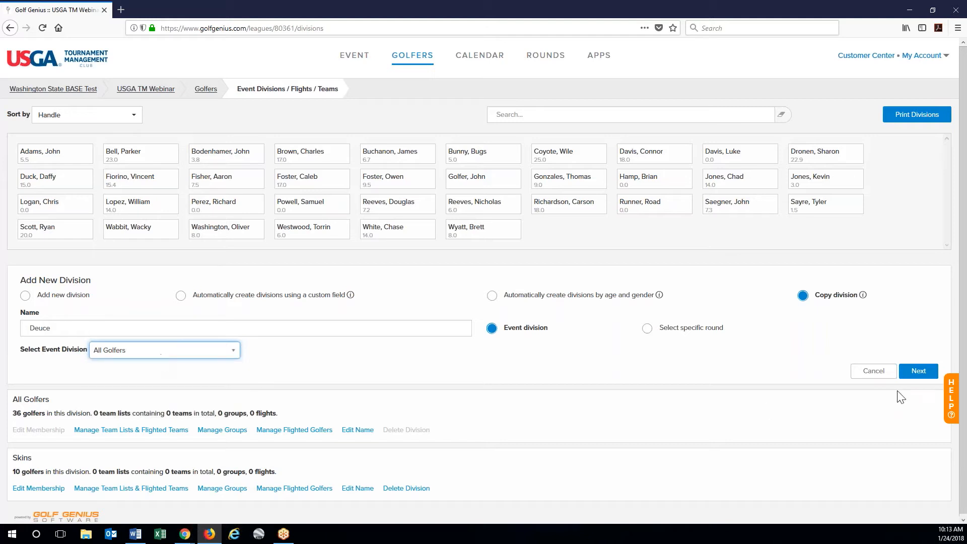
pyautogui.click(918, 374)
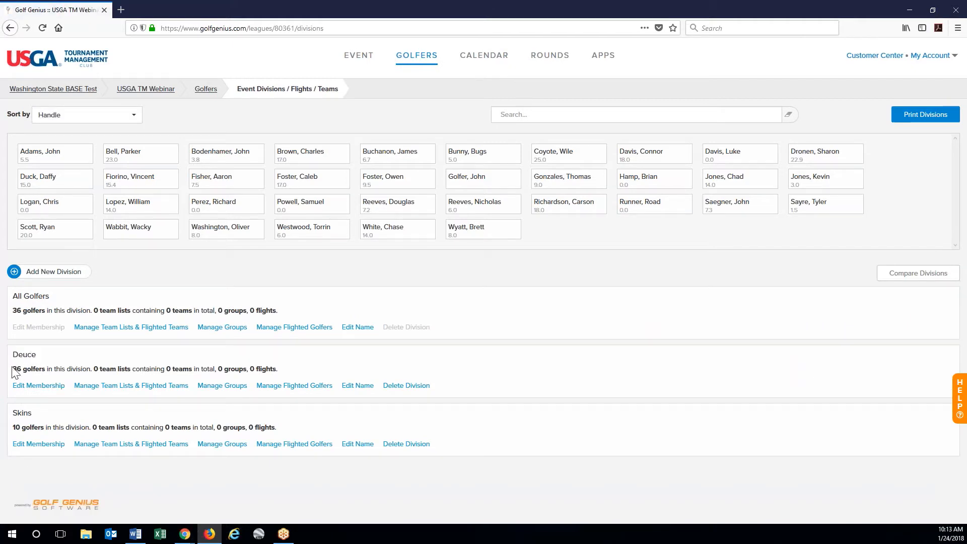
pyautogui.click(27, 387)
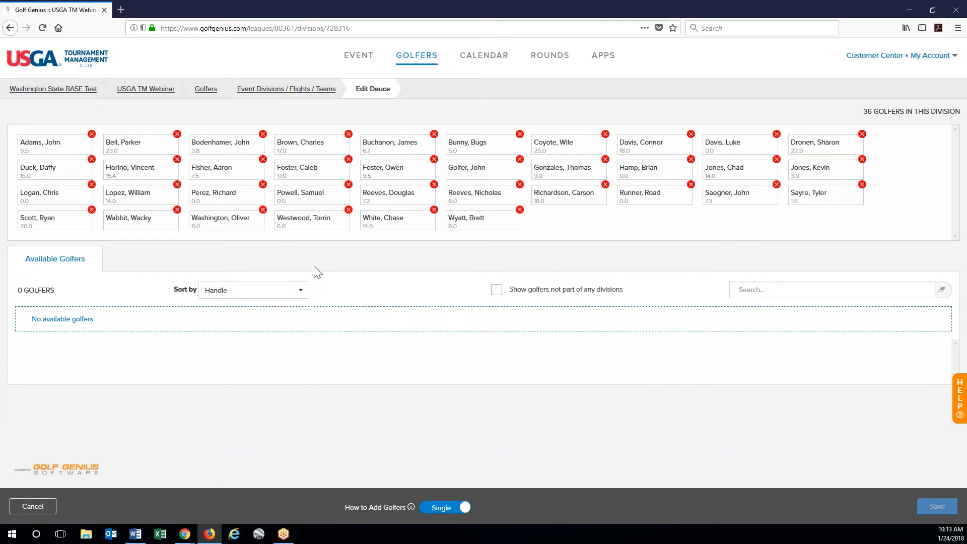
pyautogui.click(177, 210)
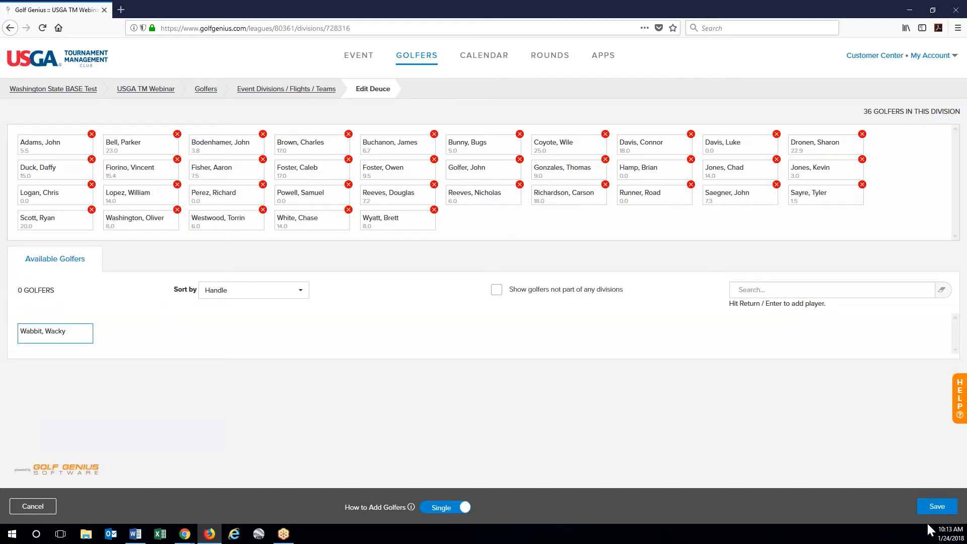
pyautogui.click(936, 507)
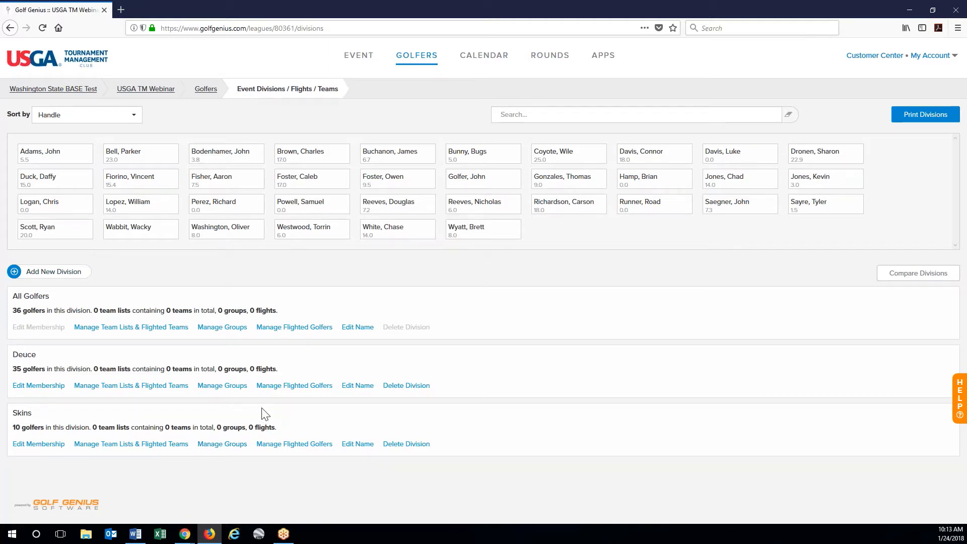
pyautogui.hotkey('alt', 'Tab')
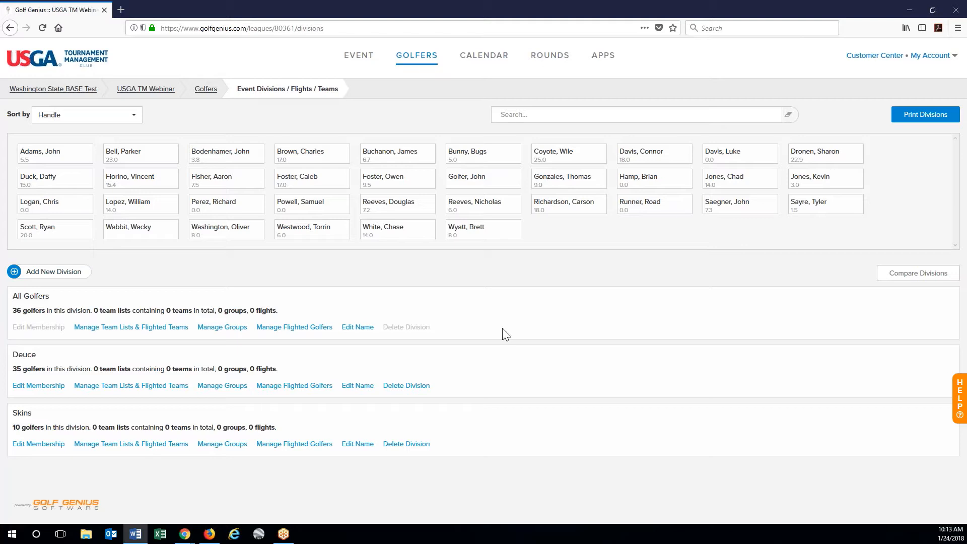
pyautogui.click(509, 310)
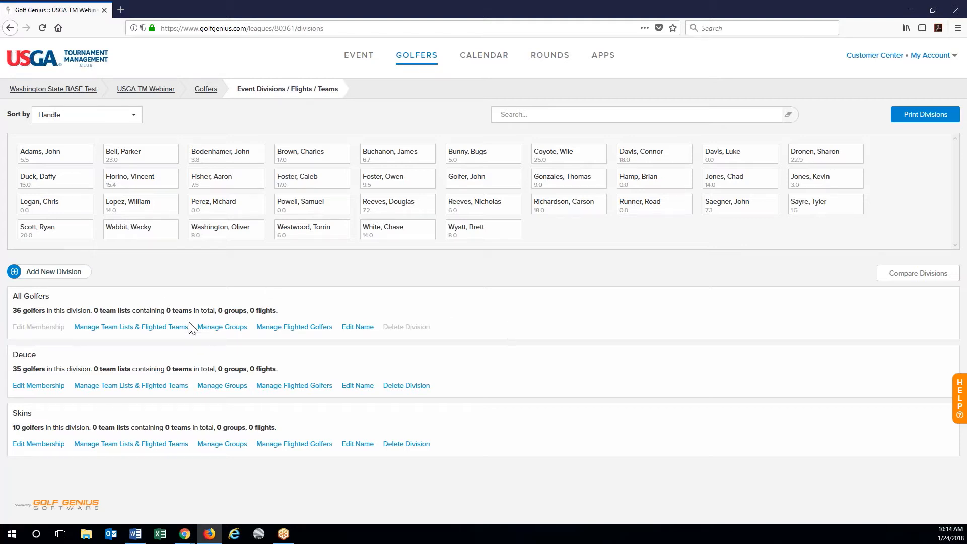
# - Auto-fill All Golfers by Handicap Index into 2 flights of 18 golfers each
pyautogui.click(293, 328)
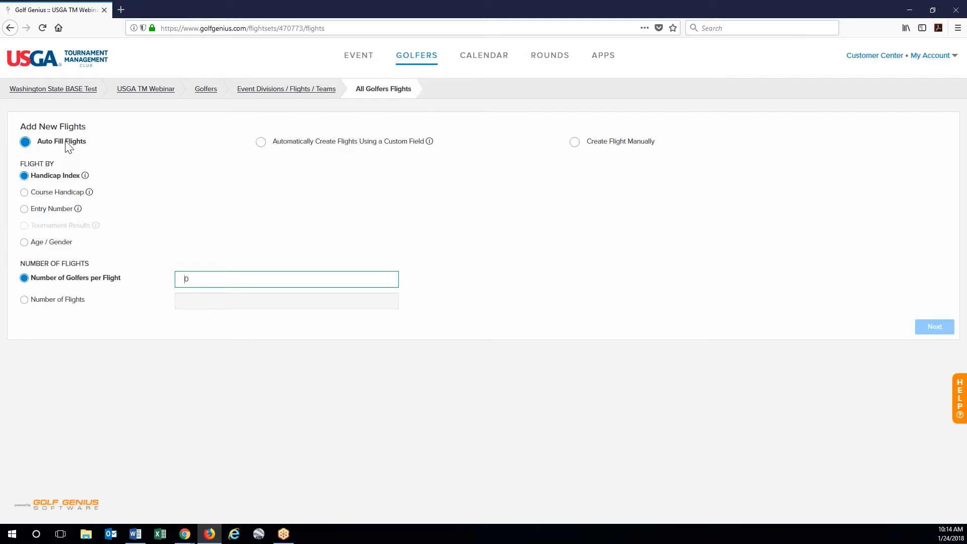
pyautogui.moveTo(83, 177)
pyautogui.moveTo(94, 226)
pyautogui.click(24, 300)
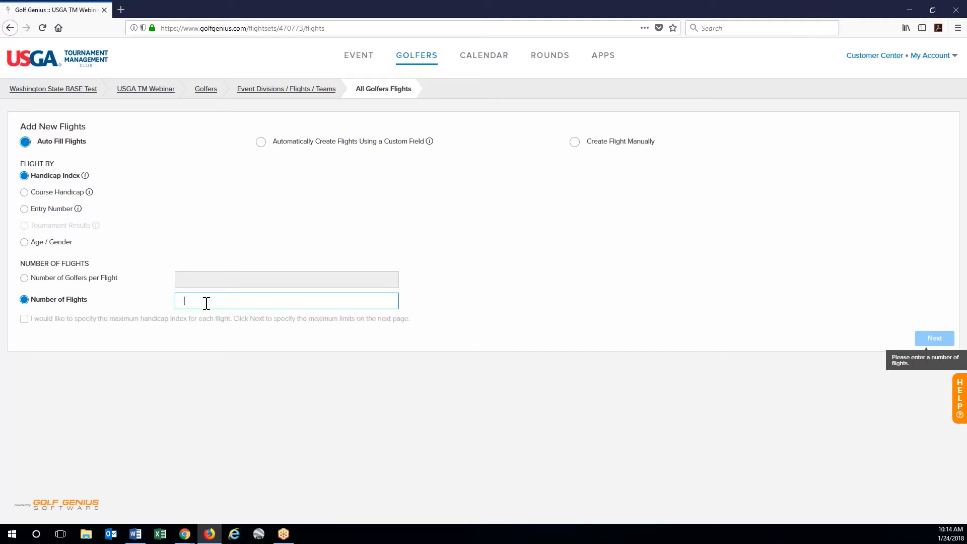
pyautogui.click(458, 313)
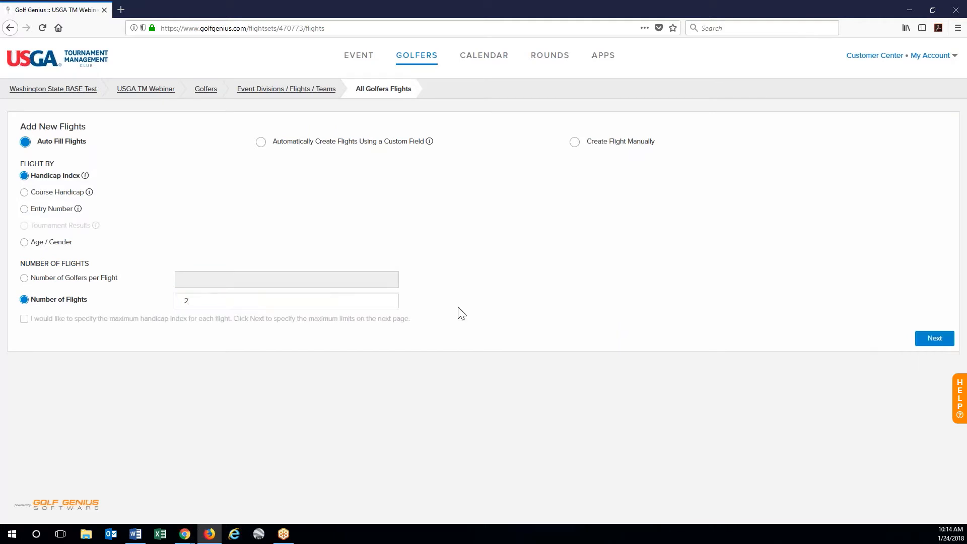
pyautogui.click(932, 347)
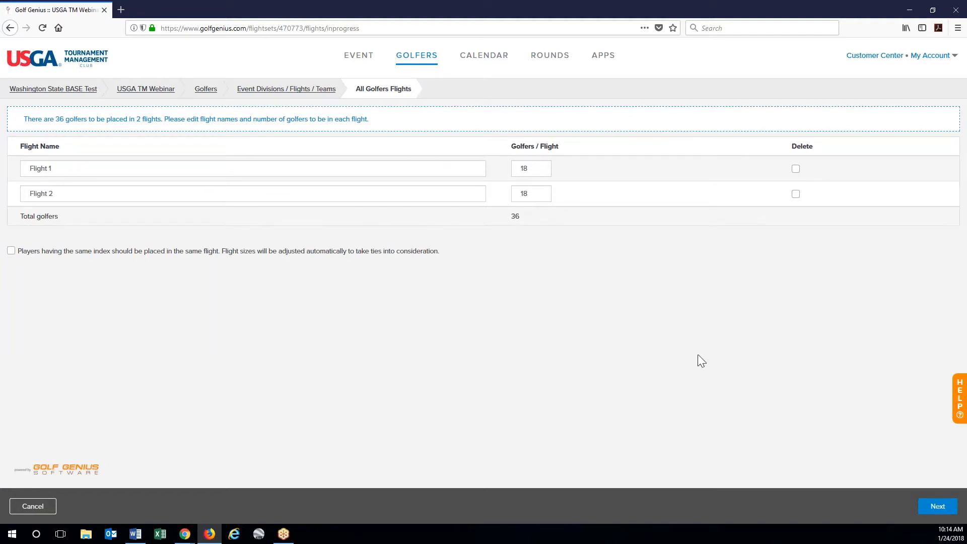
# - Name the two All Golfers flights F1 and F2 and create them, 18 golfers each
pyautogui.click(66, 169)
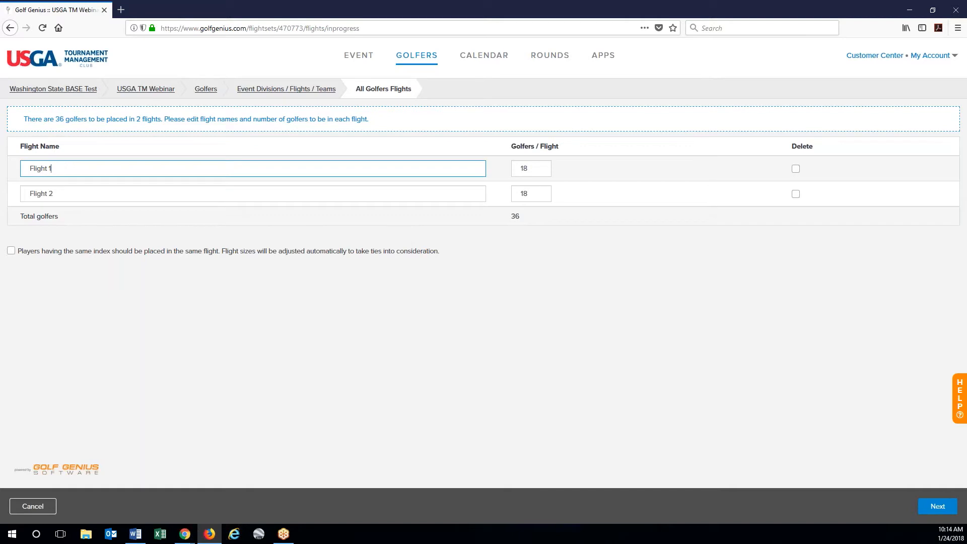
pyautogui.click(100, 194)
pyautogui.press('BackSpace')
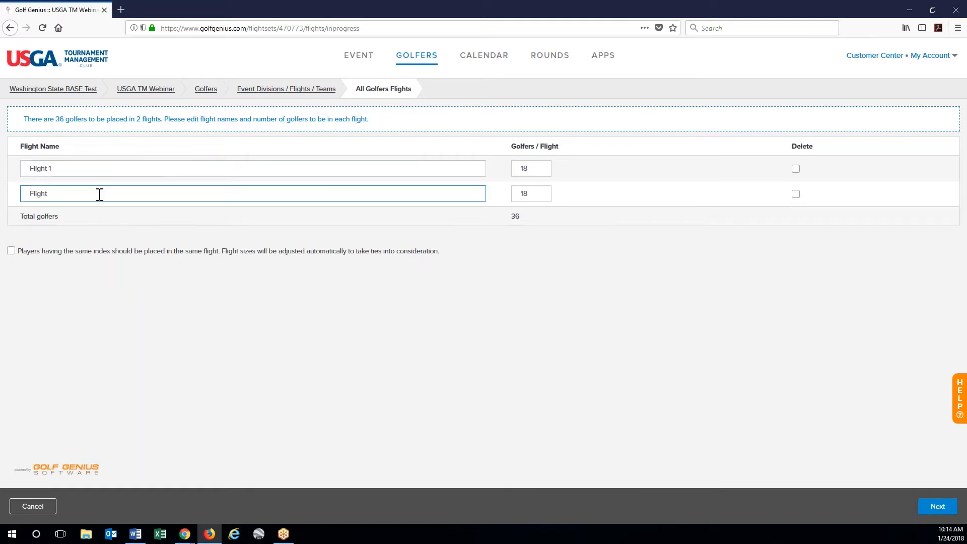
pyautogui.press('BackSpace')
pyautogui.press('BackSpace')
pyautogui.press('BackSpace')
pyautogui.write('F')
pyautogui.press('BackSpace')
pyautogui.write('2')
pyautogui.hotkey('shift', 'Tab')
pyautogui.write('F1')
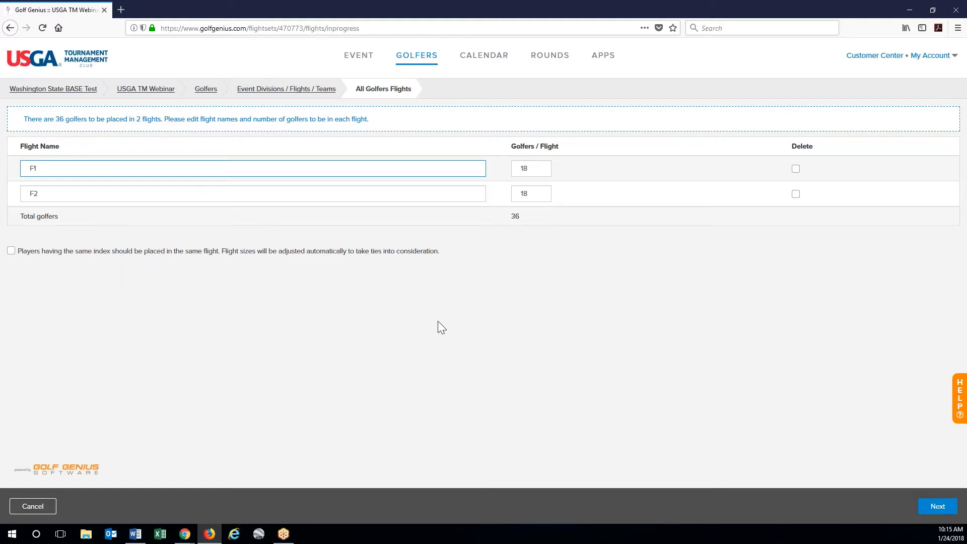
pyautogui.click(932, 509)
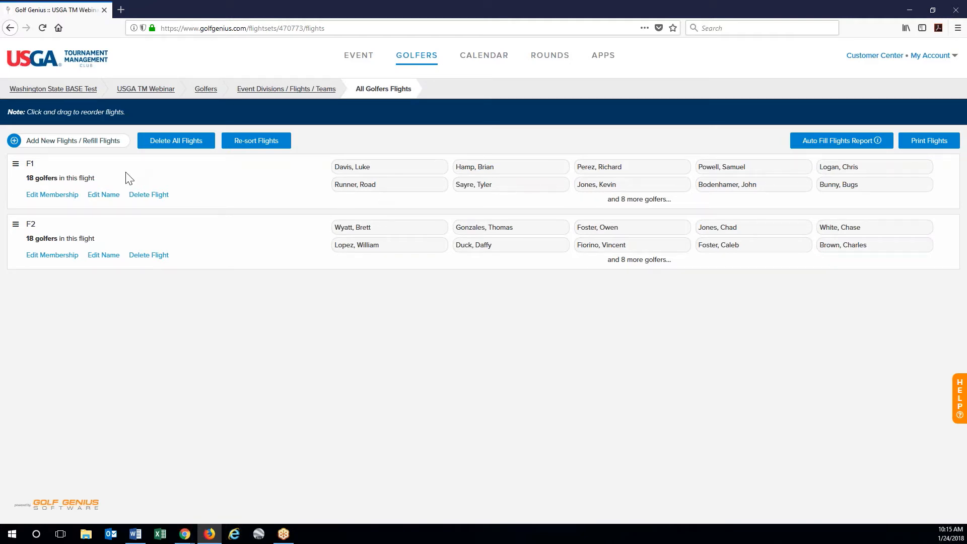
# - Remove the 8.0-index golfer from F1, saving it at 17 golfers, then switch to flight F2
pyautogui.click(56, 198)
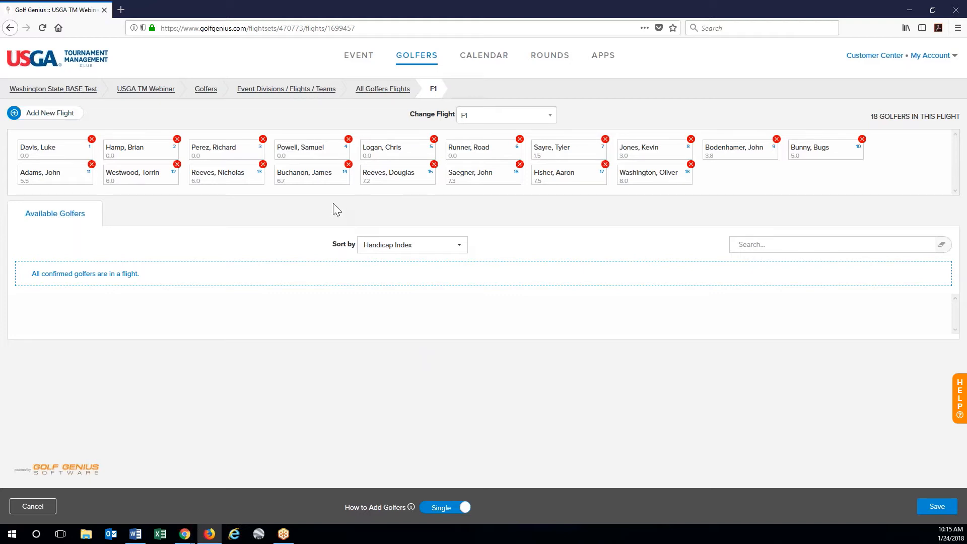
pyautogui.click(690, 165)
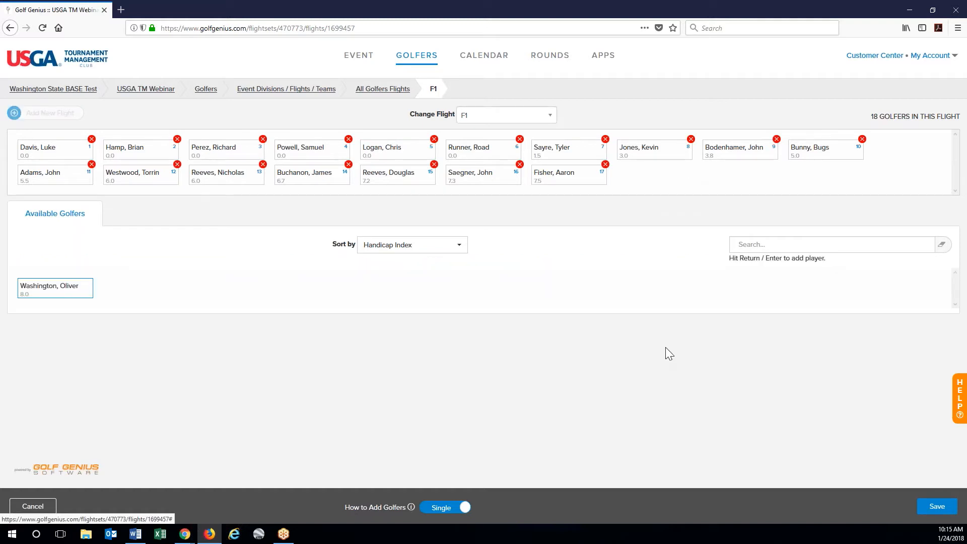
pyautogui.click(936, 506)
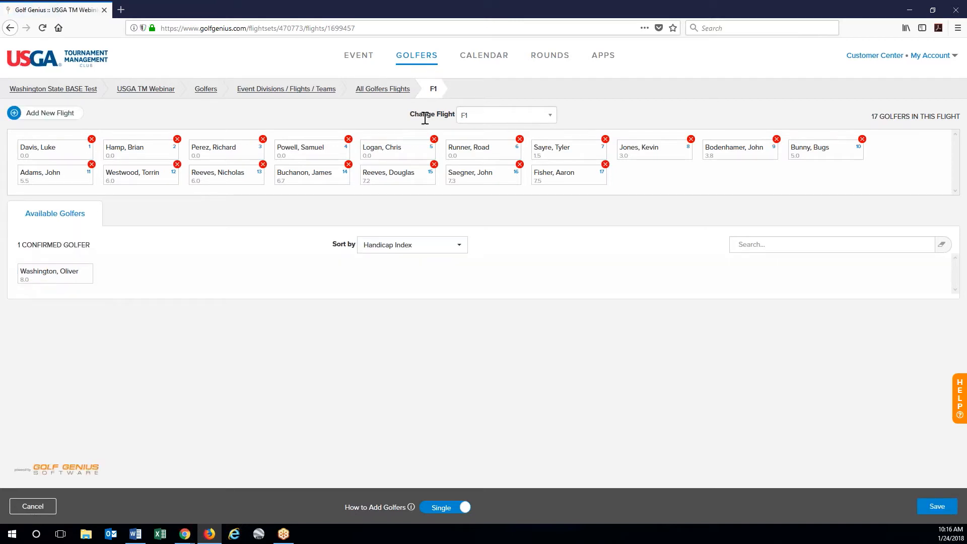
pyautogui.click(469, 115)
pyautogui.click(484, 164)
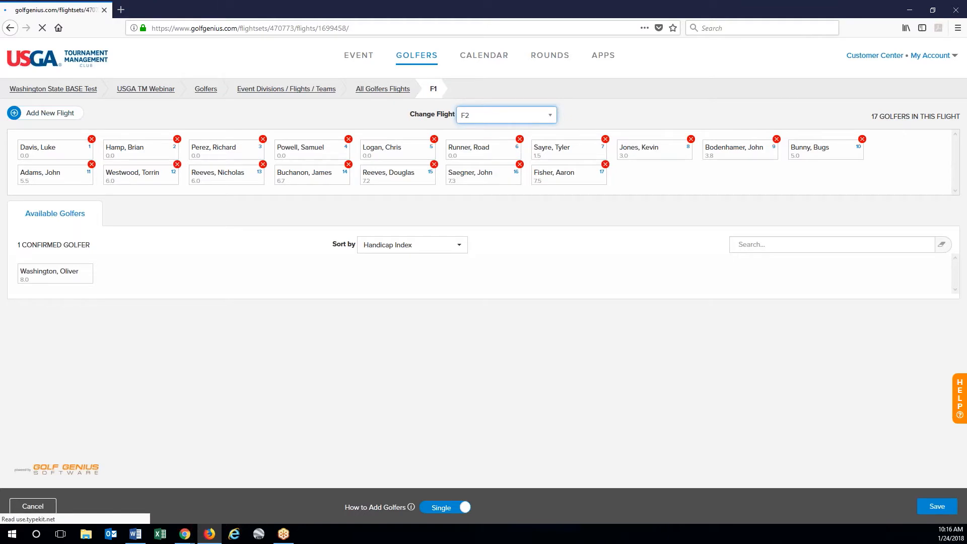
# - Add the available golfer to F2, saving it at 19, and open Print Flights from the overview
pyautogui.click(65, 281)
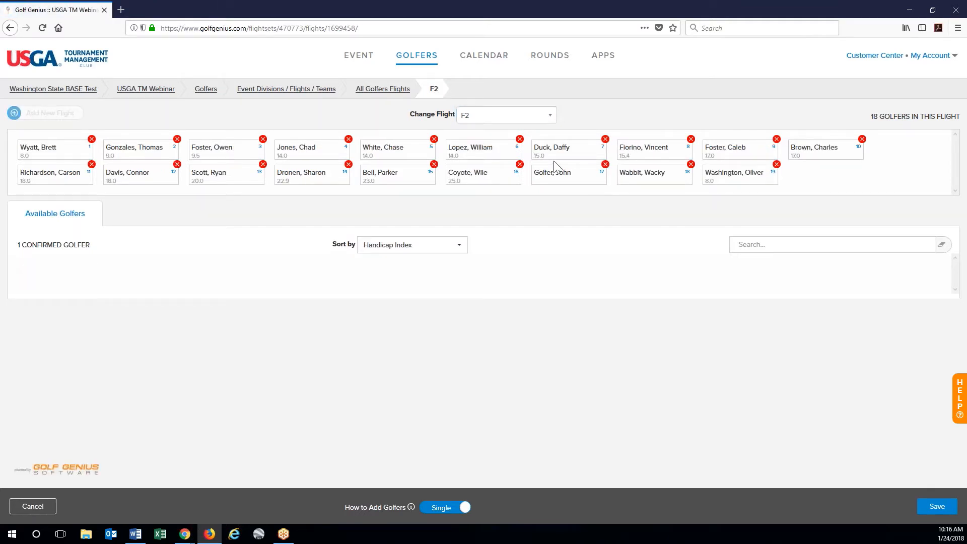
pyautogui.click(938, 506)
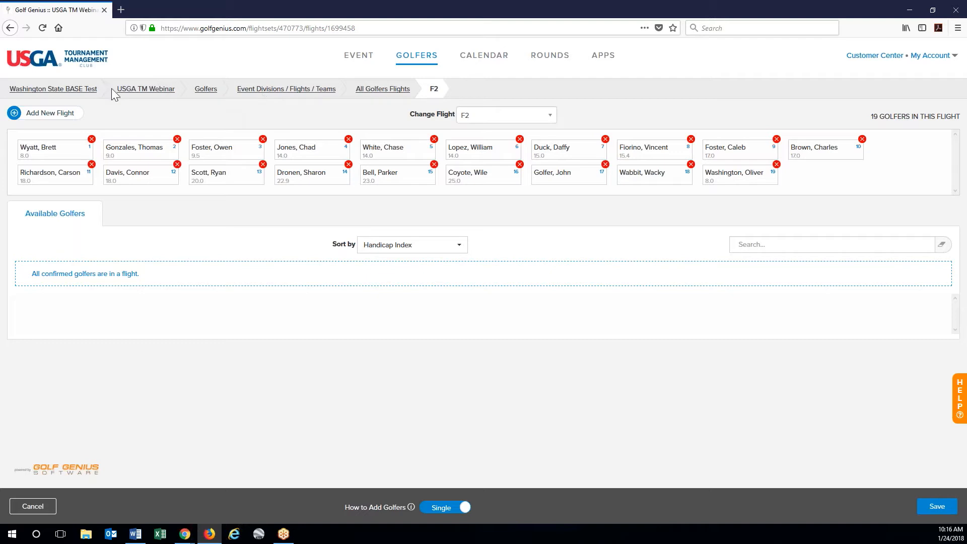
pyautogui.click(398, 90)
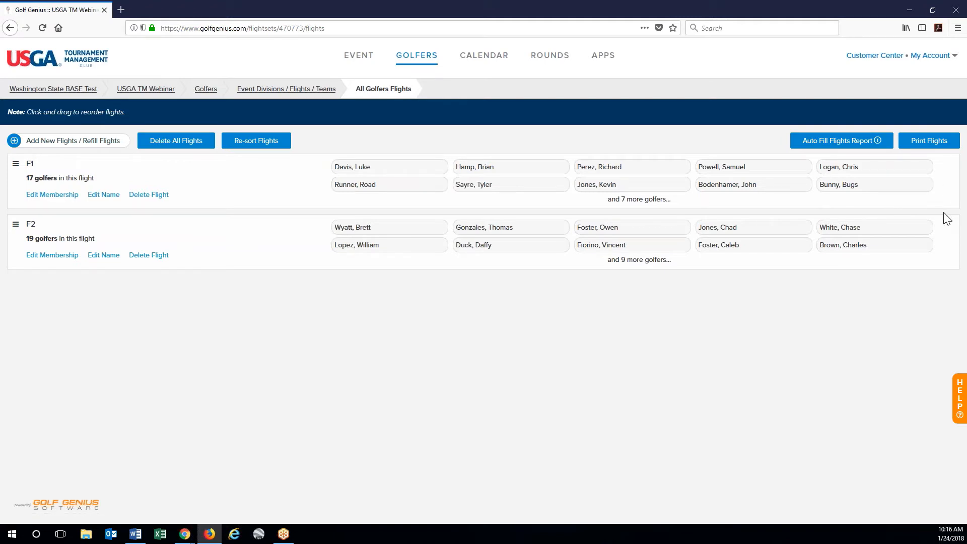
pyautogui.click(949, 146)
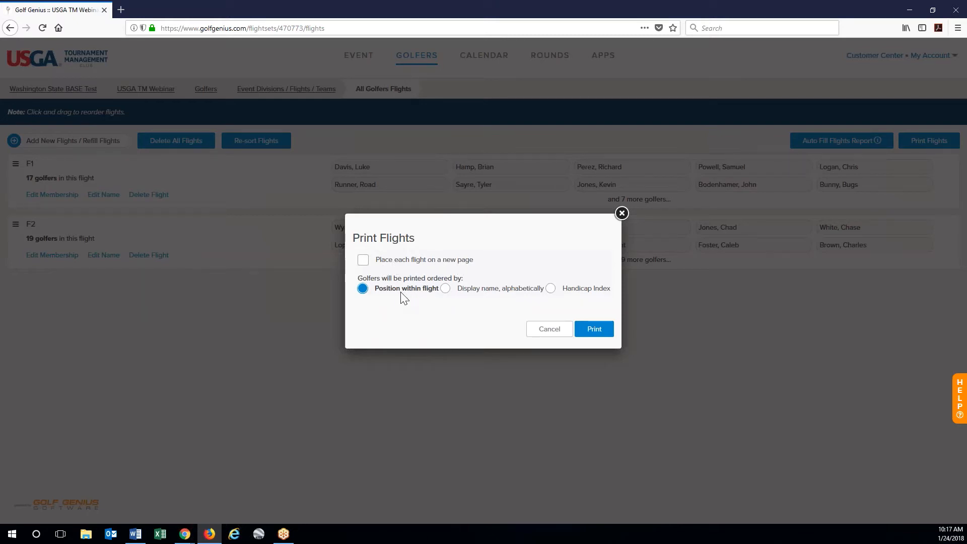
# - Generate the flights printout ordered by Handicap Index
pyautogui.click(549, 292)
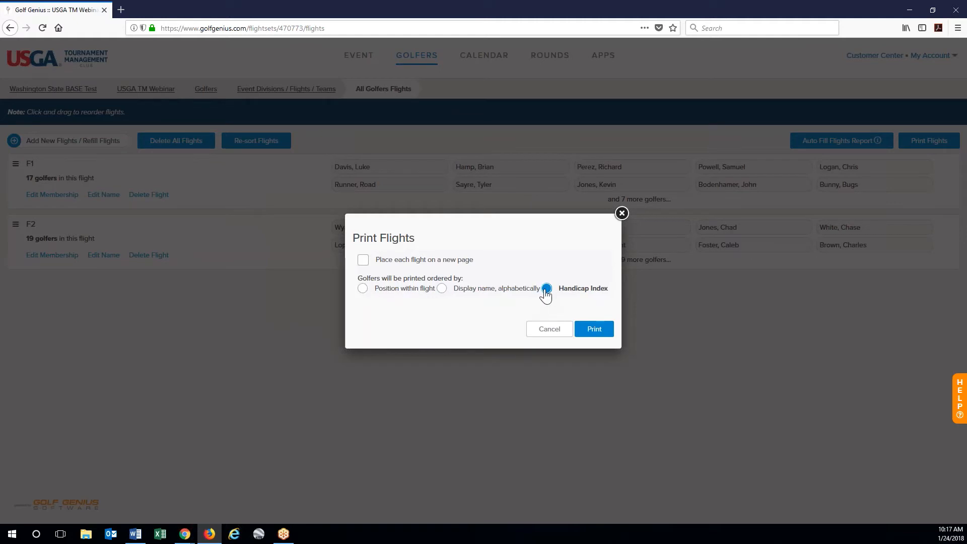
pyautogui.click(595, 332)
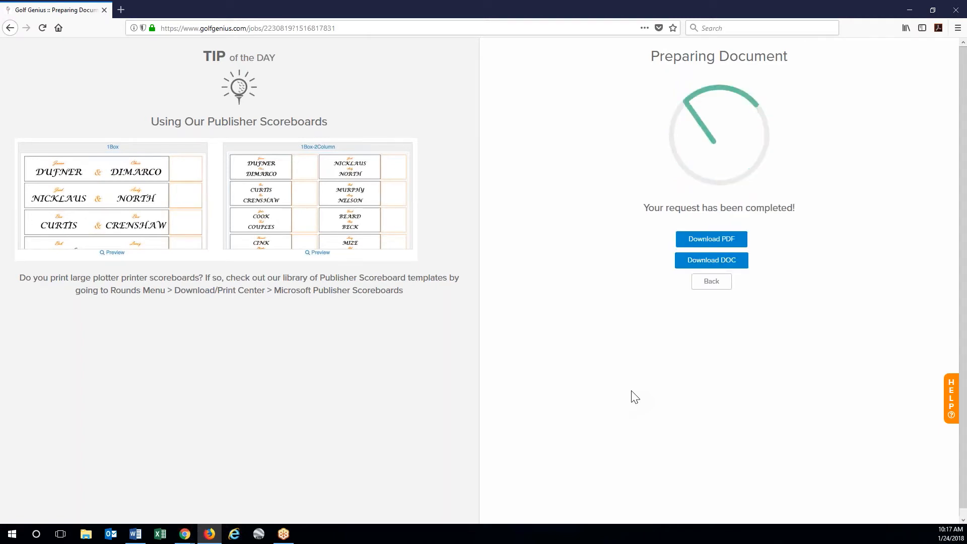
pyautogui.click(719, 242)
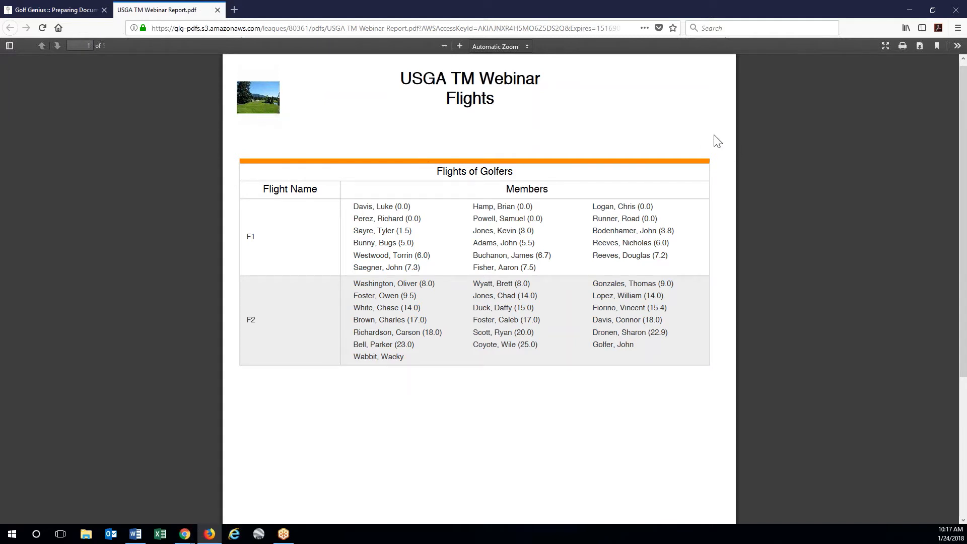
pyautogui.click(217, 10)
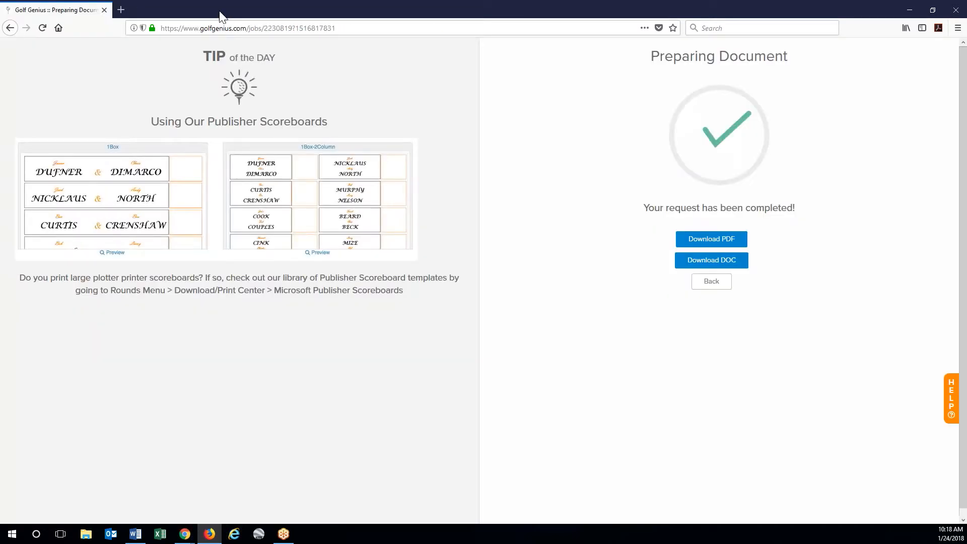
# - Return to the event Divisions / Flights / Teams page, where All Golfers shows 2 flights
pyautogui.click(711, 281)
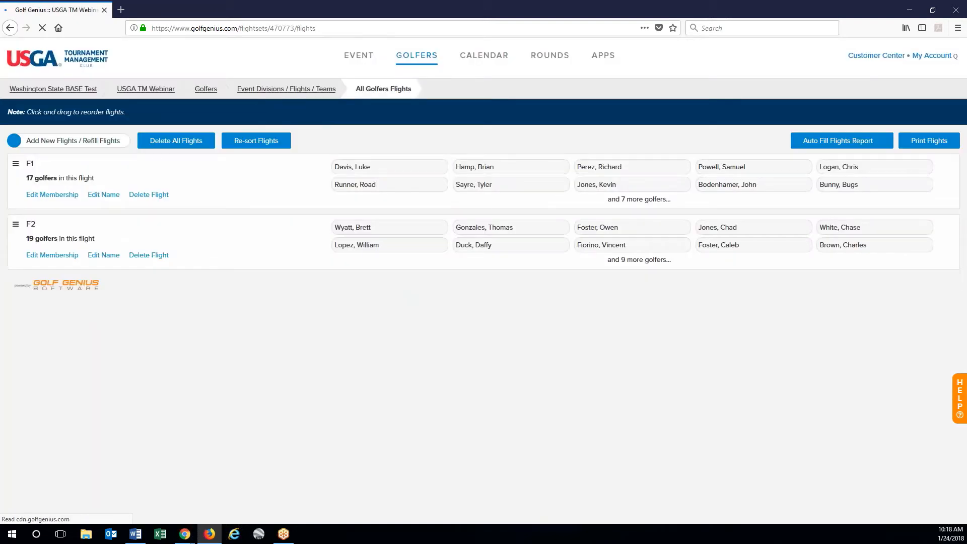
pyautogui.click(300, 91)
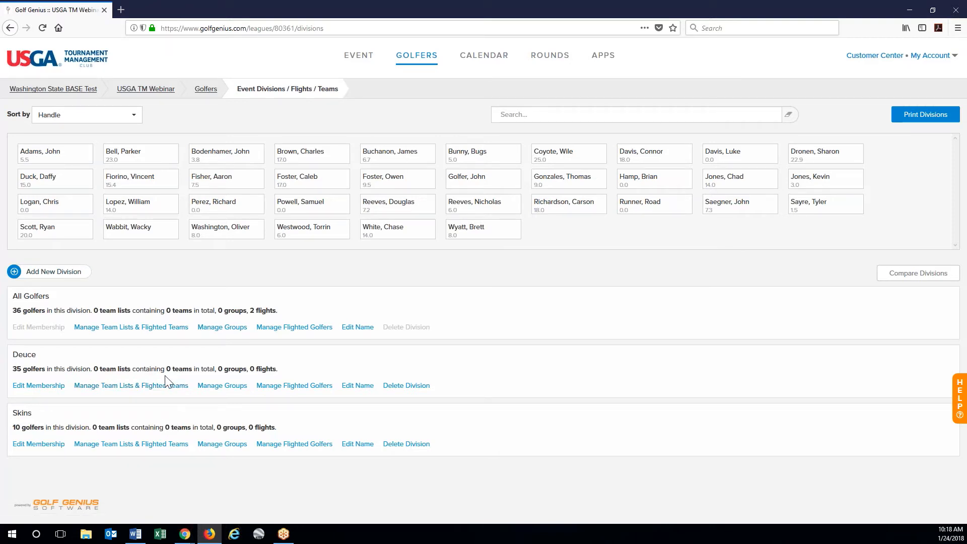
# - Create the Teams team list for All Golfers: team size 4, teams named by players' last names alphabetically
pyautogui.click(151, 327)
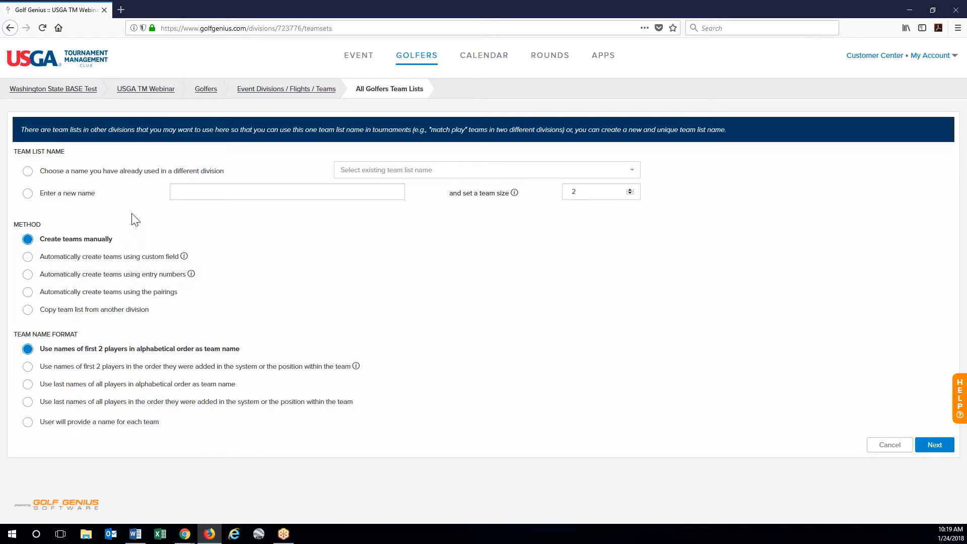
pyautogui.click(43, 198)
pyautogui.click(227, 192)
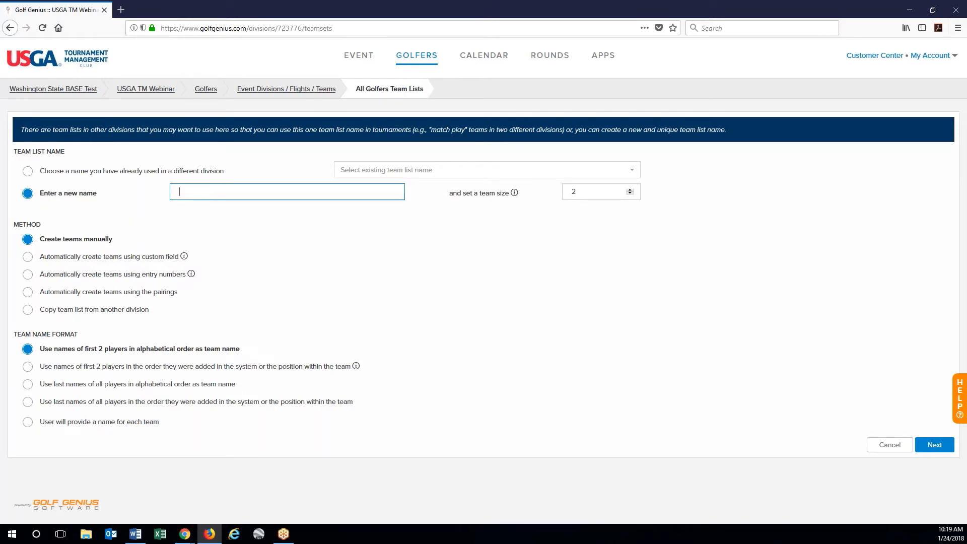
pyautogui.write('Teams')
pyautogui.click(631, 193)
pyautogui.click(630, 190)
pyautogui.click(630, 190)
pyautogui.click(159, 386)
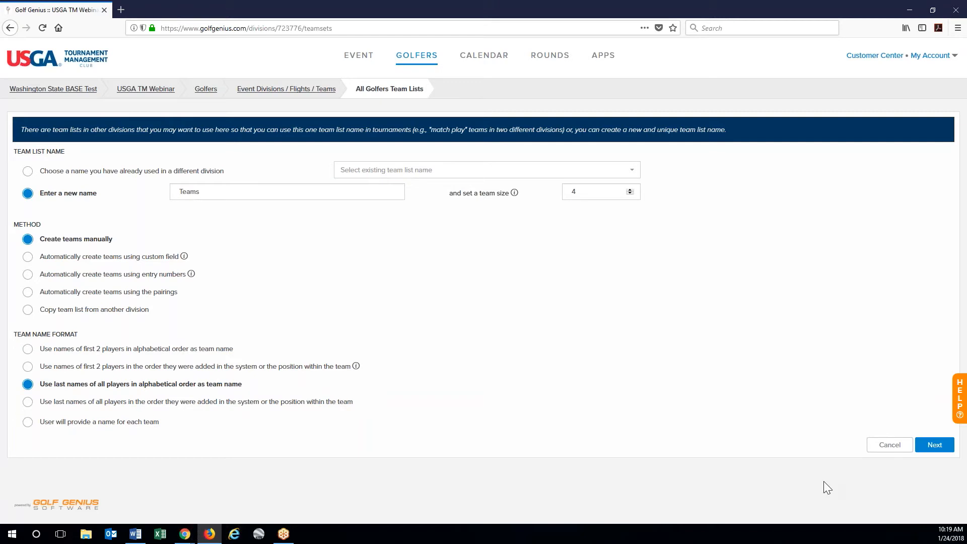
pyautogui.click(934, 445)
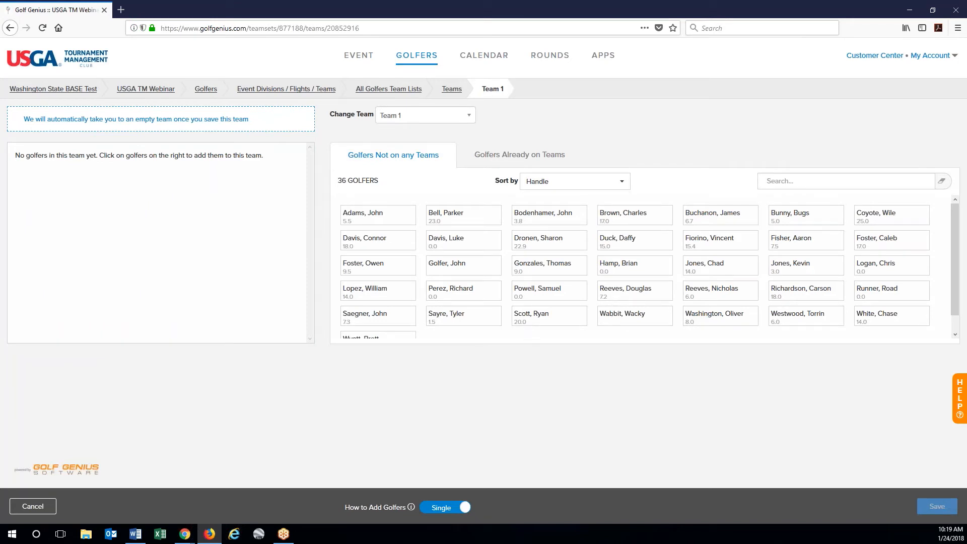
# - Fill Team 1 with Adams, Hamp, Logan and Fiorino and save it
pyautogui.click(374, 222)
pyautogui.click(583, 272)
pyautogui.click(710, 270)
pyautogui.click(633, 248)
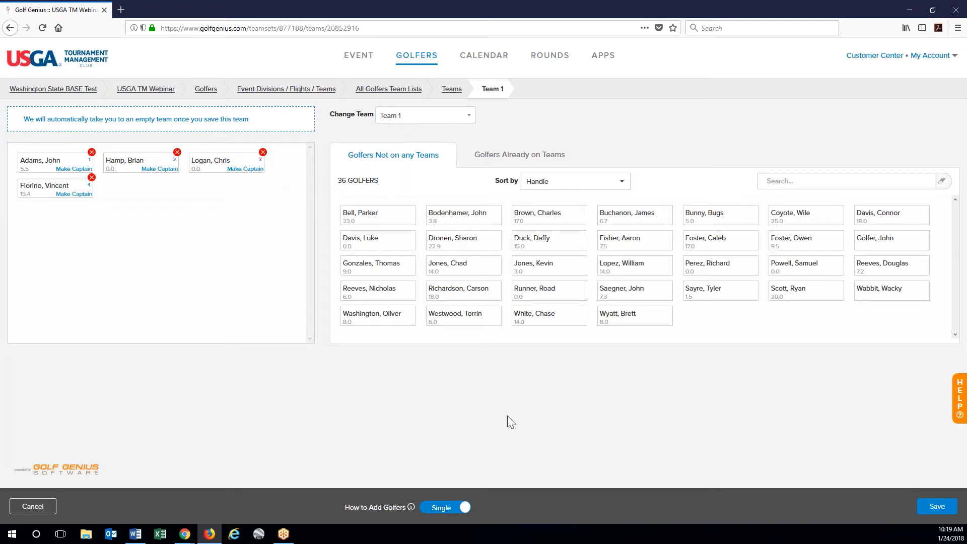
pyautogui.click(934, 510)
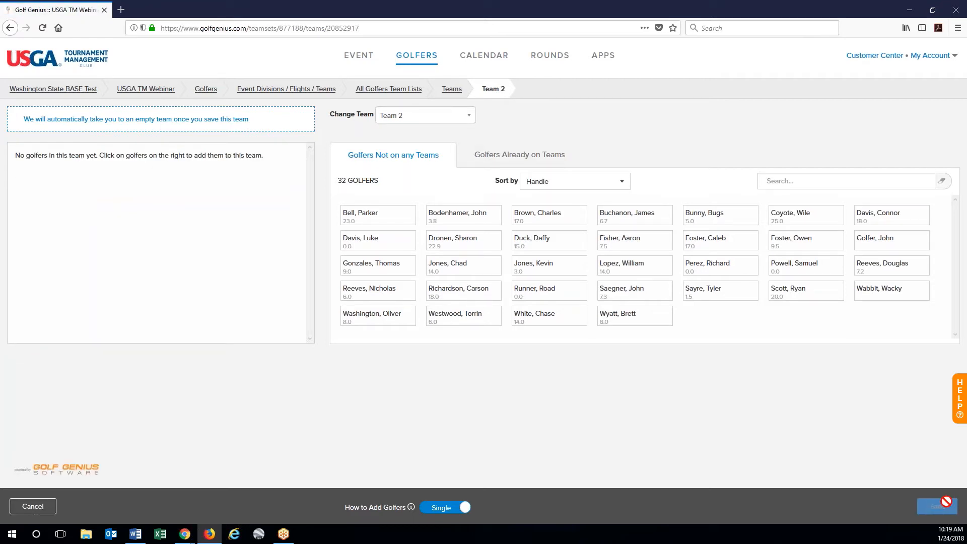
# - Fill Team 2 with Bell, Lopez, Duck and Gonzales and save it
pyautogui.click(383, 216)
pyautogui.click(528, 272)
pyautogui.click(456, 245)
pyautogui.click(779, 246)
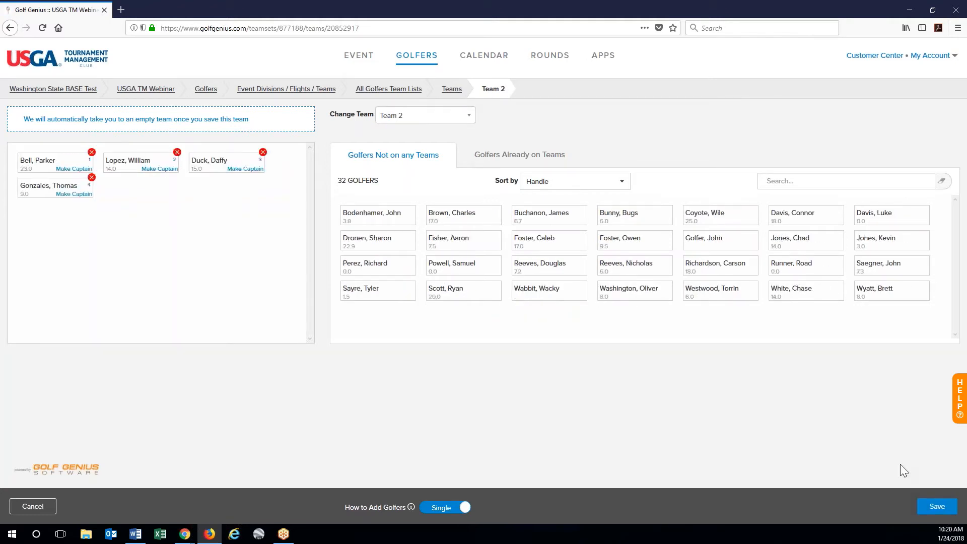
pyautogui.click(938, 506)
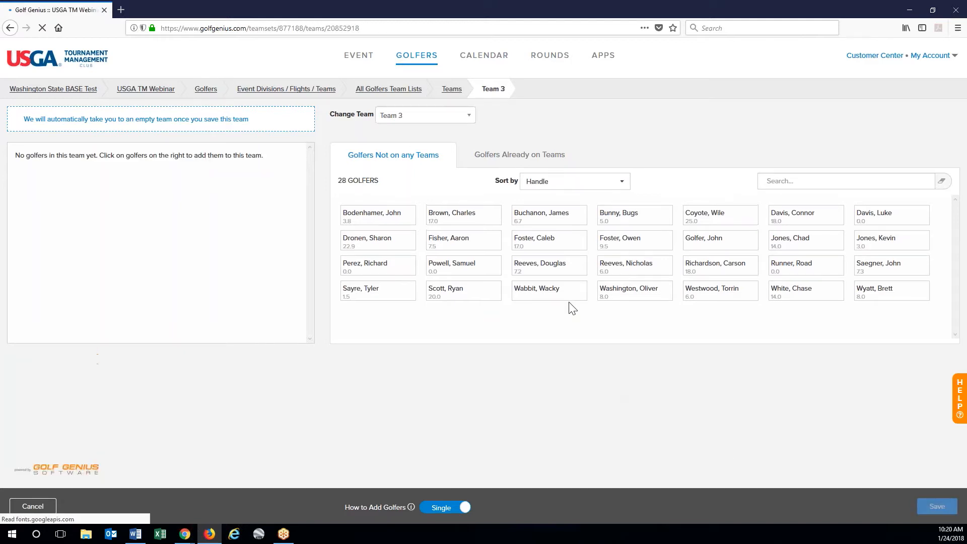
# - Fill Team 3 with Reeves D., Golfer, Coyote and Bunny and save it
pyautogui.click(541, 266)
pyautogui.click(718, 247)
pyautogui.click(710, 218)
pyautogui.click(622, 218)
pyautogui.click(938, 506)
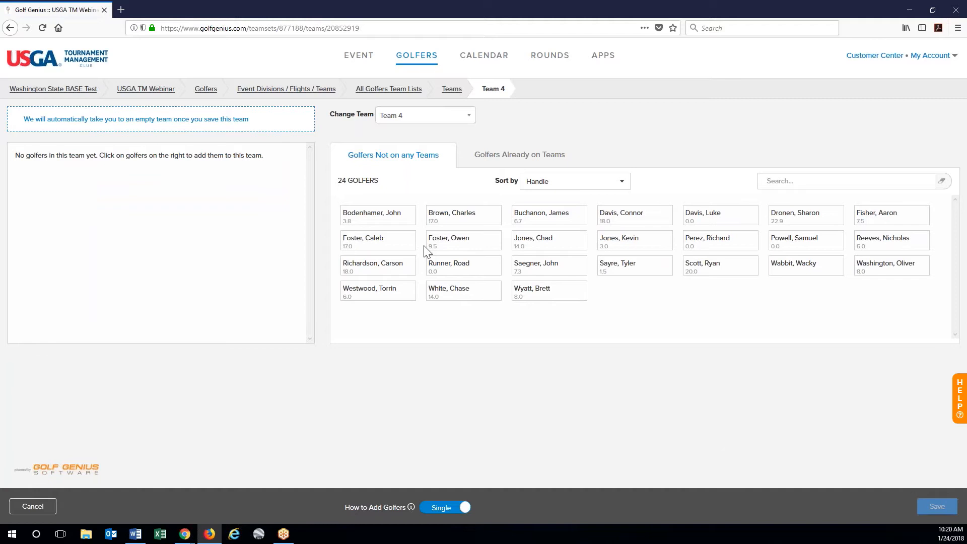
pyautogui.click(399, 245)
pyautogui.click(519, 265)
pyautogui.click(562, 215)
pyautogui.click(686, 247)
pyautogui.click(934, 506)
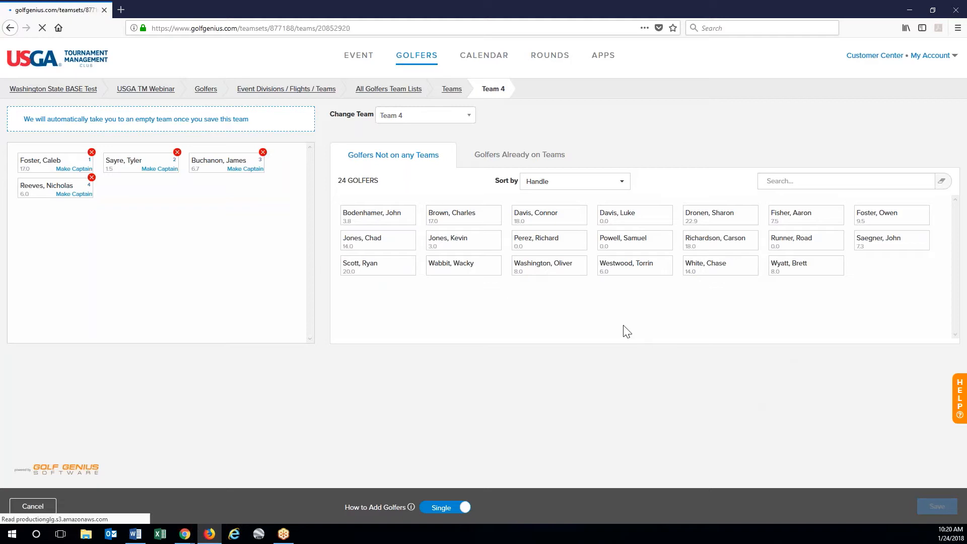
pyautogui.click(533, 220)
pyautogui.click(536, 264)
pyautogui.click(657, 244)
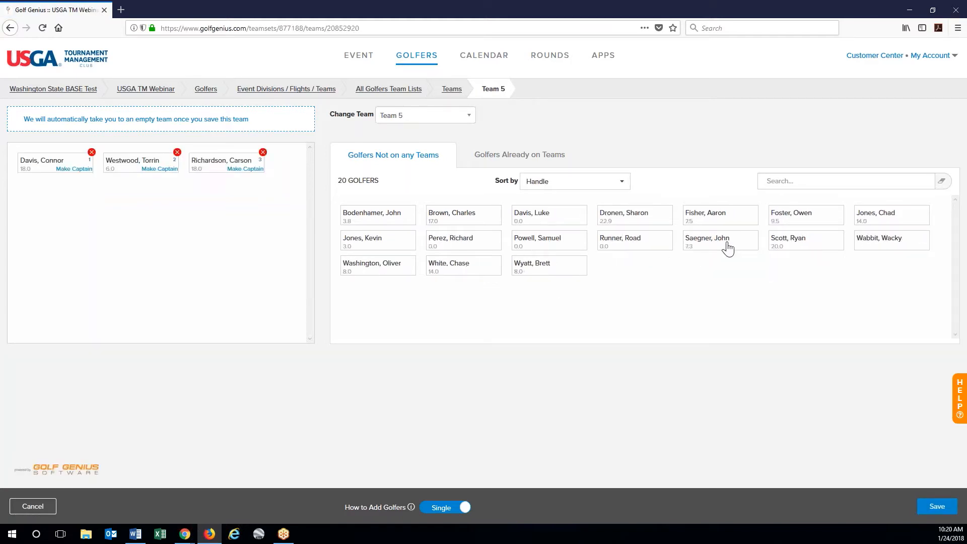
pyautogui.click(728, 247)
pyautogui.click(940, 506)
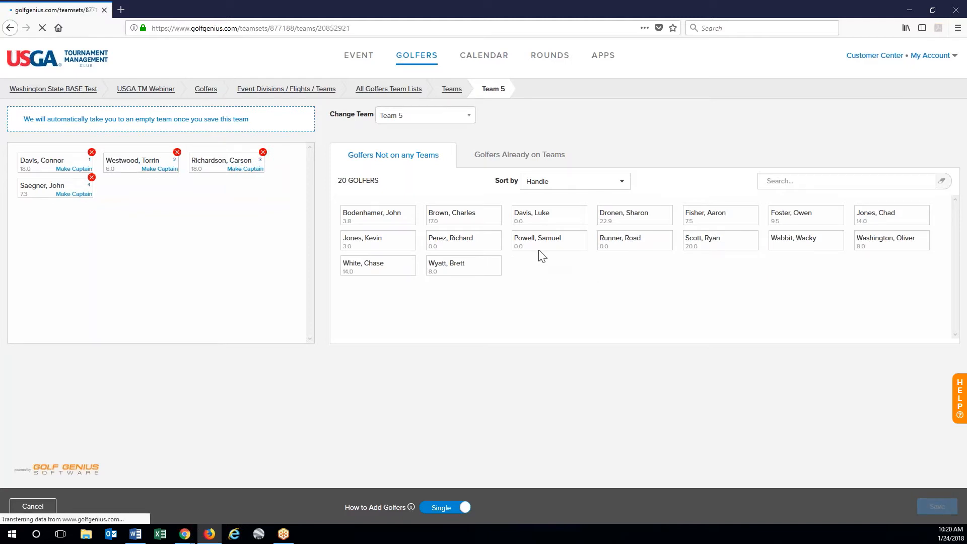
# - Fill Team 6 with Powell, Brown, Perez and Washington and save it
pyautogui.click(547, 238)
pyautogui.click(464, 215)
pyautogui.click(388, 245)
pyautogui.click(635, 243)
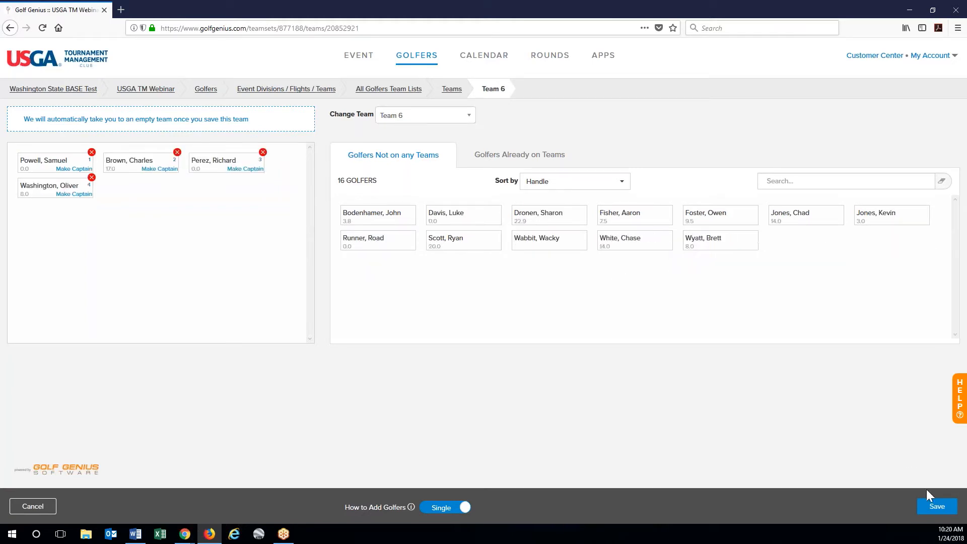
pyautogui.click(932, 504)
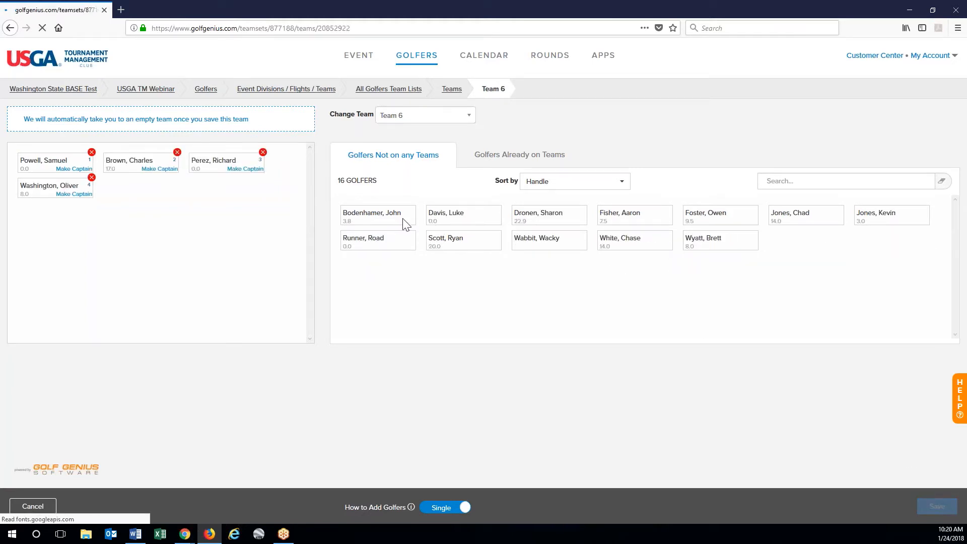
# - Fill Team 7 with Scott, Fisher and the remaining golfers, then save it
pyautogui.click(615, 223)
pyautogui.click(540, 246)
pyautogui.click(555, 221)
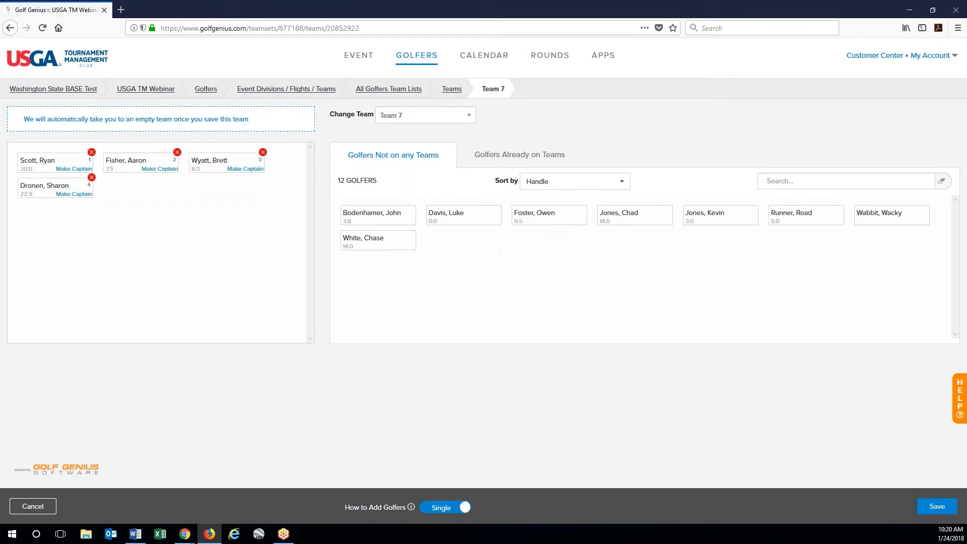
pyautogui.click(937, 506)
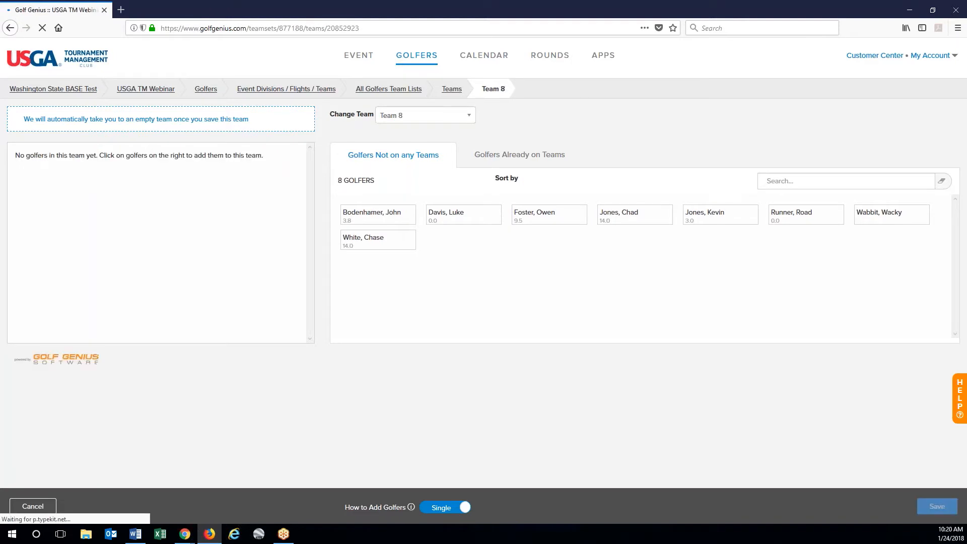
pyautogui.click(378, 214)
pyautogui.click(378, 215)
pyautogui.click(378, 215)
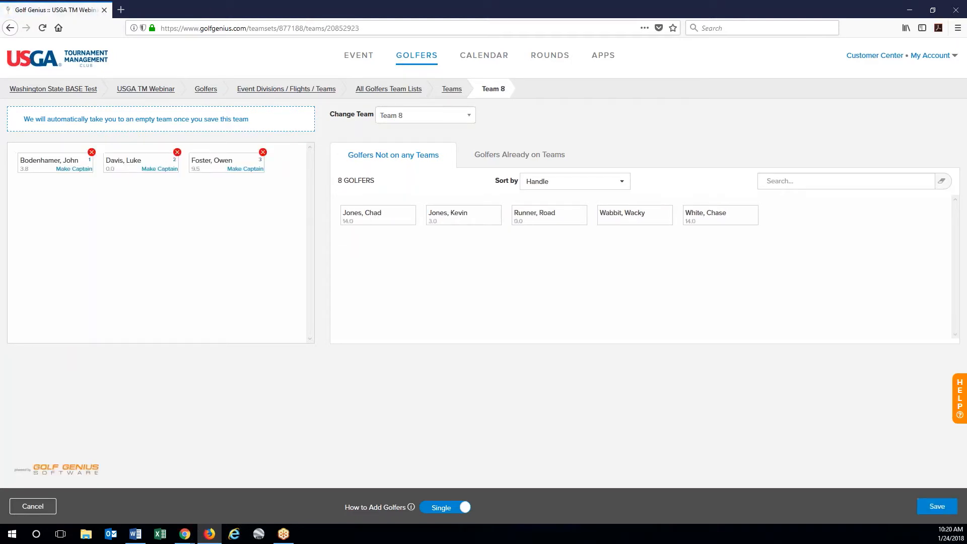
pyautogui.click(378, 214)
pyautogui.click(927, 505)
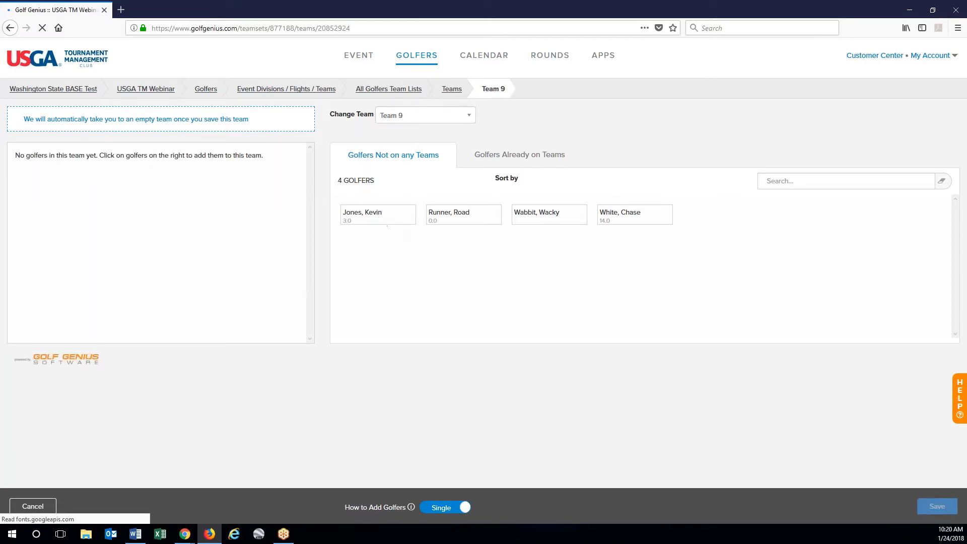
# - Fill Team 9 with Jones K., Runner, Wabbit and White
pyautogui.click(373, 220)
pyautogui.click(371, 220)
pyautogui.click(371, 220)
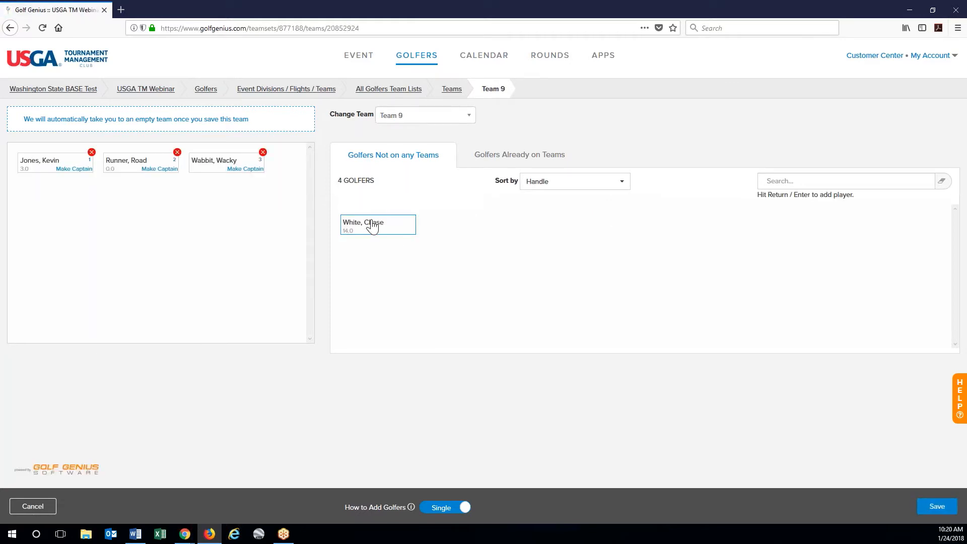
pyautogui.click(375, 223)
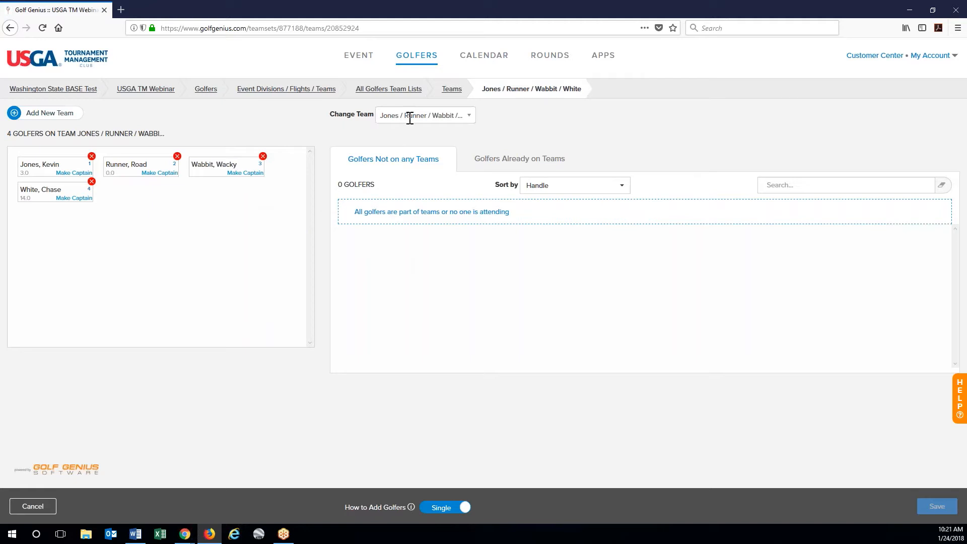
# - Switch to the Adams / Fiorino / Hamp / Logan team, then view the overview of all teams
pyautogui.click(468, 117)
pyautogui.moveTo(465, 229); pyautogui.dragTo(471, 170)
pyautogui.click(418, 152)
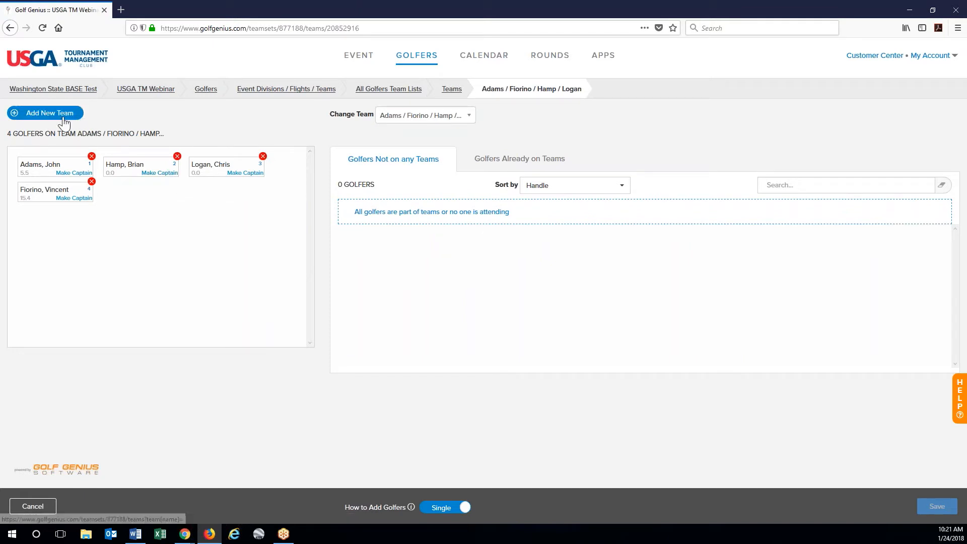
pyautogui.click(452, 89)
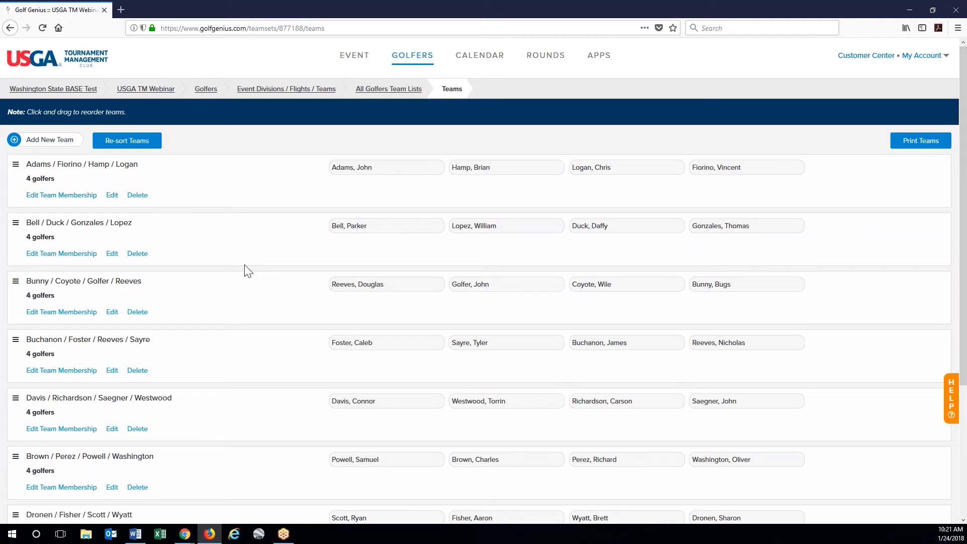
# - Review the 9-team list, return to All Golfers Team Lists and start Manage Flights by Team
pyautogui.scroll(-3, 244, 266)
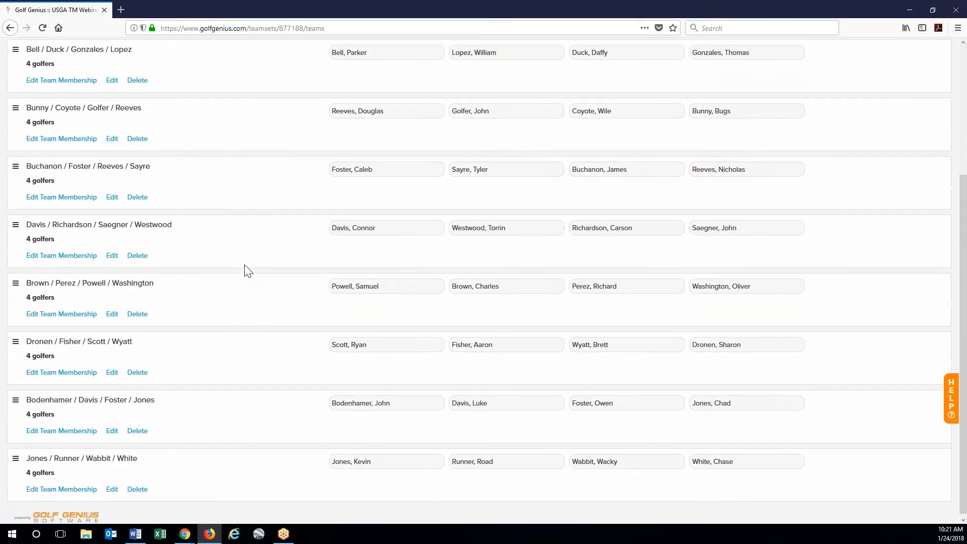
pyautogui.scroll(3, 247, 495)
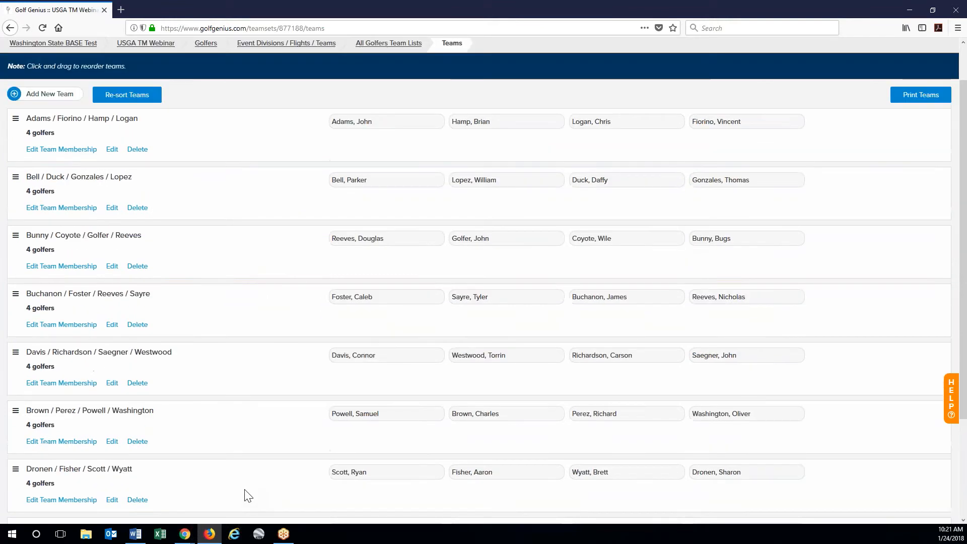
pyautogui.scroll(1, 247, 495)
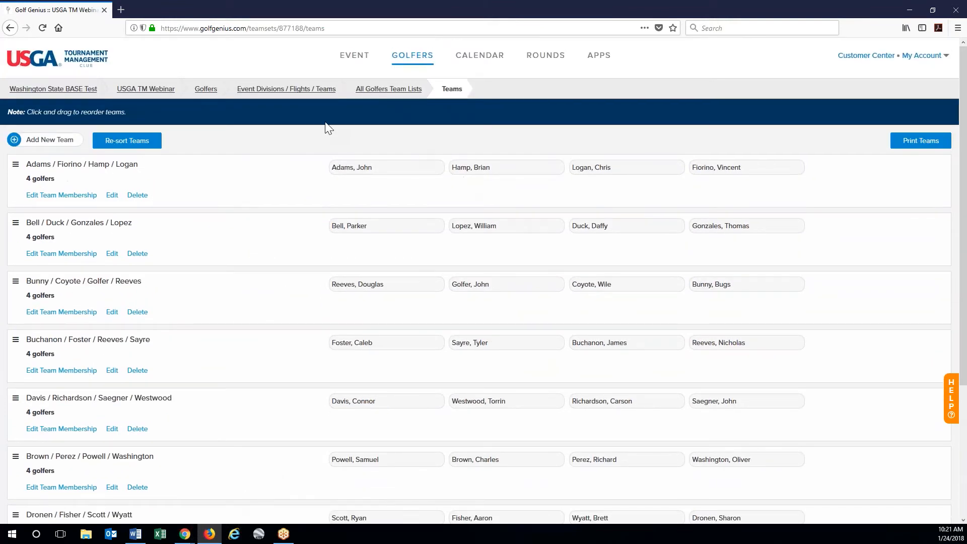
pyautogui.click(388, 89)
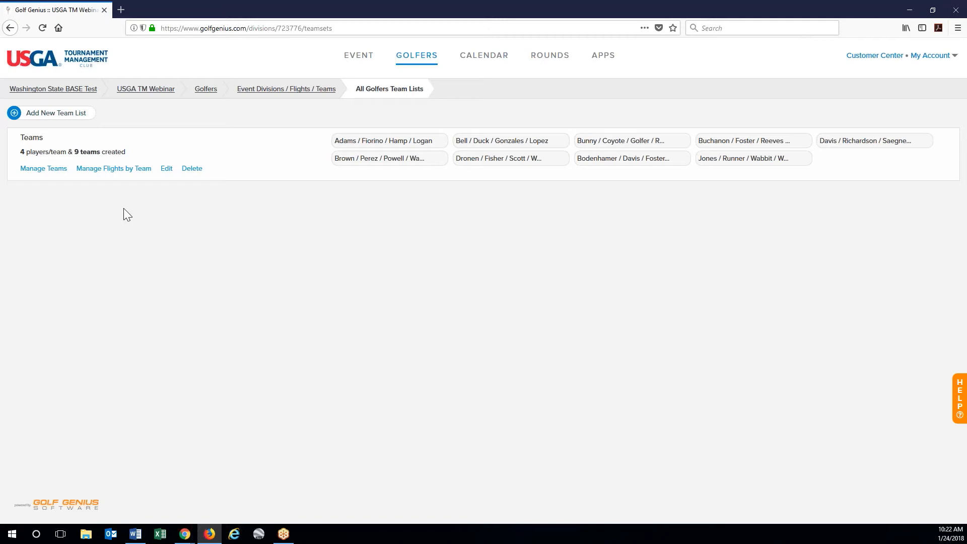
pyautogui.click(114, 171)
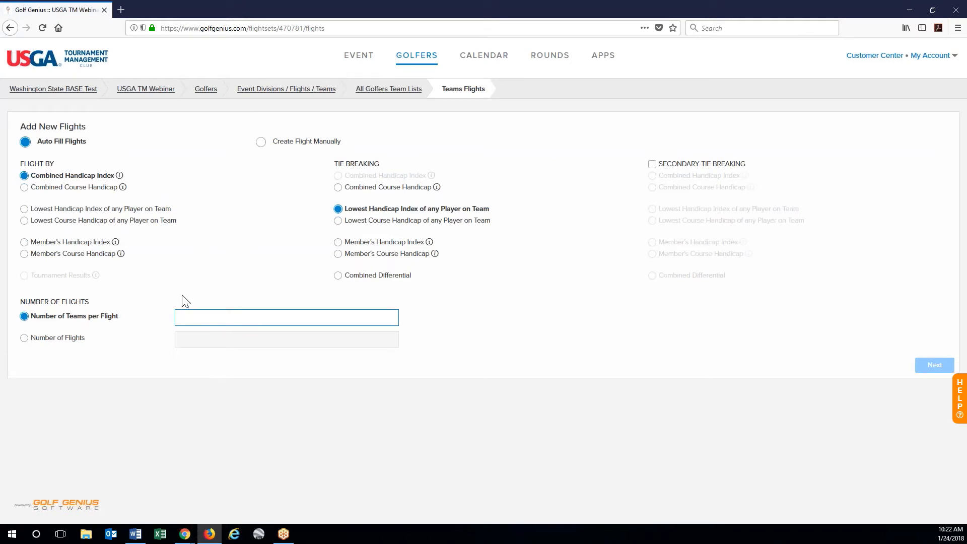
# - Split the teams into 2 flights: 4 teams in Flight 1 and 5 in Flight 2
pyautogui.click(53, 338)
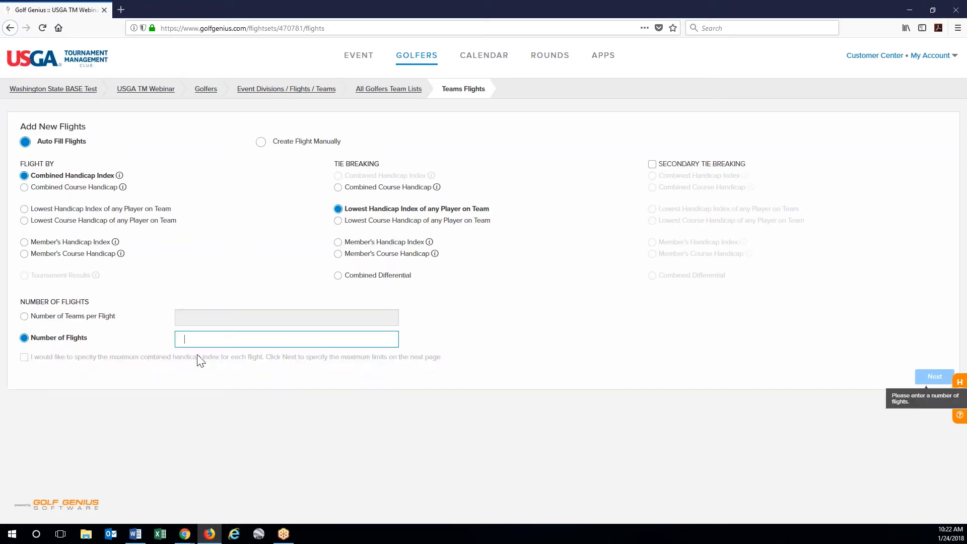
pyautogui.write('2')
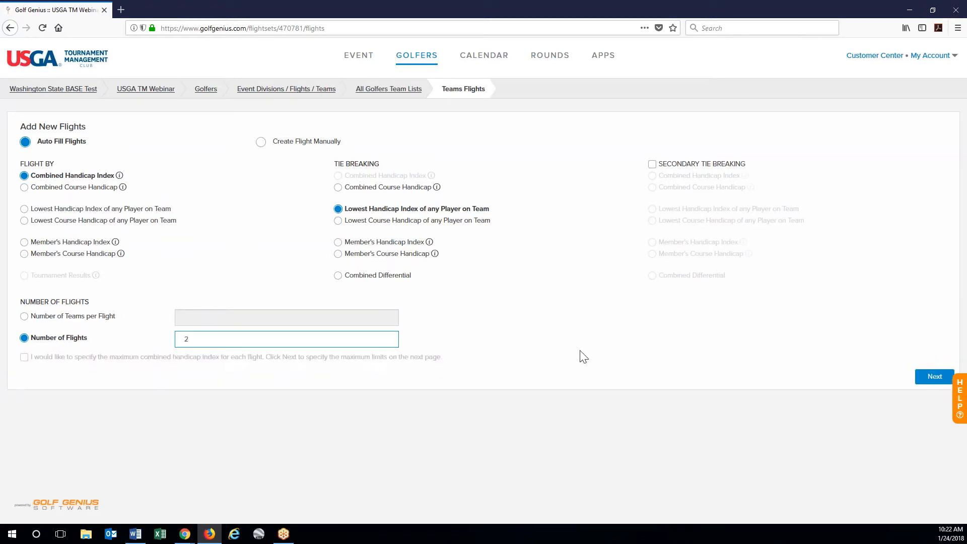
pyautogui.click(935, 377)
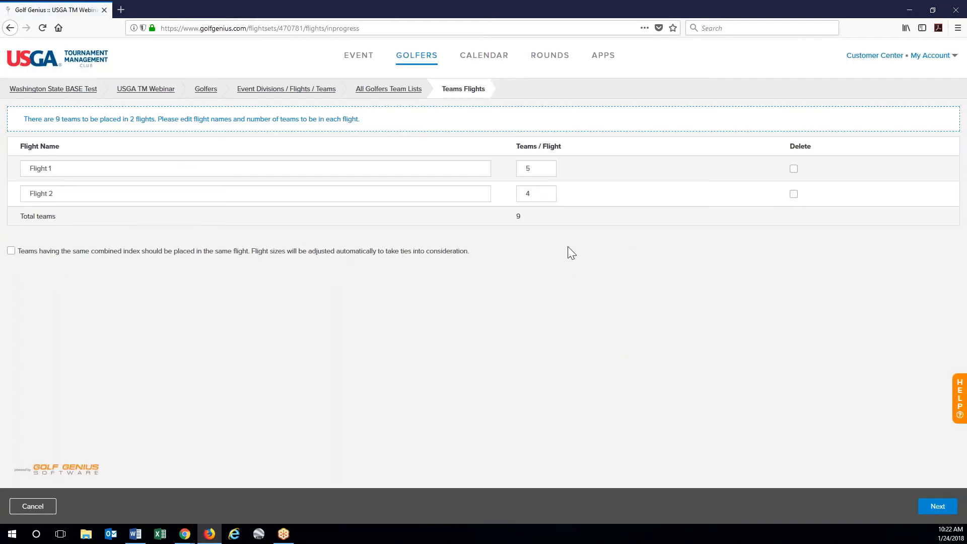
pyautogui.moveTo(549, 168); pyautogui.dragTo(504, 194)
pyautogui.write('4')
pyautogui.write('5')
pyautogui.click(663, 351)
pyautogui.click(944, 509)
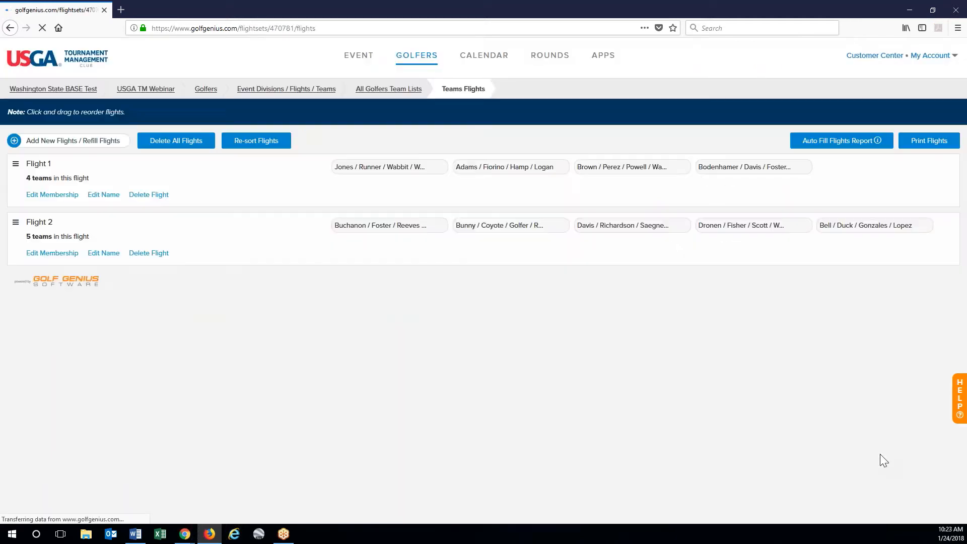
# - Return to the event divisions page and bring the Word document to the front
pyautogui.click(312, 89)
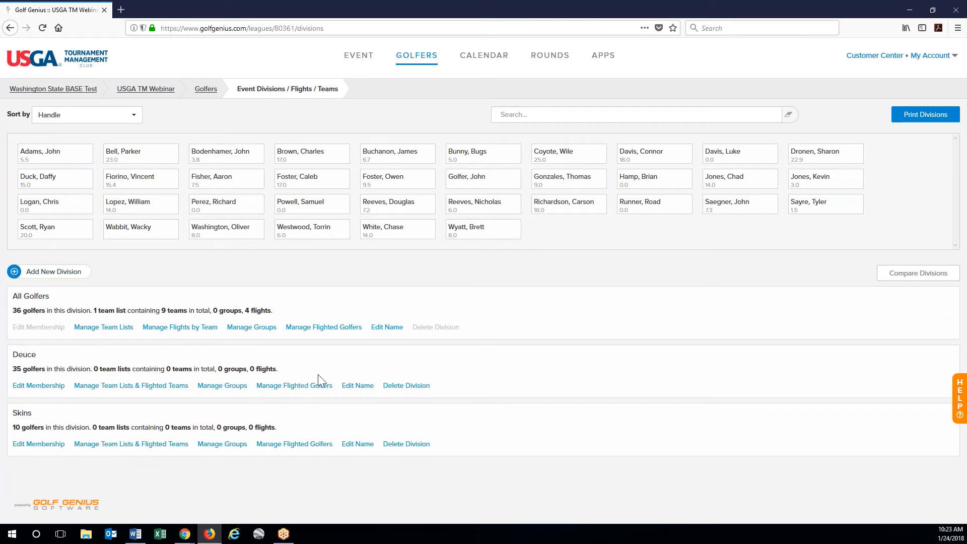
pyautogui.click(135, 534)
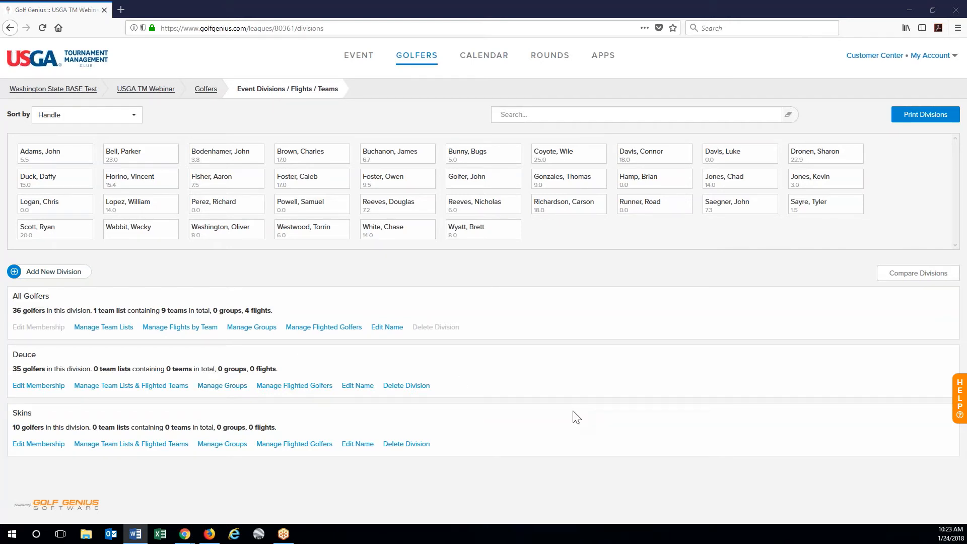
# - Open the GHIN Handicap Dashboard from the GOLFERS menu's Access GHIN option
pyautogui.click(428, 60)
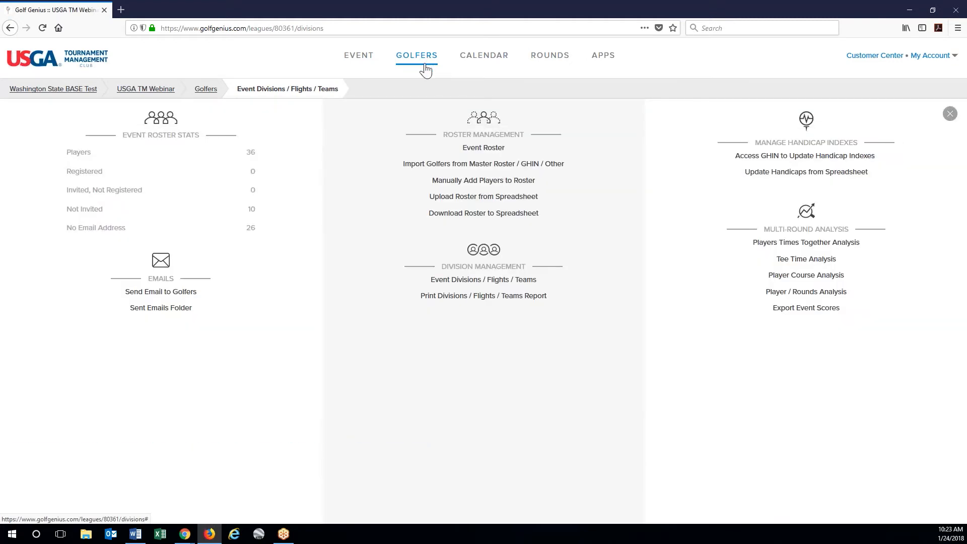
pyautogui.click(764, 160)
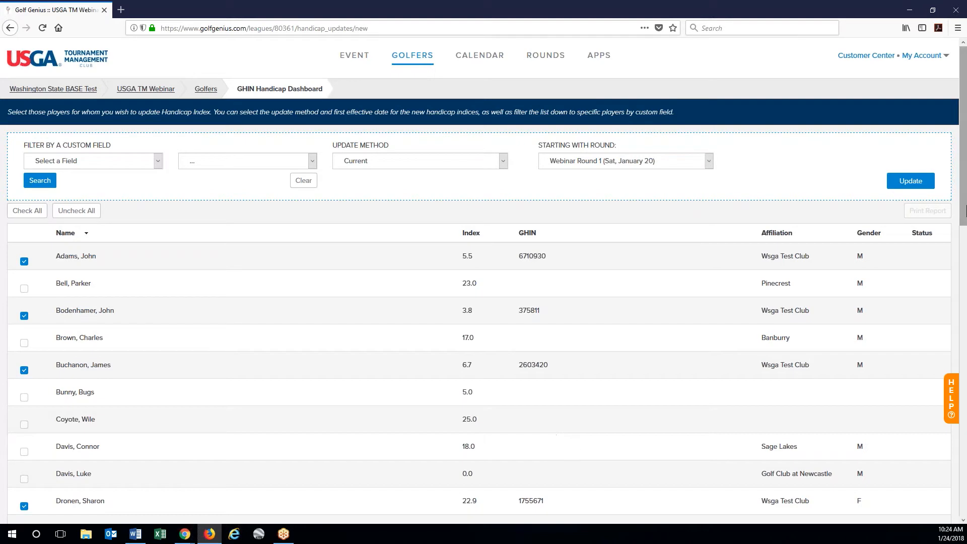
# - Run a Current handicap update starting with Webinar Round 1 for the checked golfers and confirm
pyautogui.moveTo(965, 177); pyautogui.dragTo(923, 363)
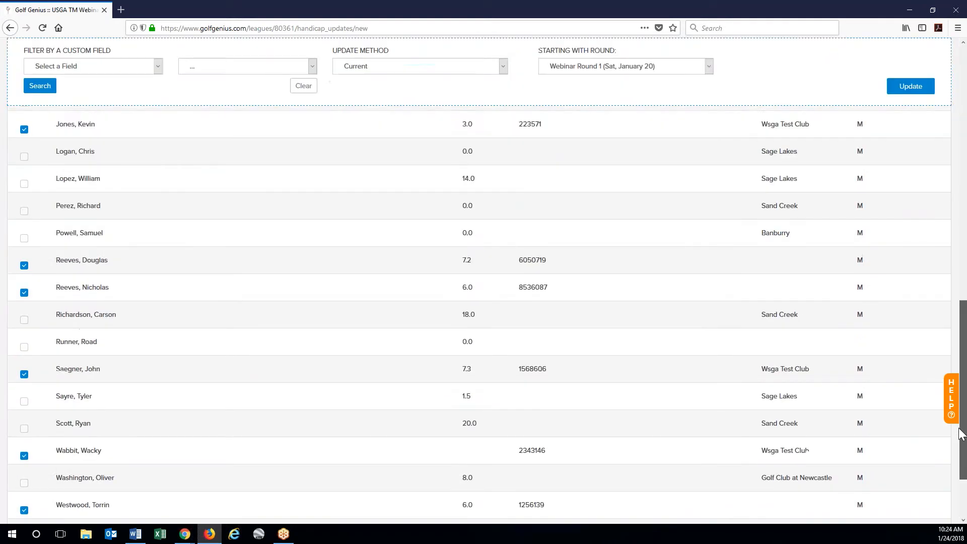
pyautogui.moveTo(961, 434); pyautogui.dragTo(945, 179)
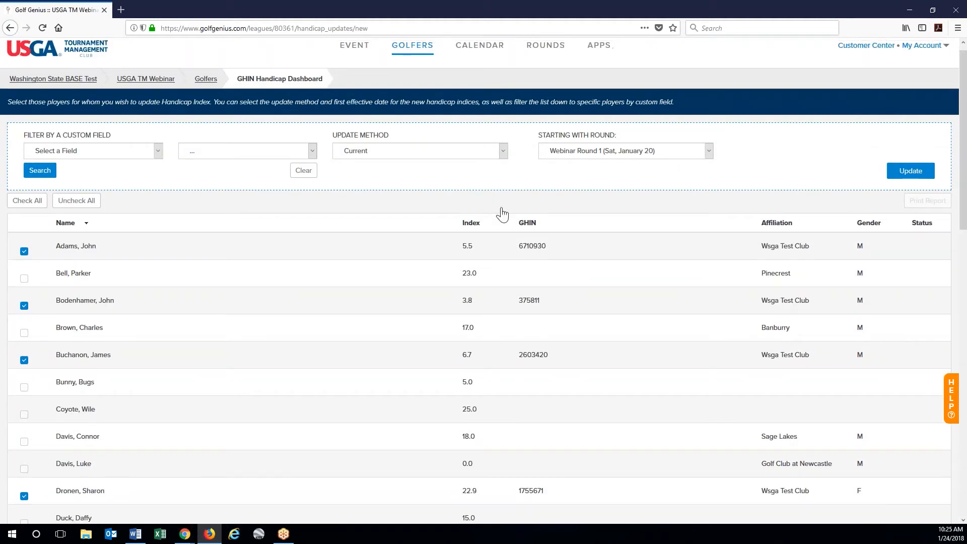
pyautogui.click(435, 158)
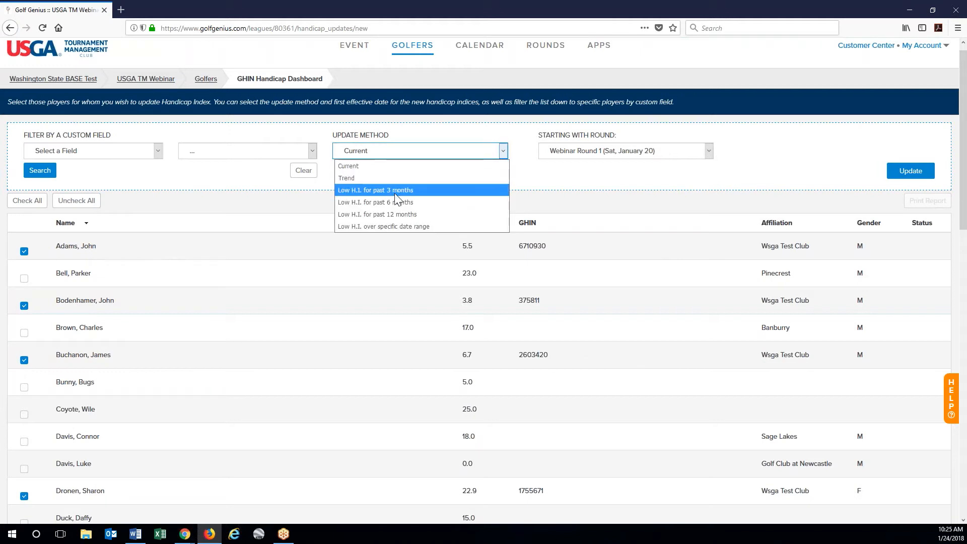
pyautogui.click(395, 167)
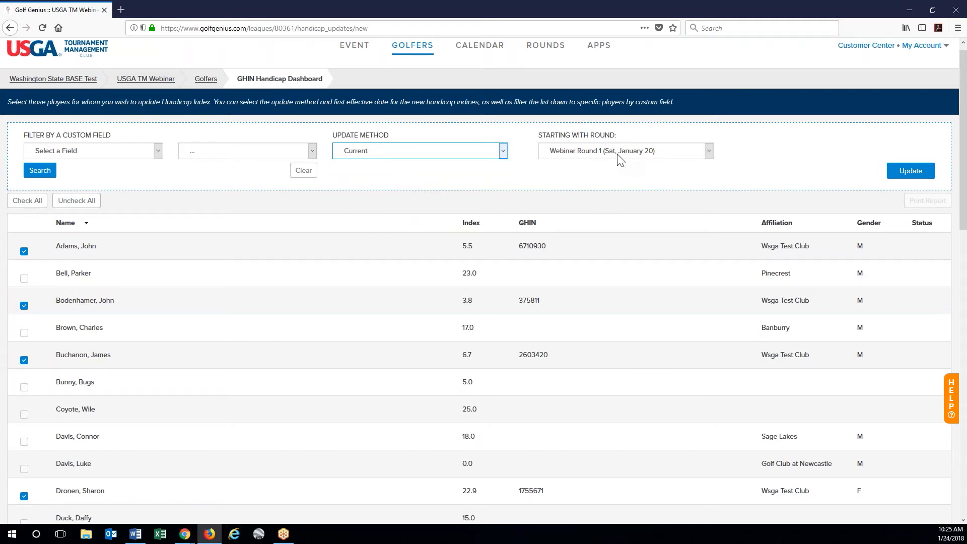
pyautogui.click(641, 151)
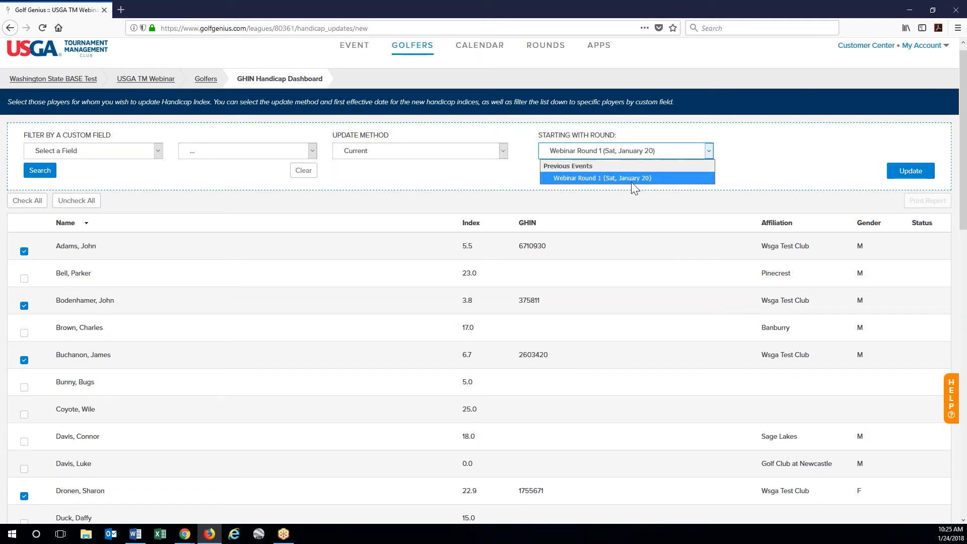
pyautogui.click(660, 178)
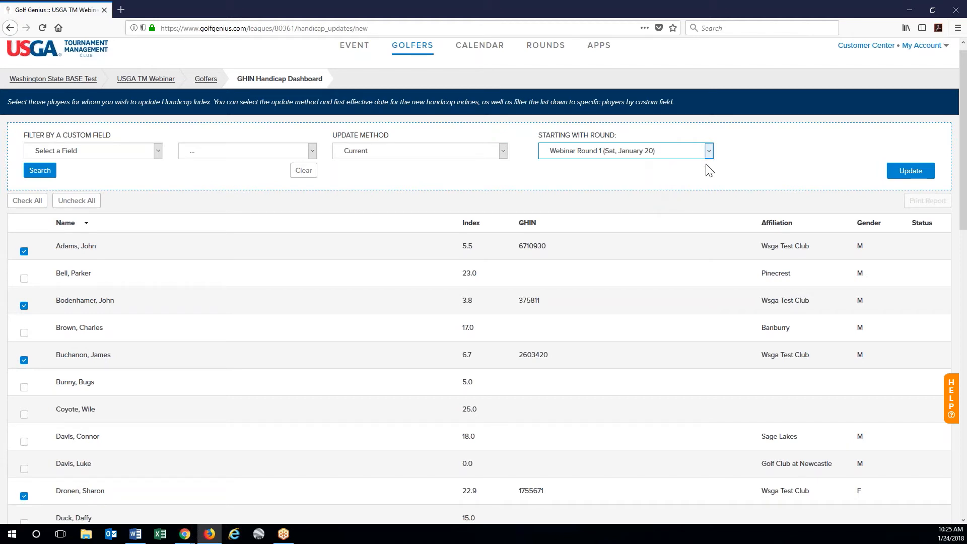
pyautogui.click(905, 176)
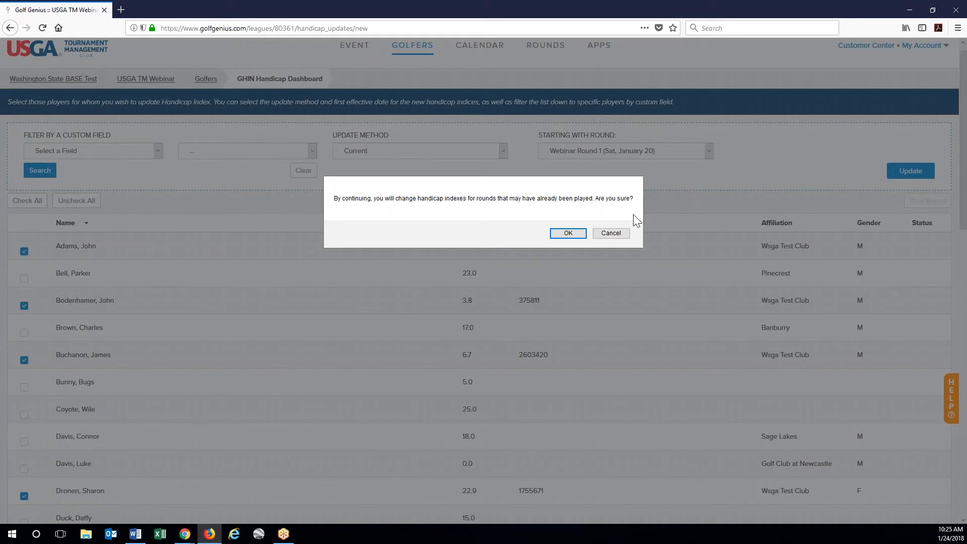
pyautogui.click(562, 234)
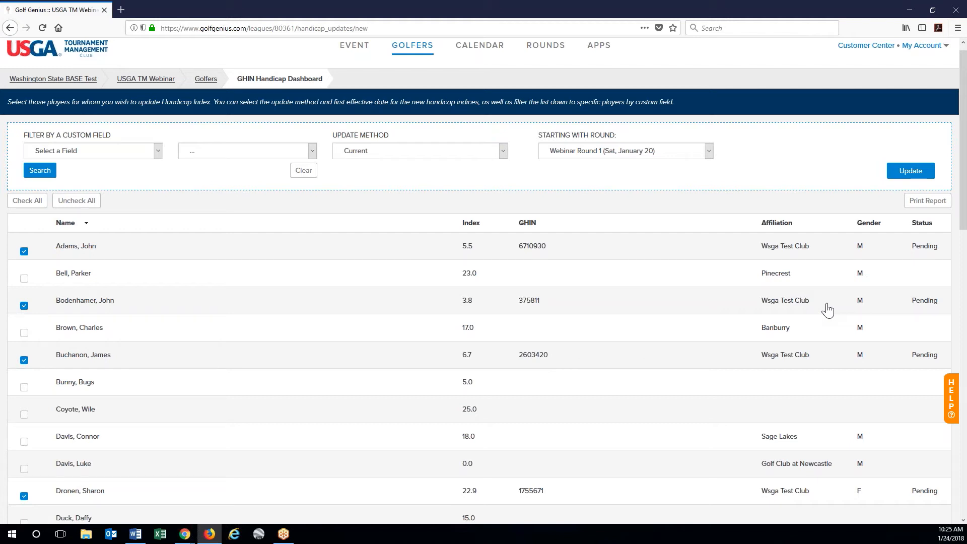
# - Scroll through the GHIN dashboard to check the Updated and NH badges, then return to the top
pyautogui.scroll(-2, 827, 310)
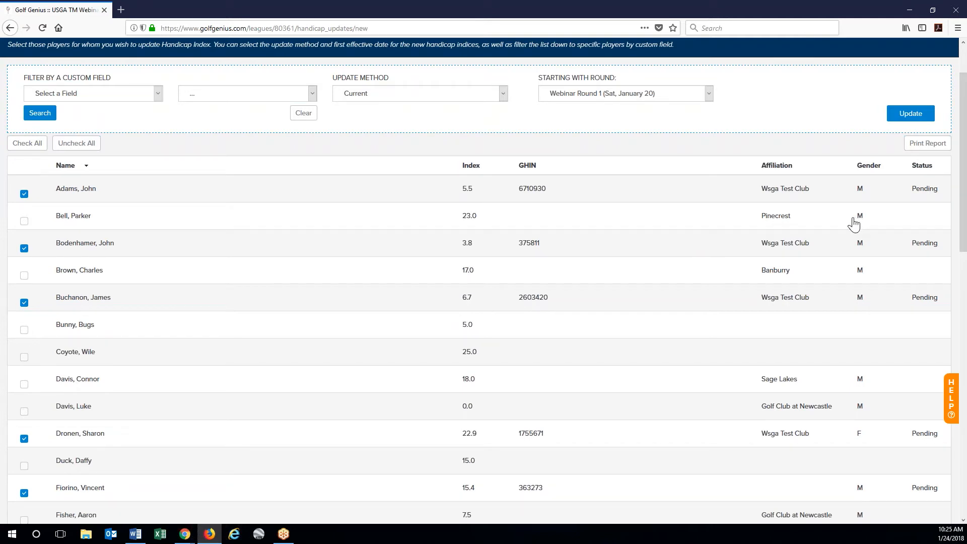
pyautogui.moveTo(965, 219); pyautogui.dragTo(962, 504)
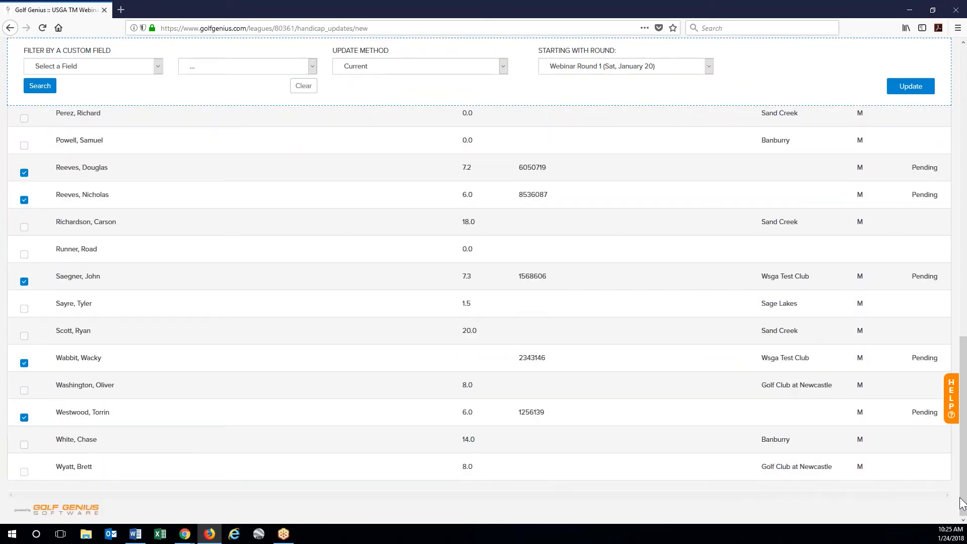
pyautogui.scroll(10, 483, 314)
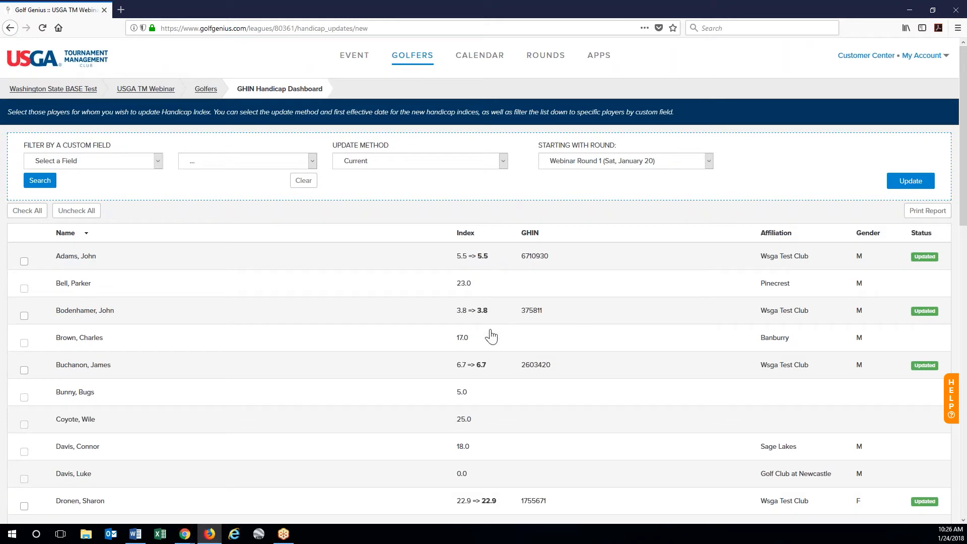
pyautogui.scroll(-3, 577, 393)
pyautogui.scroll(-5, 577, 393)
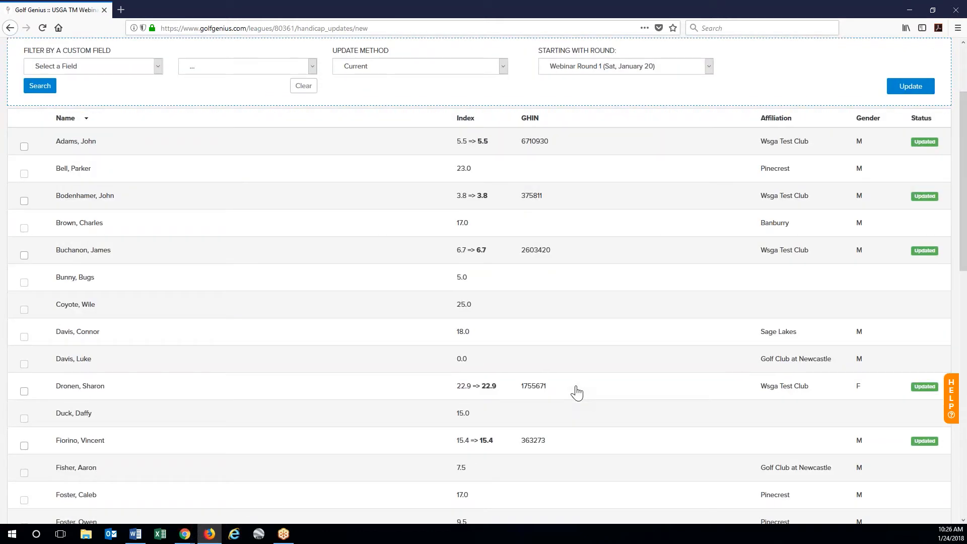
pyautogui.scroll(-4, 627, 431)
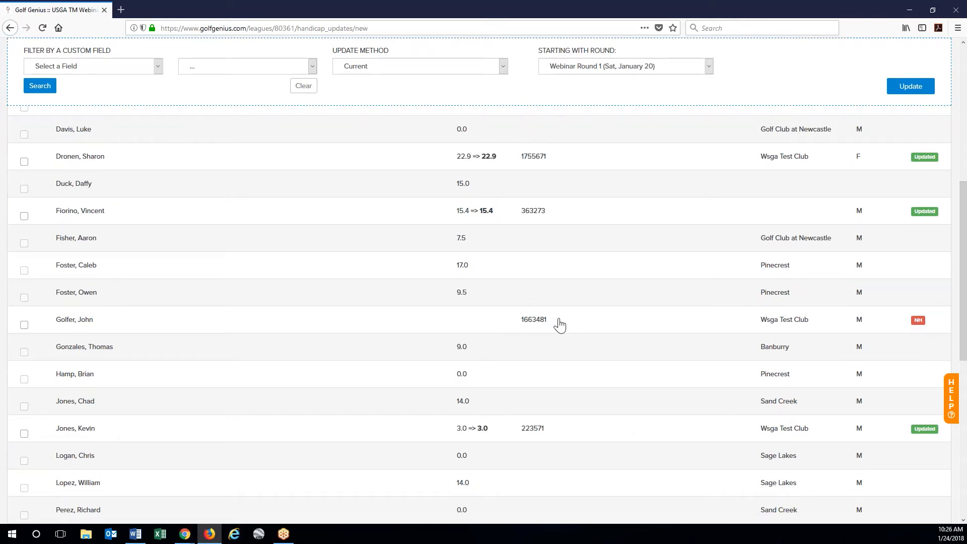
pyautogui.scroll(-8, 718, 380)
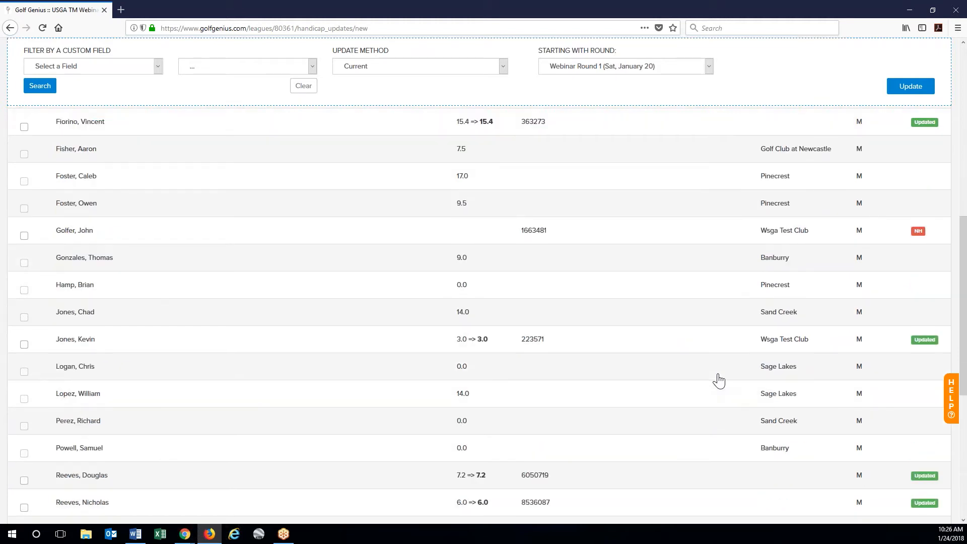
pyautogui.scroll(-6, 718, 380)
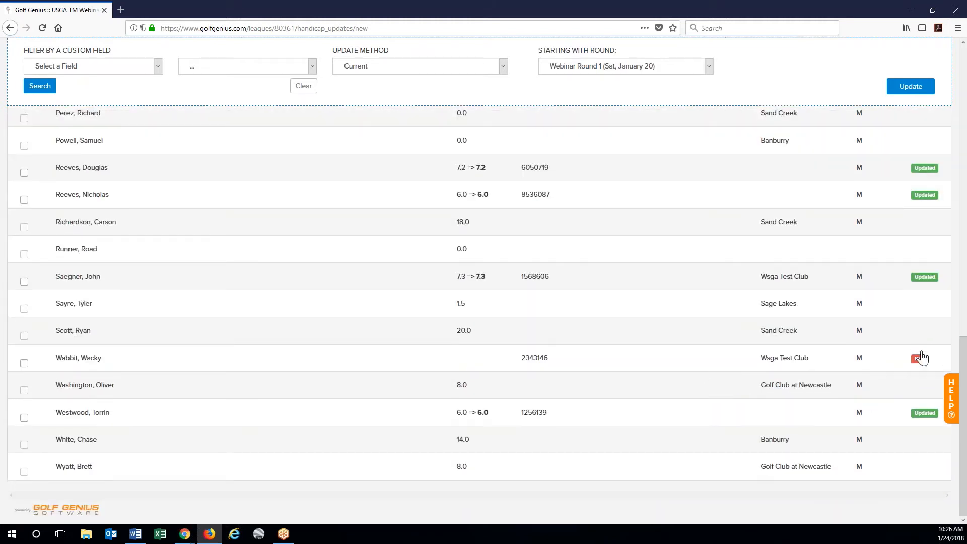
pyautogui.moveTo(964, 434); pyautogui.dragTo(880, 151)
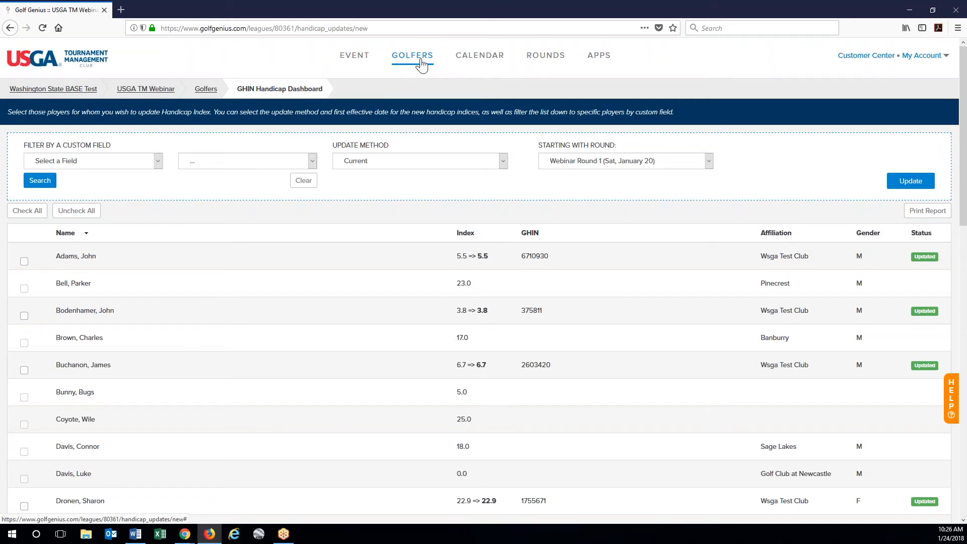
# - Open Webinar Round 1's Divisions / Flights / Teams page and confirm syncing all divisions
pyautogui.click(472, 63)
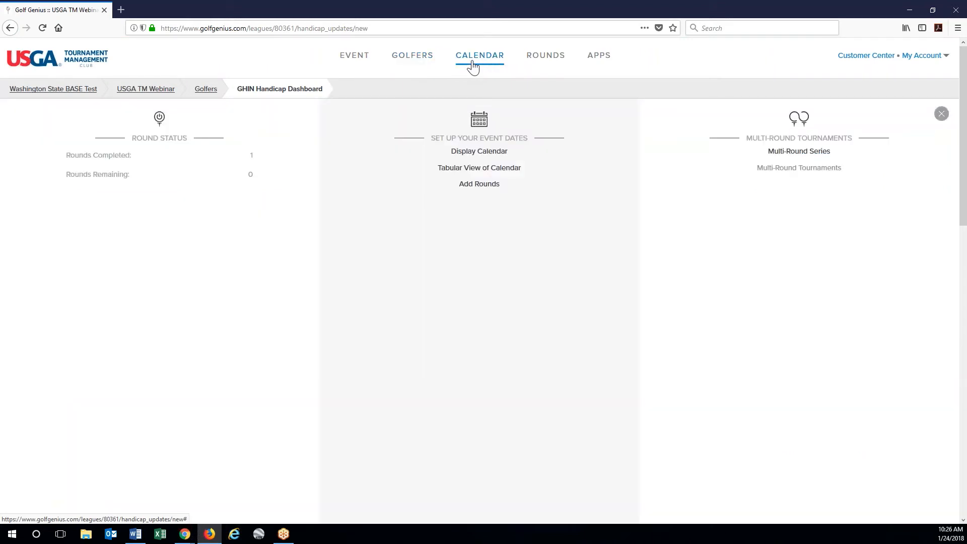
pyautogui.click(558, 60)
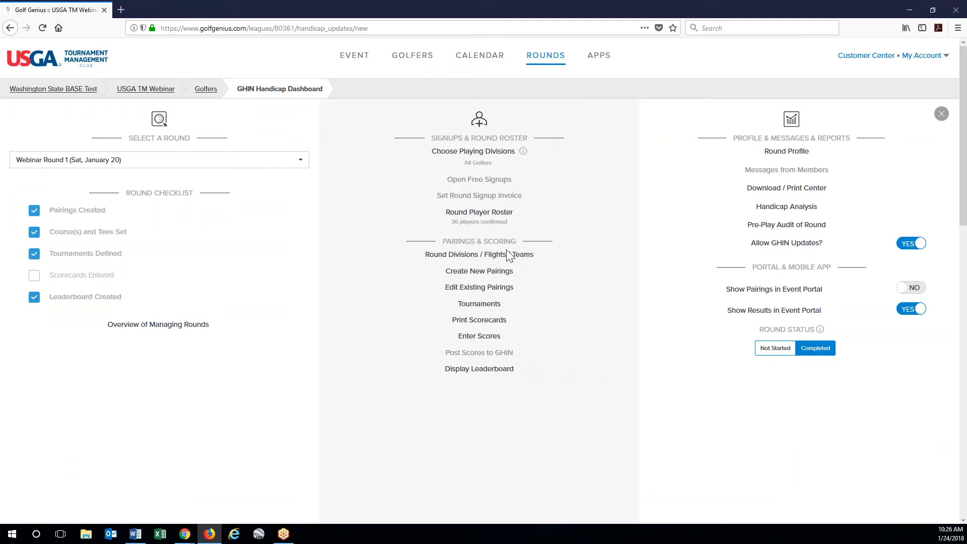
pyautogui.click(530, 255)
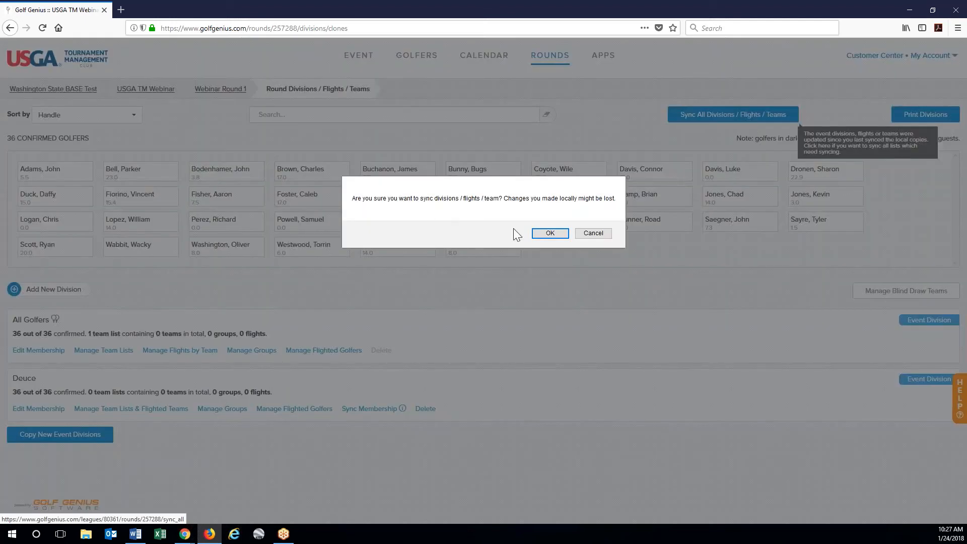
pyautogui.click(550, 233)
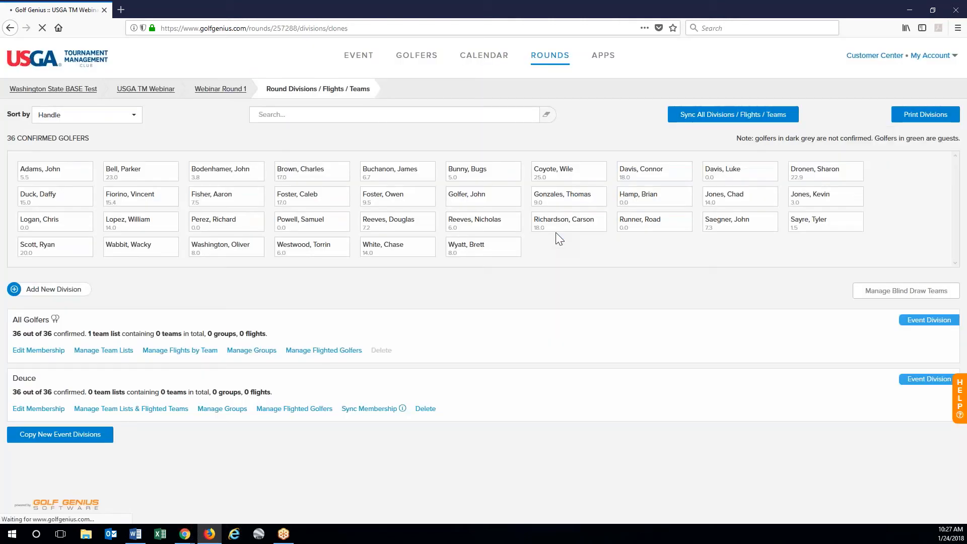
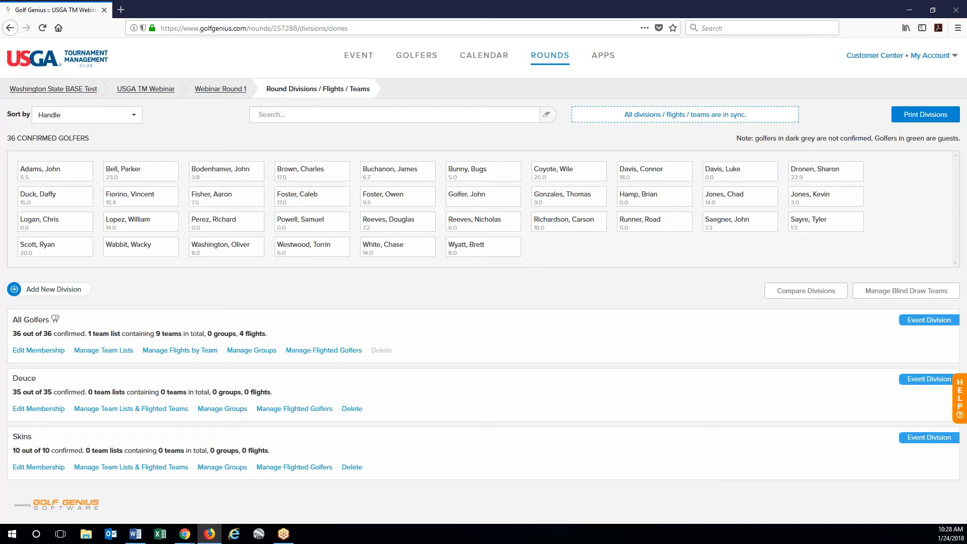
# - Return to Golf Genius and go to Webinar Round 1's Tournaments list under Pairings & Scoring
pyautogui.hotkey('alt', 'Tab')
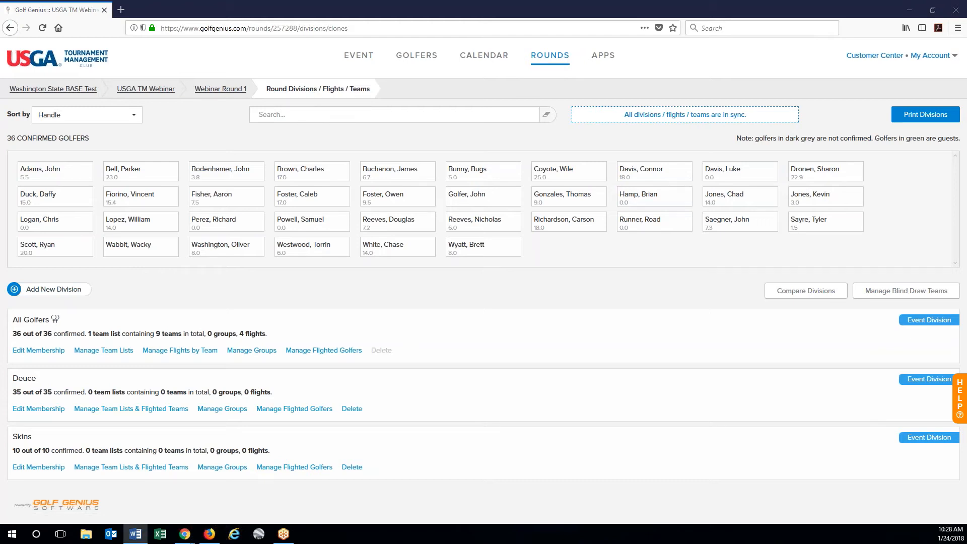
pyautogui.click(551, 58)
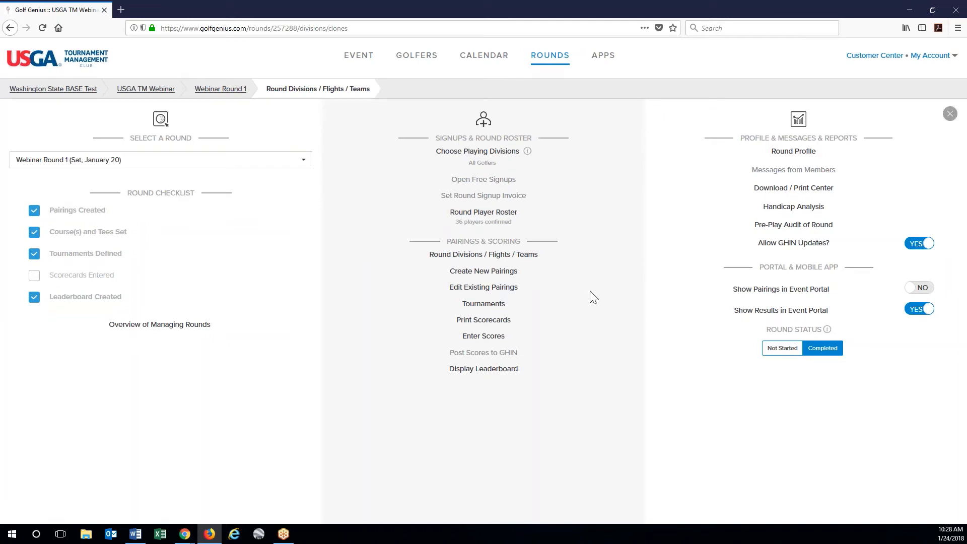
pyautogui.click(503, 308)
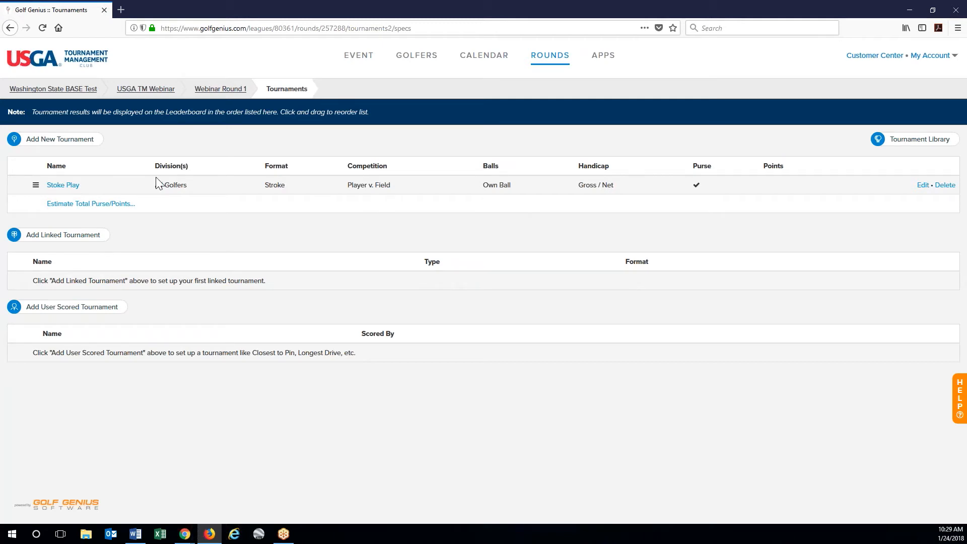
# - Add a new tournament and enter the name '4 Person Team Game'
pyautogui.click(57, 145)
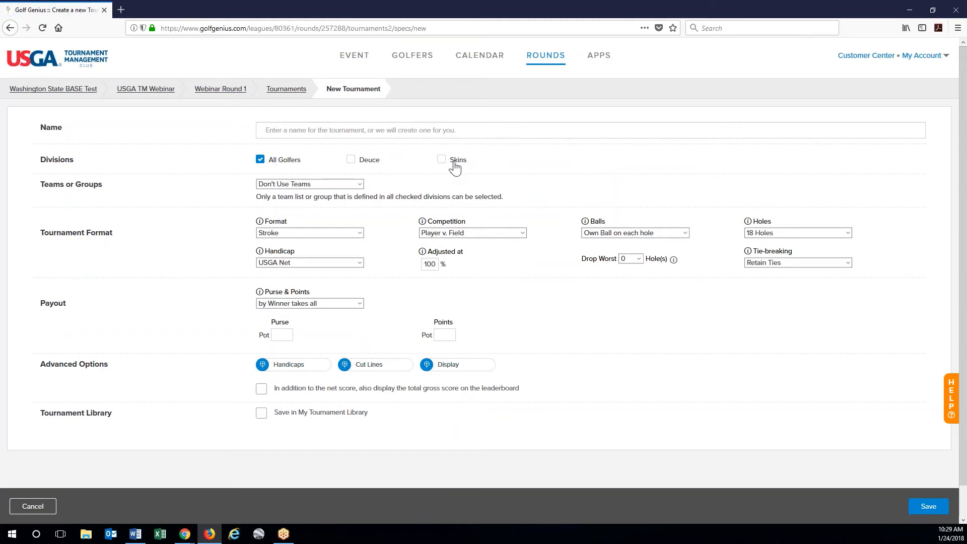
pyautogui.click(326, 133)
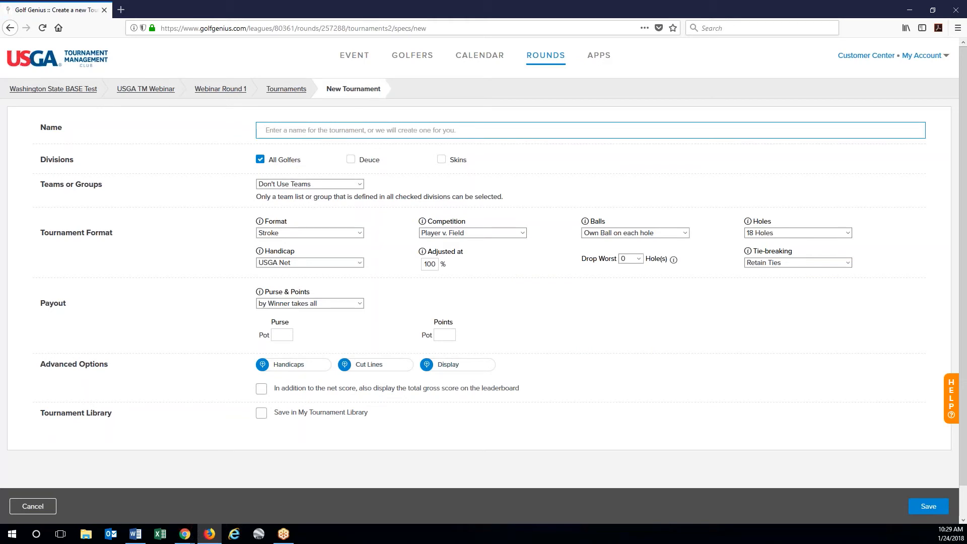
pyautogui.write('4')
pyautogui.press('BackSpace')
pyautogui.write('4 Person Team GAme')
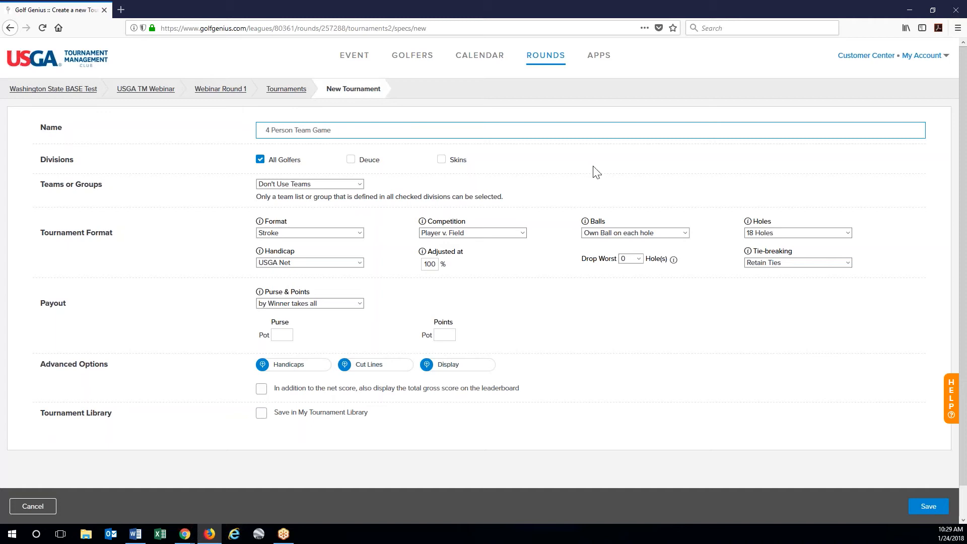
pyautogui.click(586, 190)
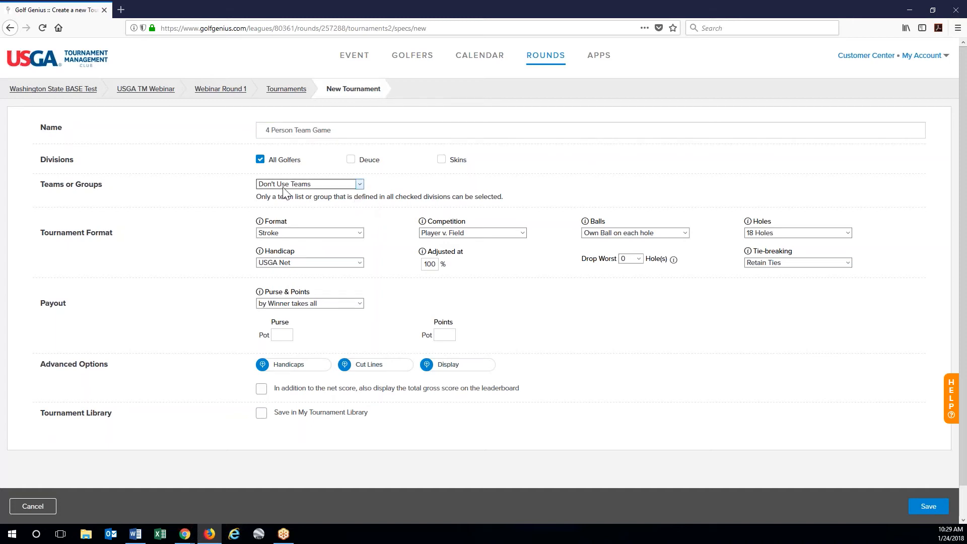
# - Score the tournament by Teams regardless of tee sheet, with All Team Players, paying out to Team(s)
pyautogui.click(285, 185)
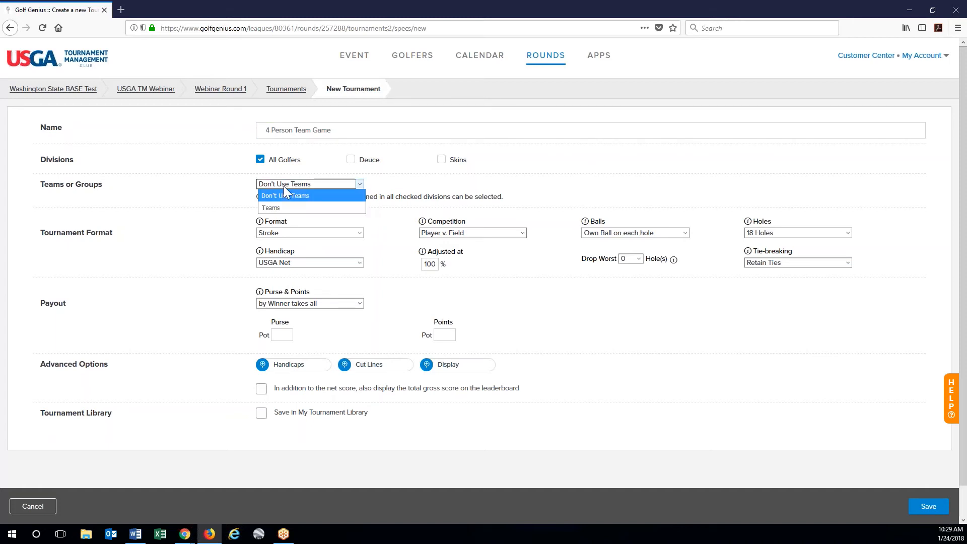
pyautogui.click(271, 208)
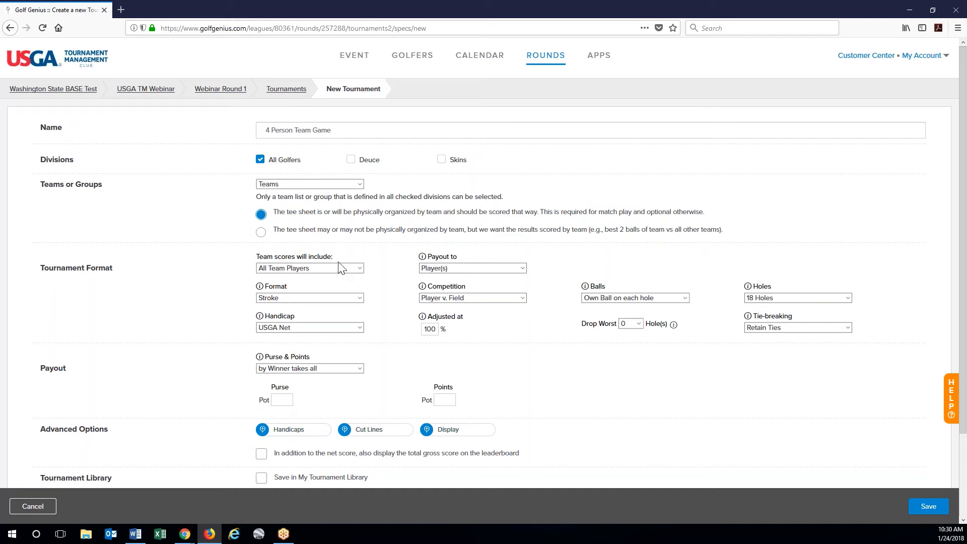
pyautogui.click(261, 232)
pyautogui.moveTo(428, 288)
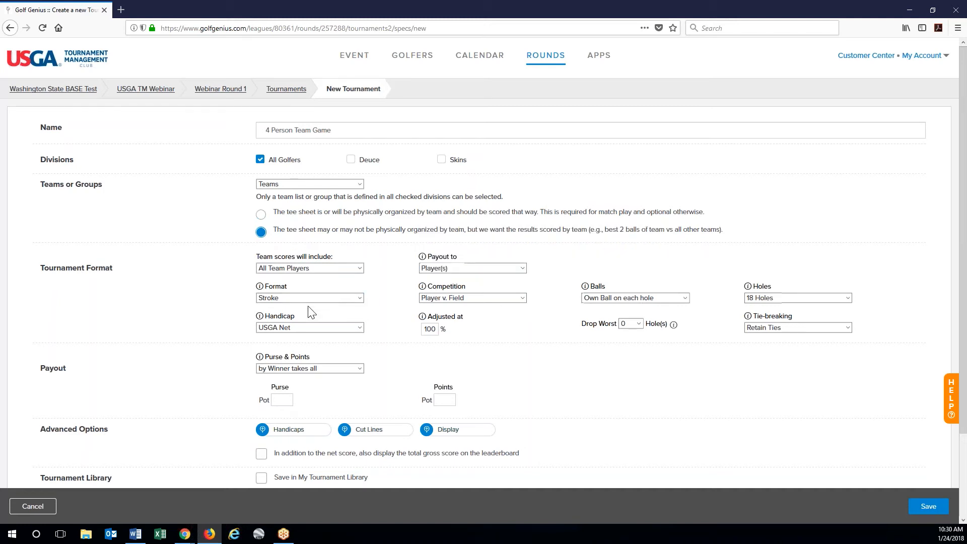
pyautogui.click(329, 270)
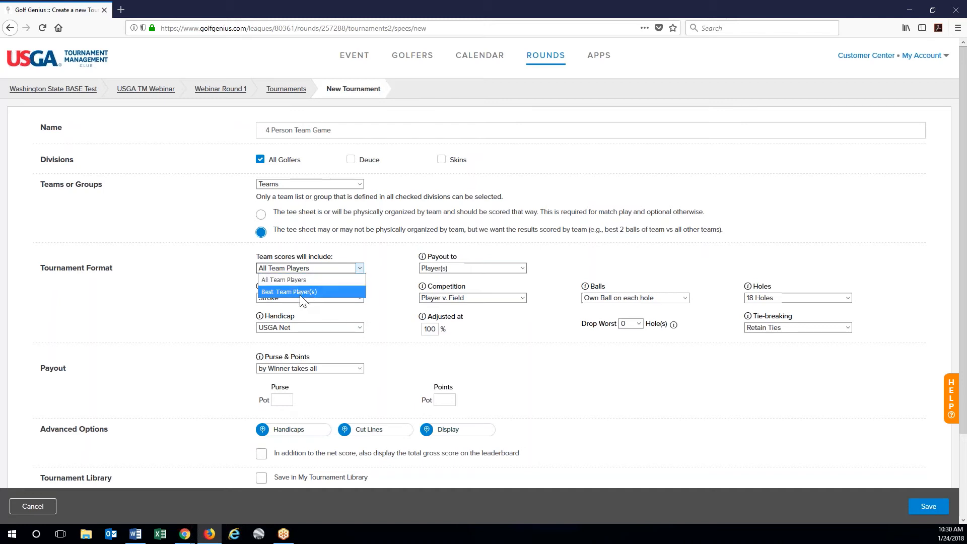
pyautogui.click(388, 280)
pyautogui.click(468, 268)
pyautogui.click(469, 291)
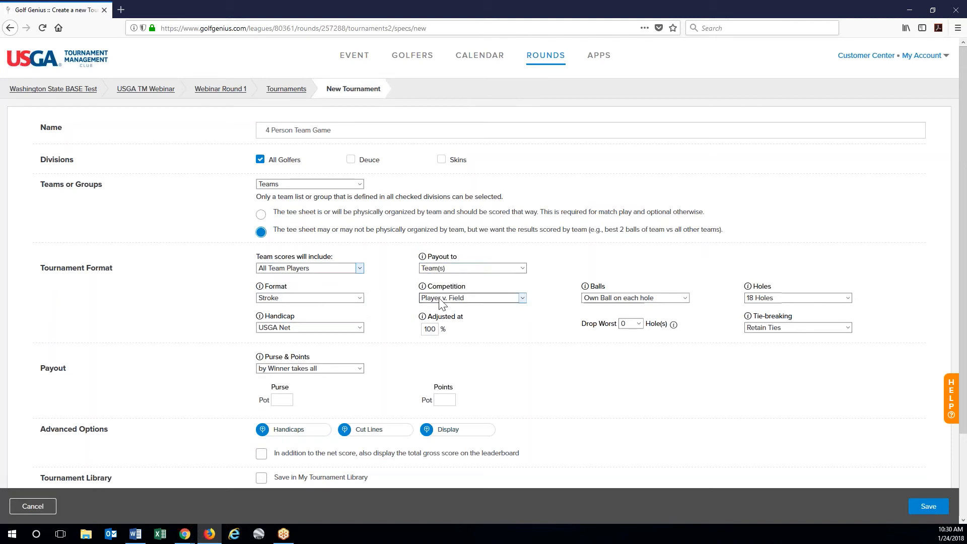
# - Keep Stroke format, set competition to Team (all) v. Flight, and Balls to Advanced
pyautogui.click(333, 299)
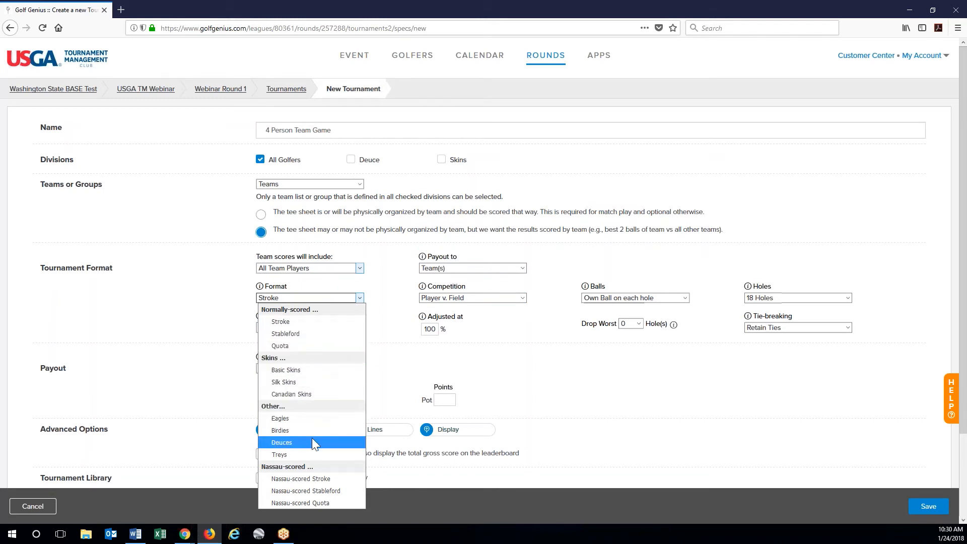
pyautogui.click(322, 324)
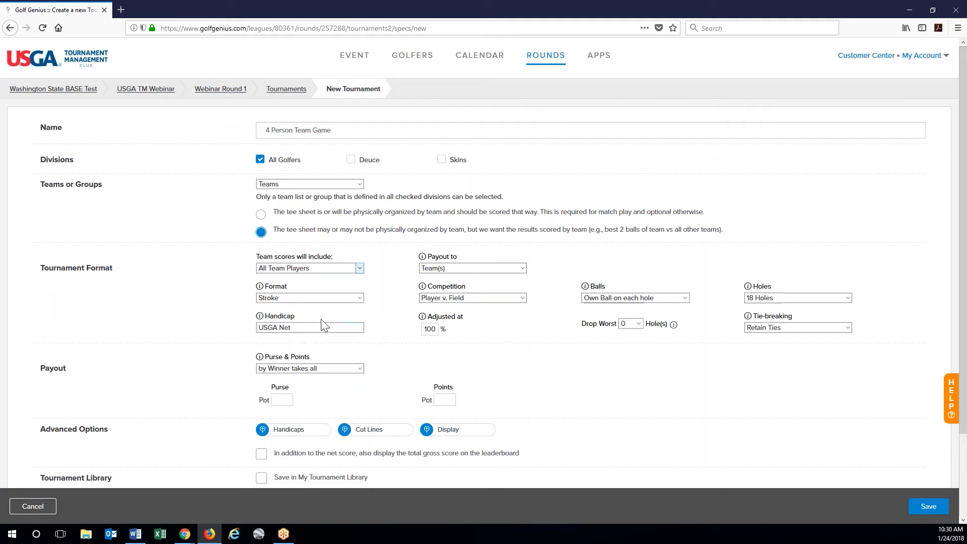
pyautogui.click(519, 299)
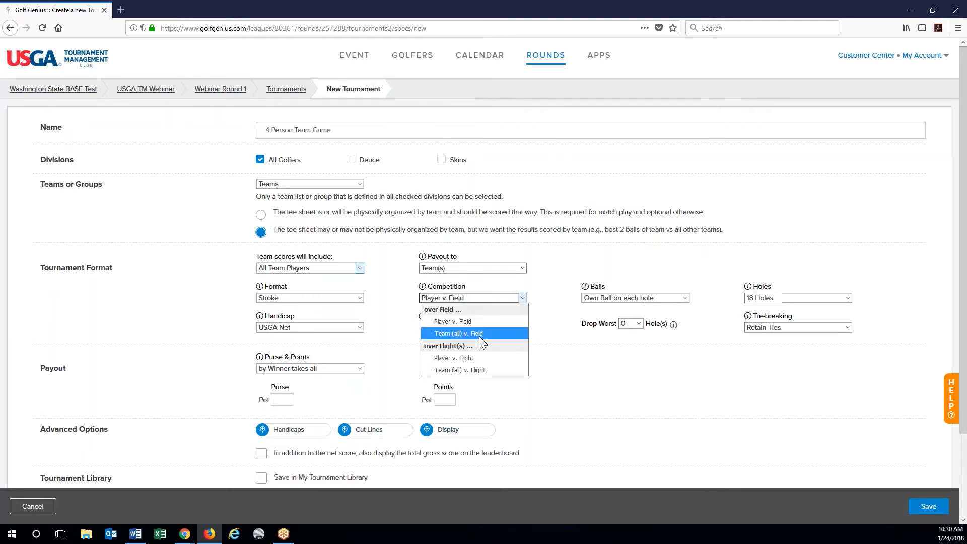
pyautogui.click(480, 377)
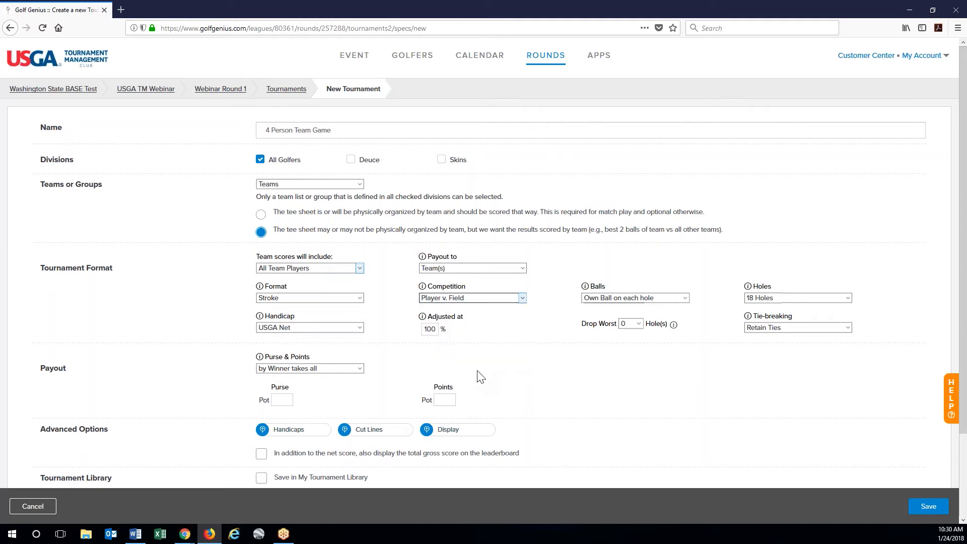
pyautogui.scroll(-2, 504, 380)
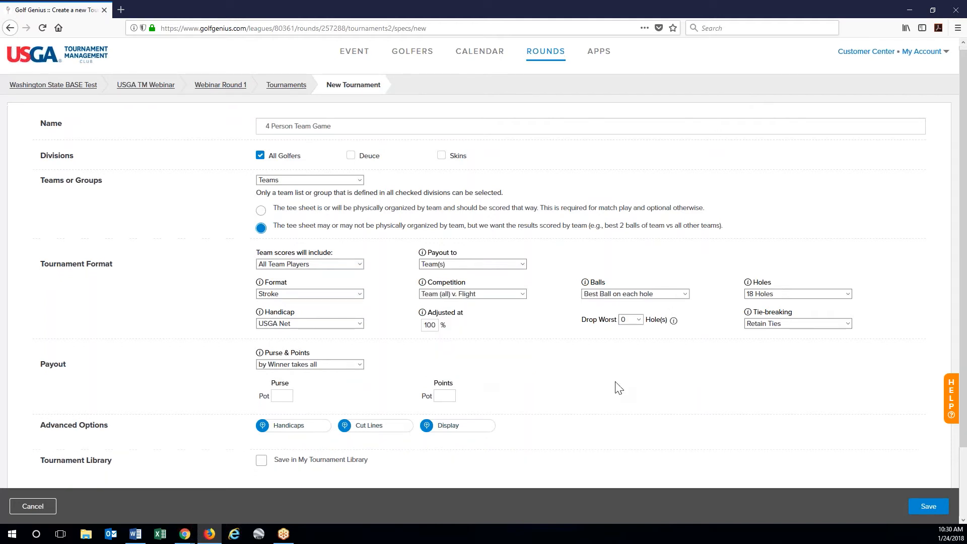
pyautogui.click(655, 241)
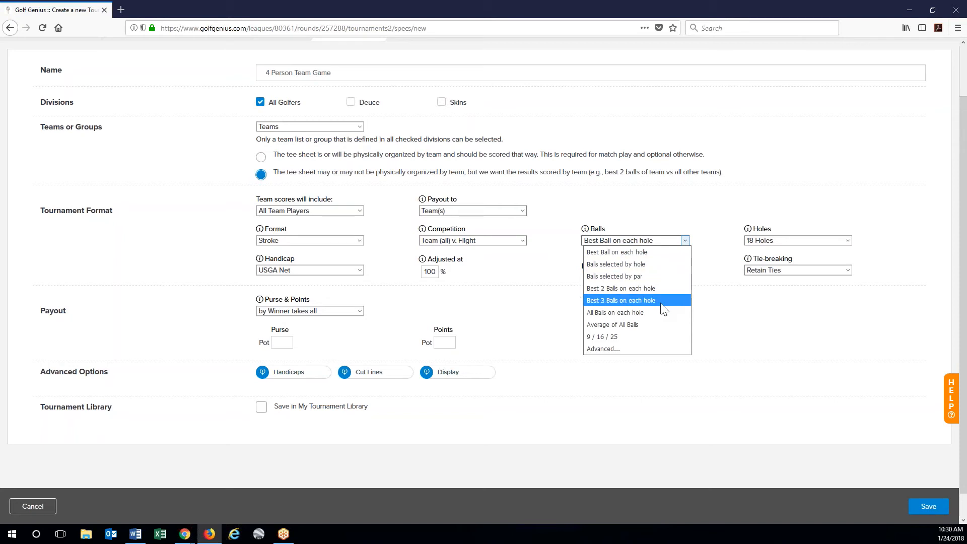
pyautogui.click(615, 349)
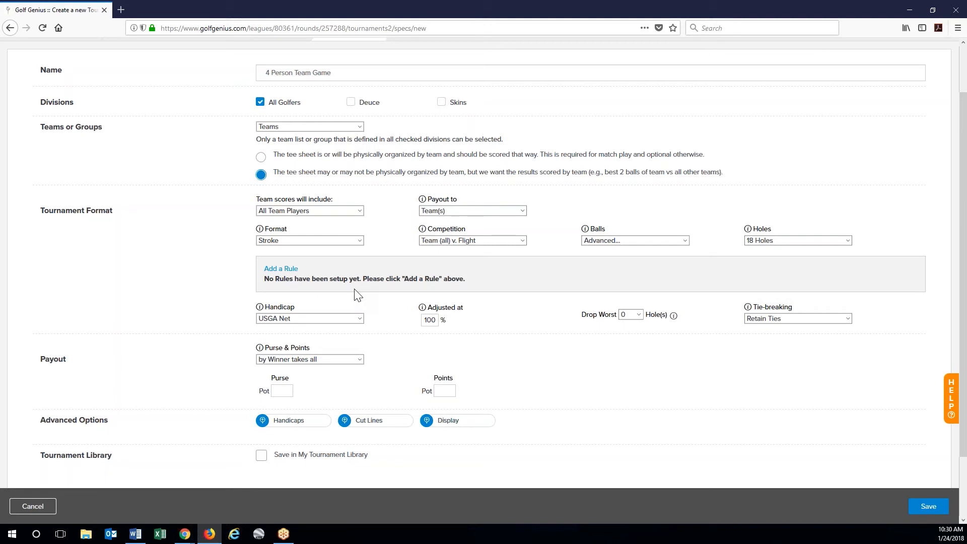
# - Add a rule for holes 1, 3, 5, 7, 9 counting 2nd Best Gross and Best Net, Birdies or better bonus
pyautogui.click(283, 271)
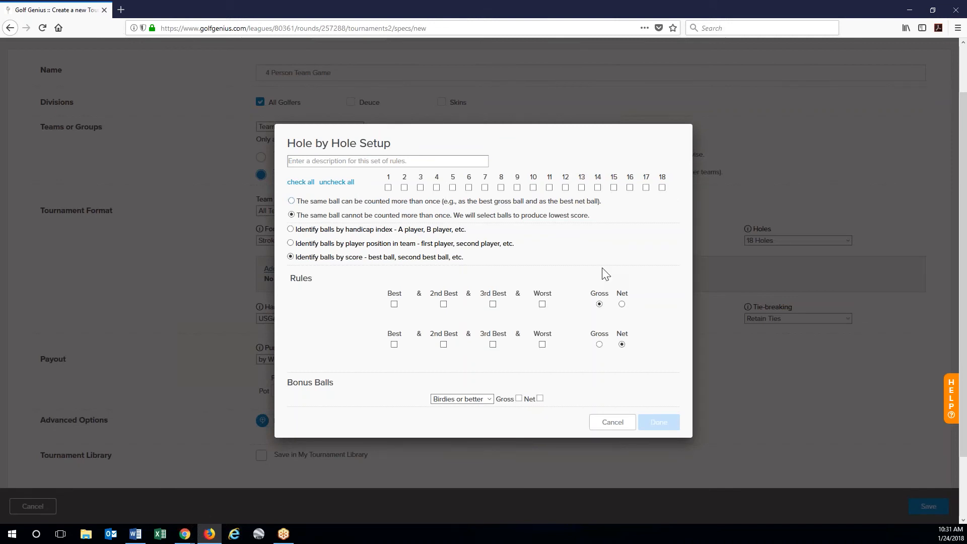
pyautogui.click(388, 187)
pyautogui.click(420, 187)
pyautogui.click(517, 188)
pyautogui.click(394, 305)
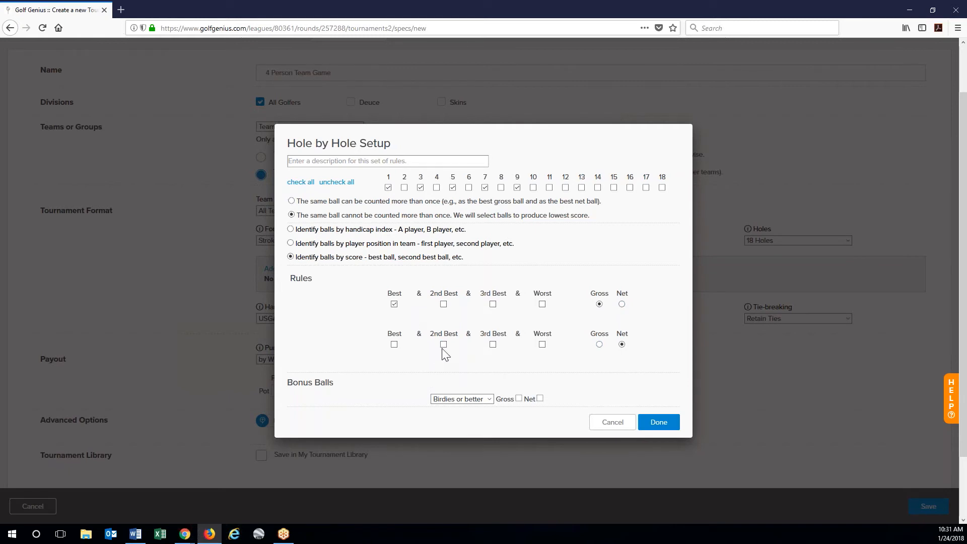
pyautogui.click(395, 345)
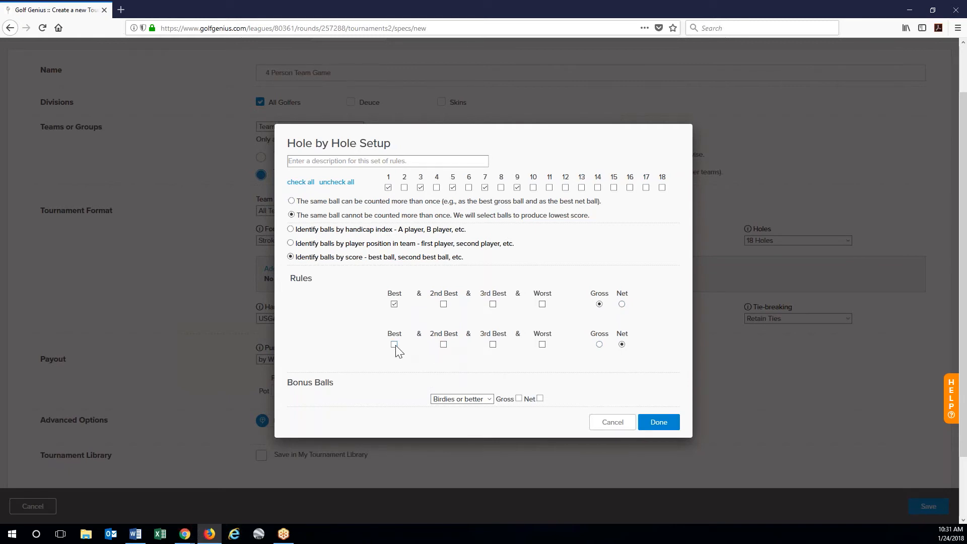
pyautogui.click(443, 304)
pyautogui.click(394, 305)
pyautogui.click(476, 400)
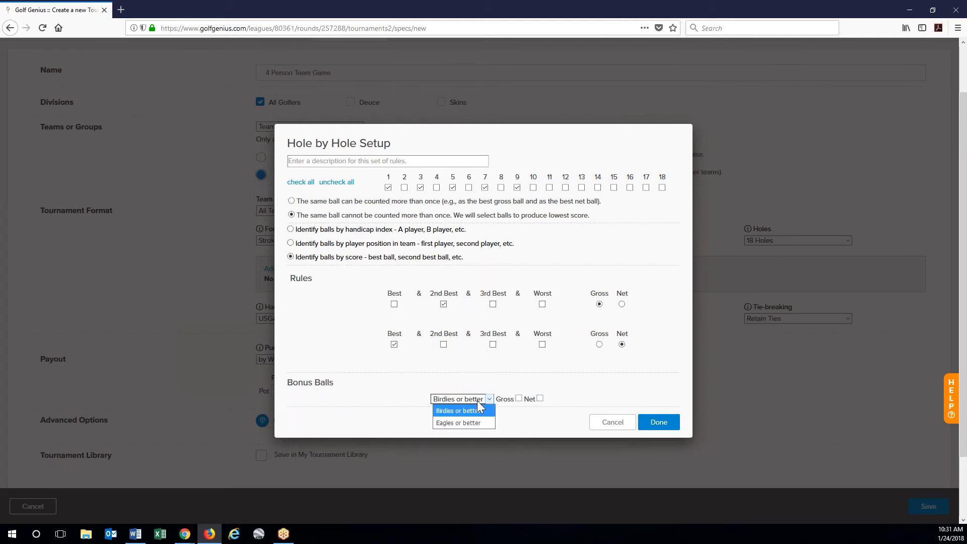
pyautogui.click(477, 402)
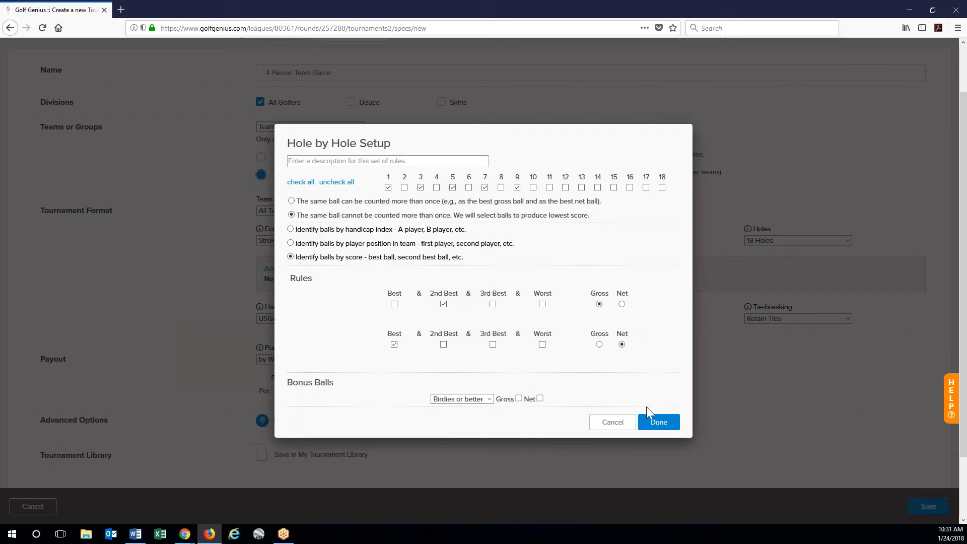
pyautogui.click(665, 424)
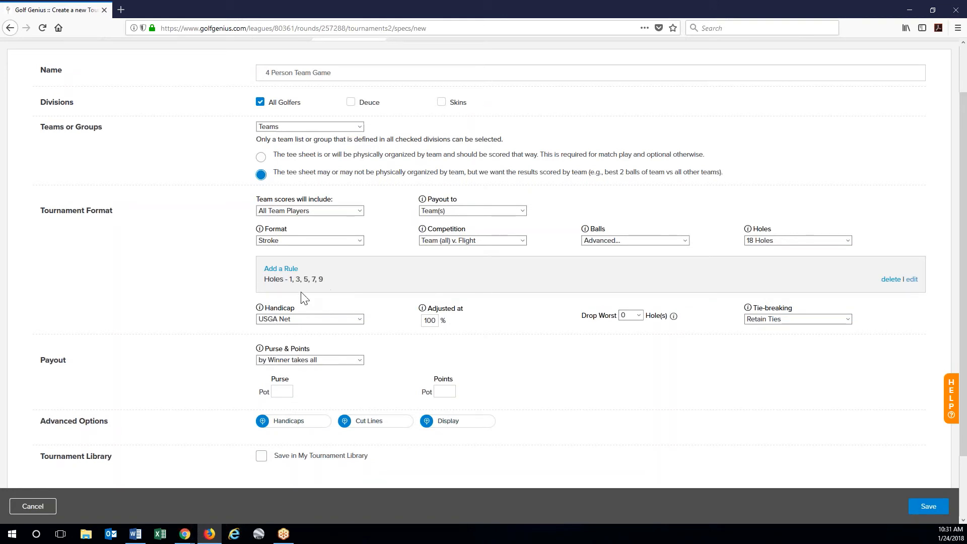
# - Add a rule for holes 2, 4, 6, 8 counting the best and second-best net balls
pyautogui.click(286, 270)
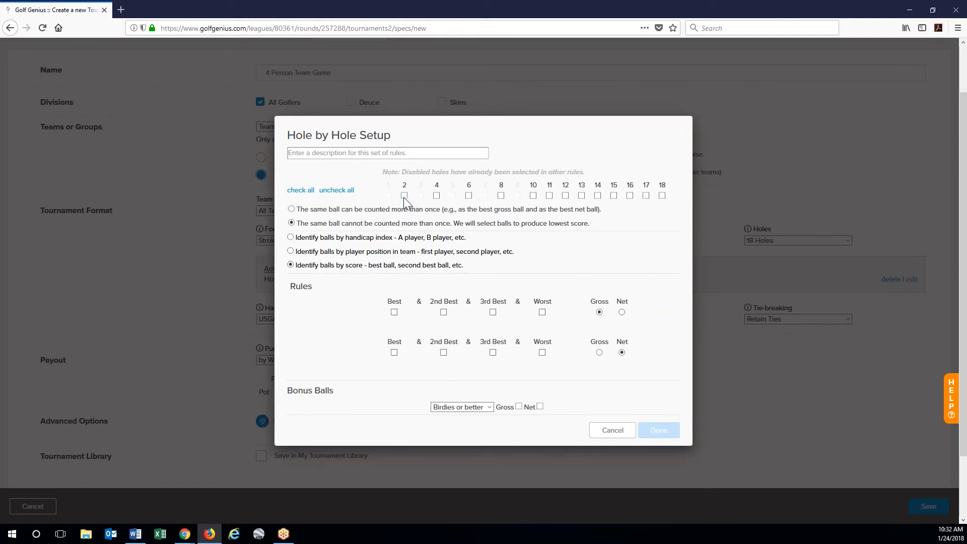
pyautogui.click(404, 196)
pyautogui.click(436, 196)
pyautogui.click(468, 196)
pyautogui.click(501, 195)
pyautogui.click(394, 352)
pyautogui.click(443, 352)
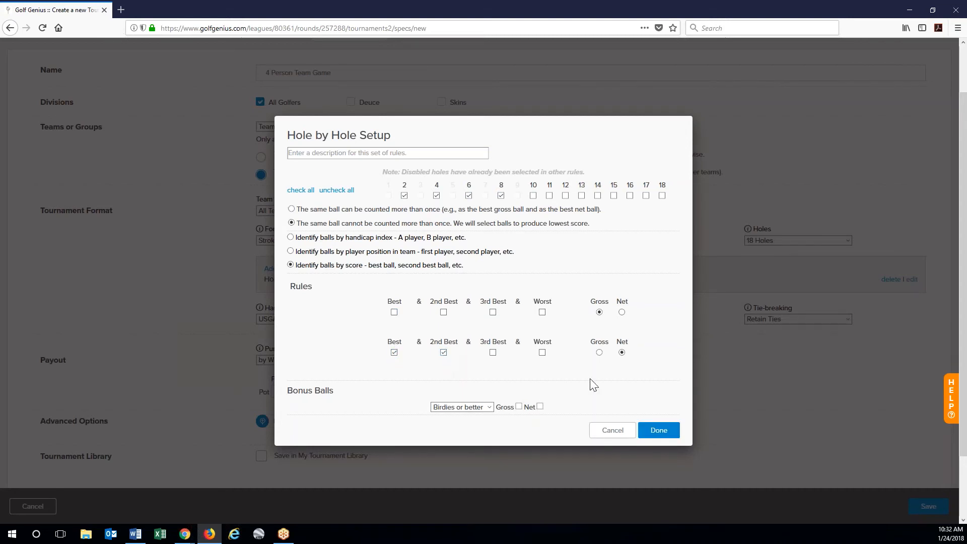
pyautogui.click(659, 431)
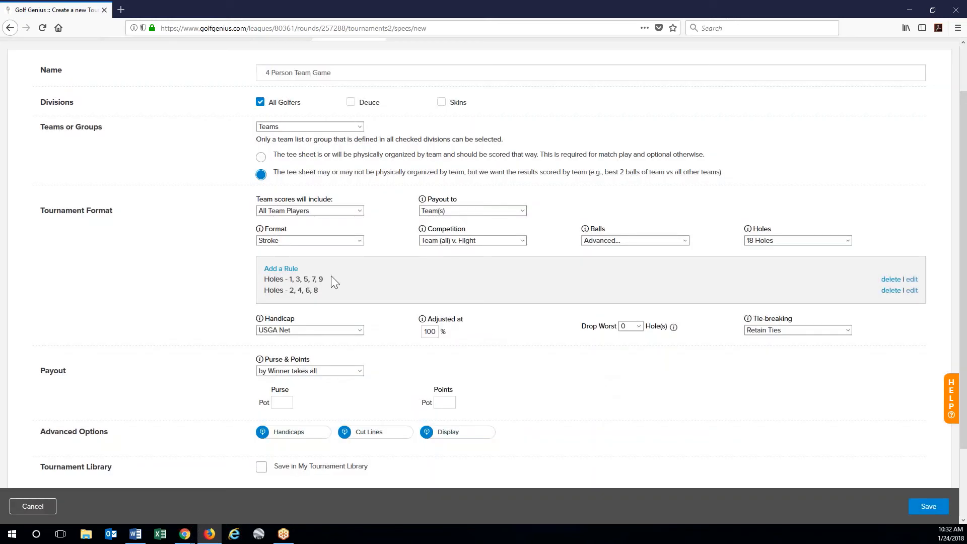
# - Add a rule for holes 10, 12, 14, 16, 18 counting the worst gross ball
pyautogui.click(287, 270)
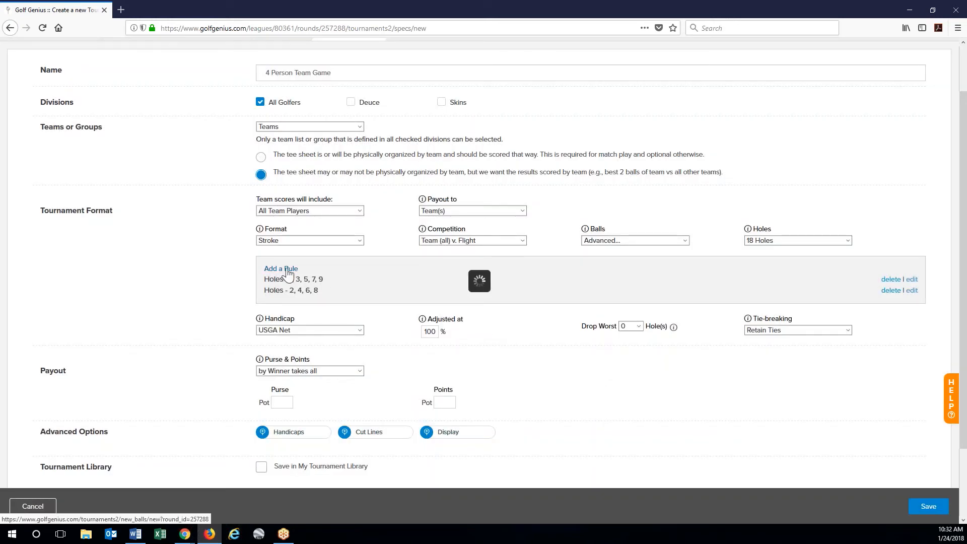
pyautogui.click(533, 195)
pyautogui.click(565, 195)
pyautogui.click(596, 196)
pyautogui.click(630, 196)
pyautogui.click(662, 195)
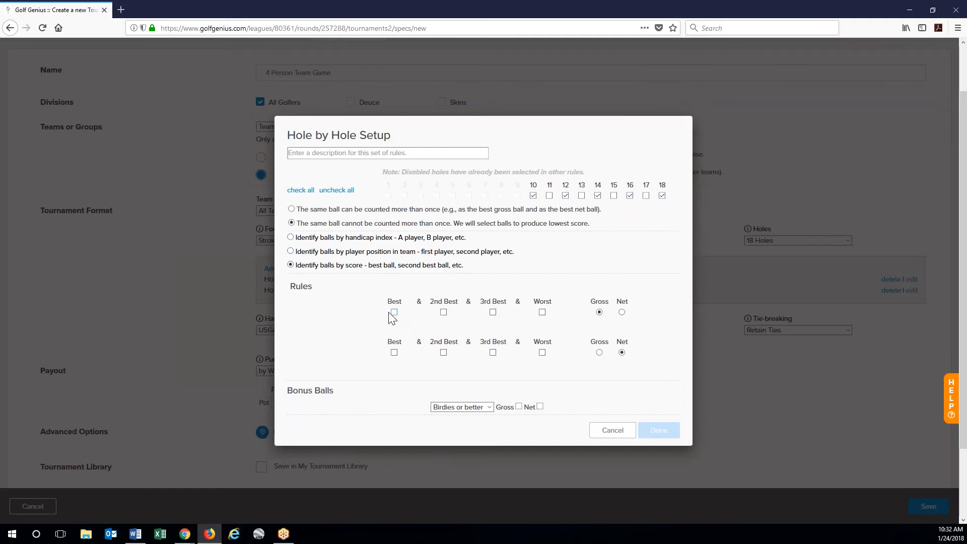
pyautogui.click(542, 312)
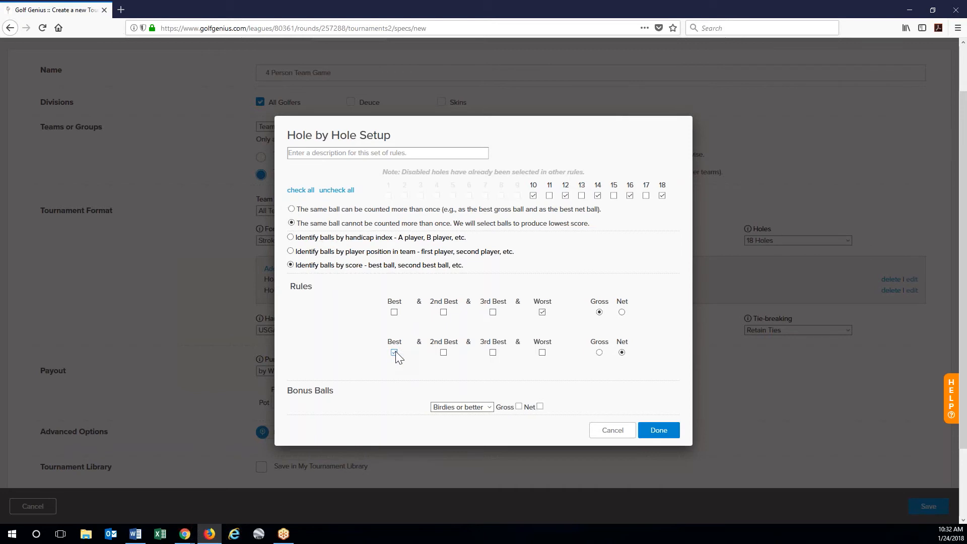
pyautogui.click(648, 432)
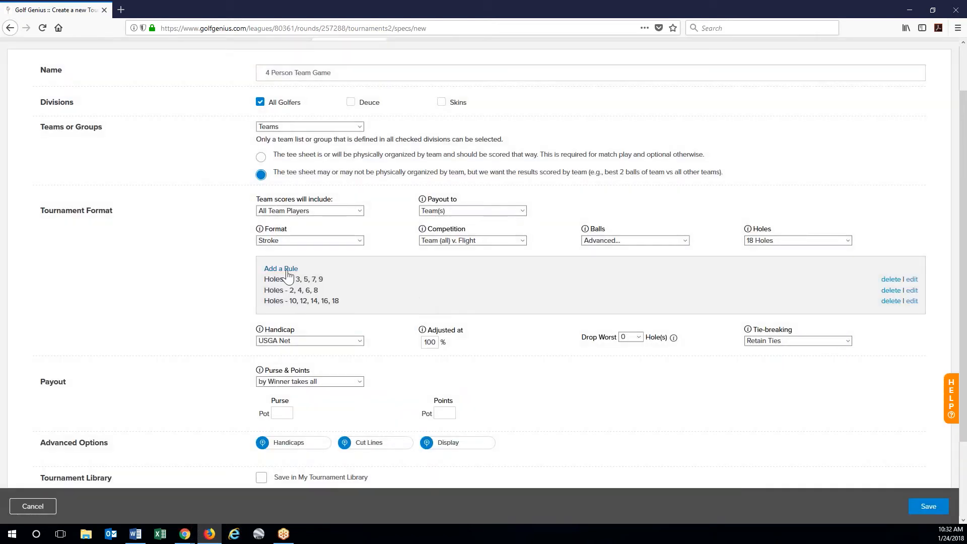
# - Add a rule for holes 11, 13, 15, 17 counting the best gross and best net ball
pyautogui.click(287, 270)
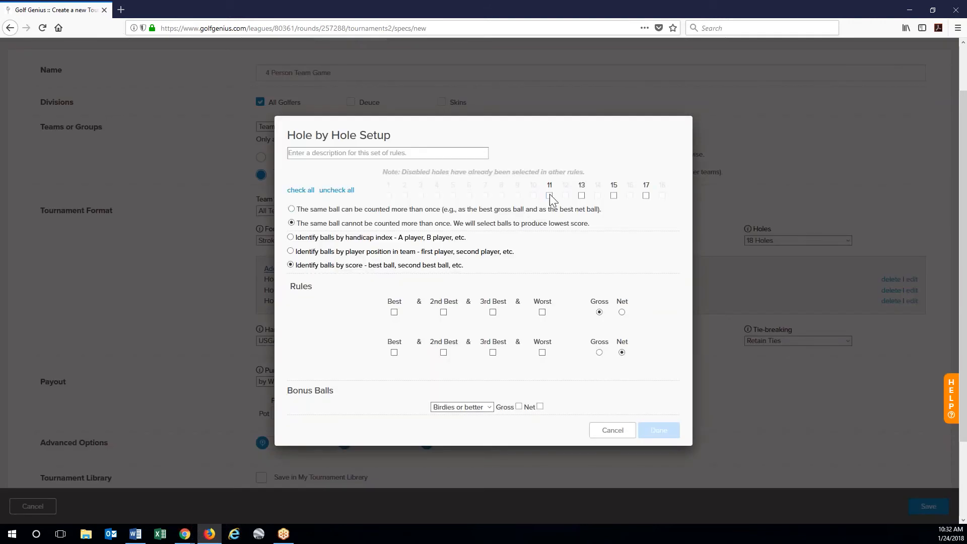
pyautogui.click(613, 195)
pyautogui.click(394, 311)
pyautogui.click(394, 352)
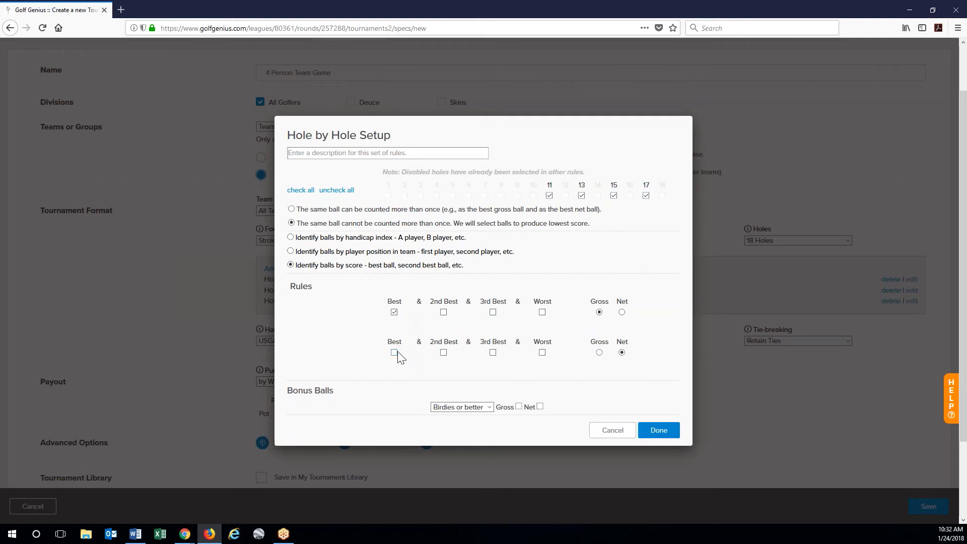
pyautogui.click(664, 438)
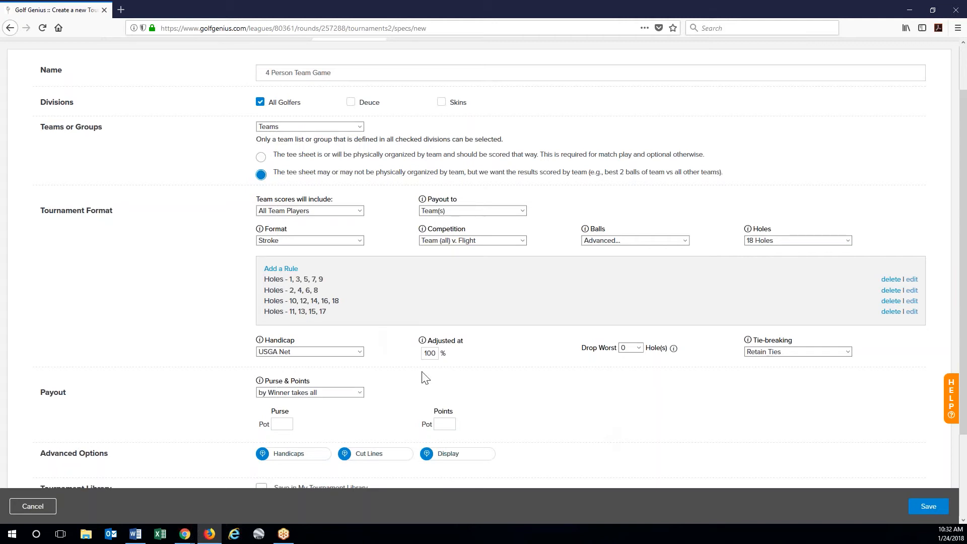
# - Keep 18 holes and USGA Net handicaps, changing the handicap adjustment from 100 to 90%
pyautogui.click(788, 241)
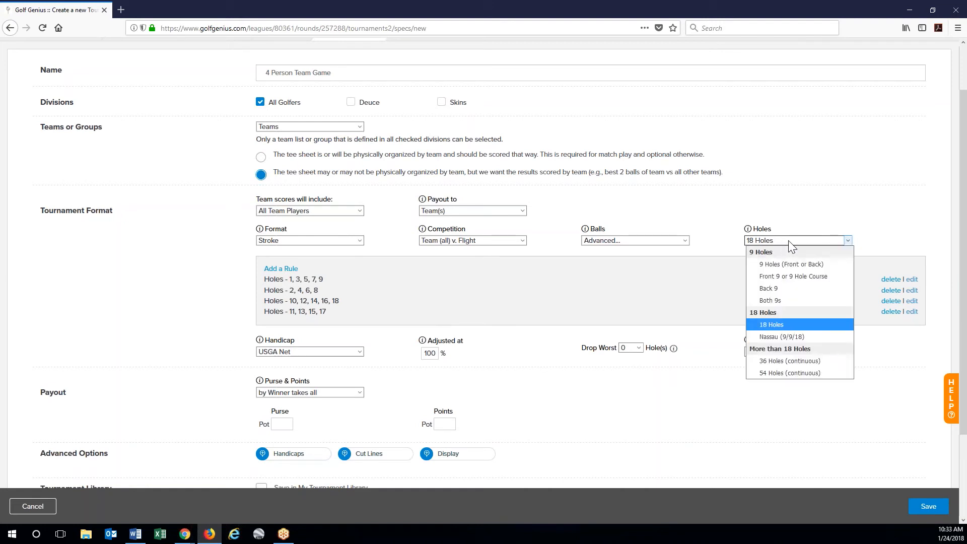
pyautogui.click(788, 241)
pyautogui.scroll(-2, 557, 371)
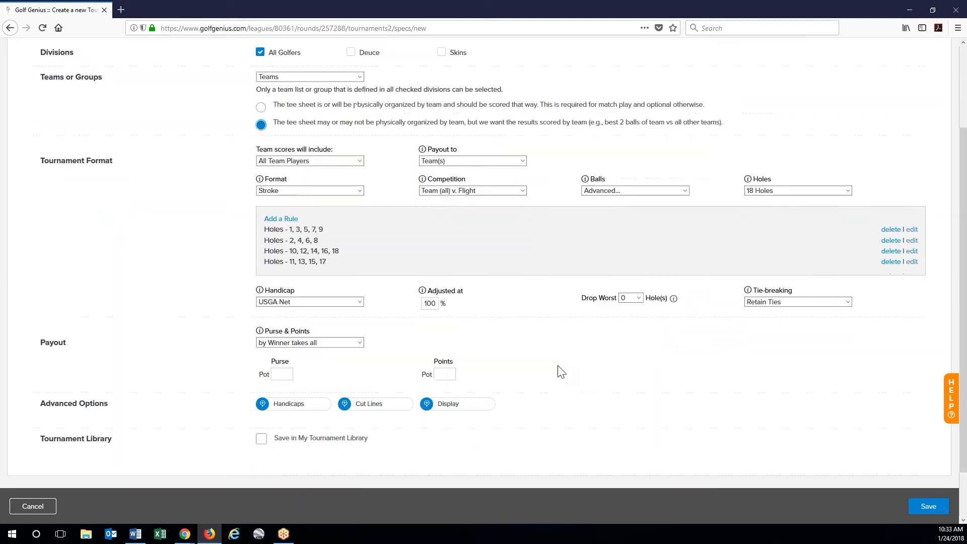
pyautogui.click(359, 296)
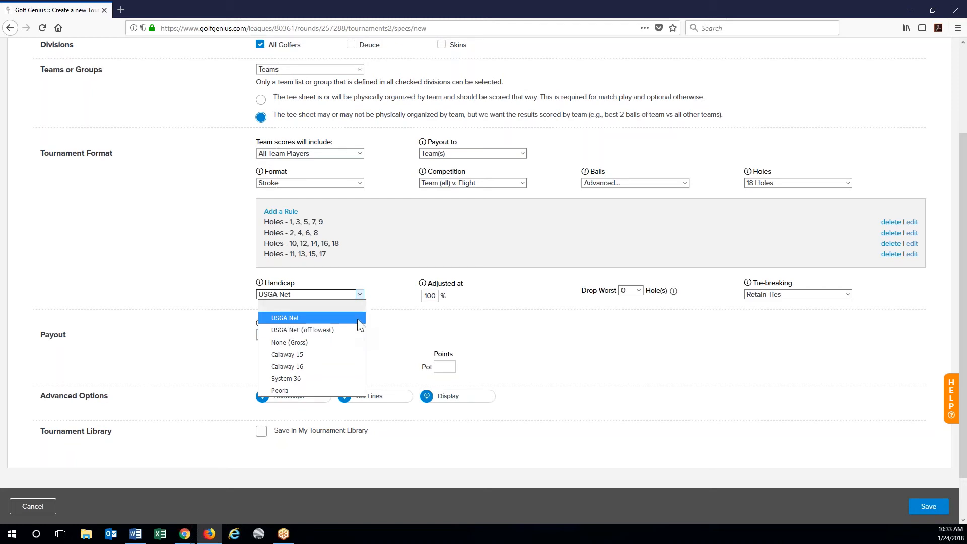
pyautogui.click(358, 318)
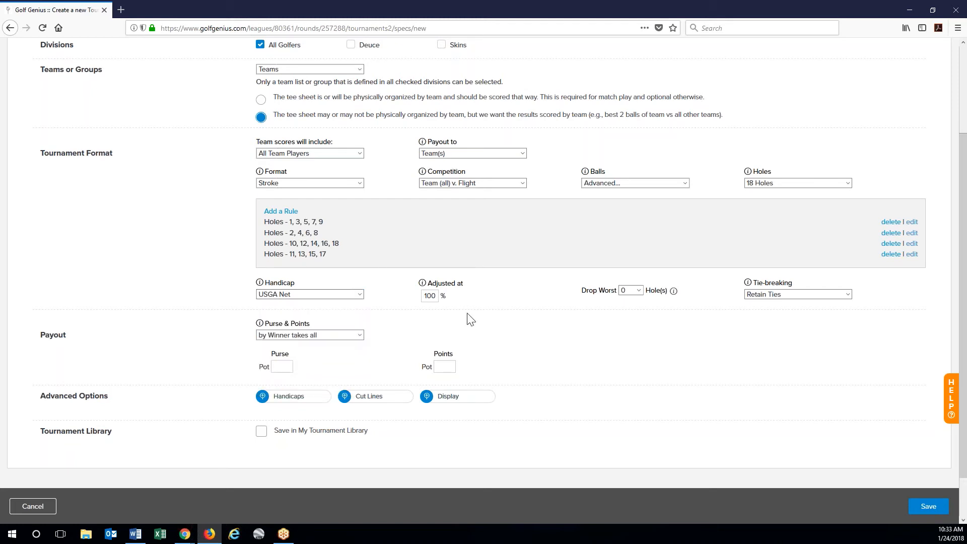
pyautogui.doubleClick(435, 297)
pyautogui.write('90')
pyautogui.click(553, 328)
pyautogui.scroll(-2, 599, 353)
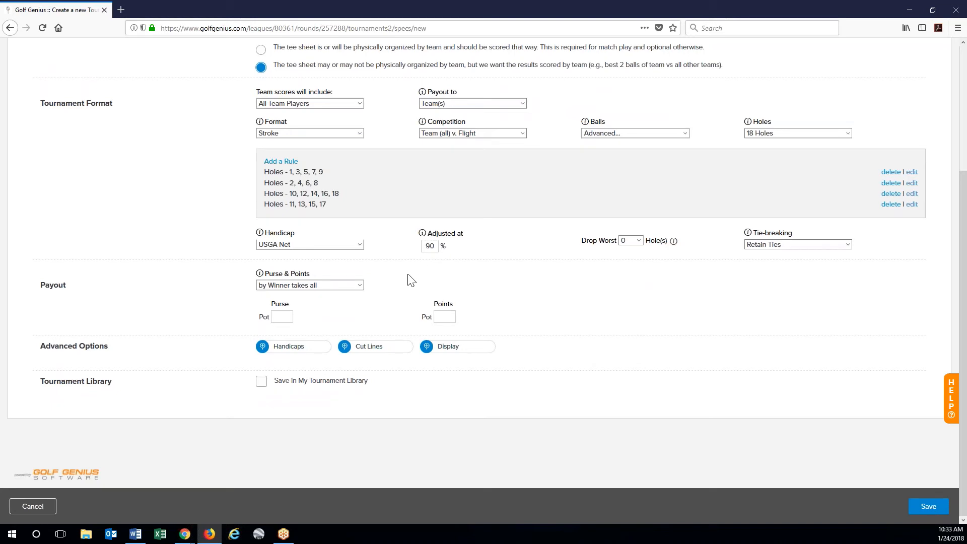
# - Review the Advanced handicap options without changes, then save the 4 Person Team Game
pyautogui.click(293, 356)
pyautogui.scroll(-2, 648, 382)
pyautogui.scroll(2, 647, 382)
pyautogui.scroll(-2, 832, 404)
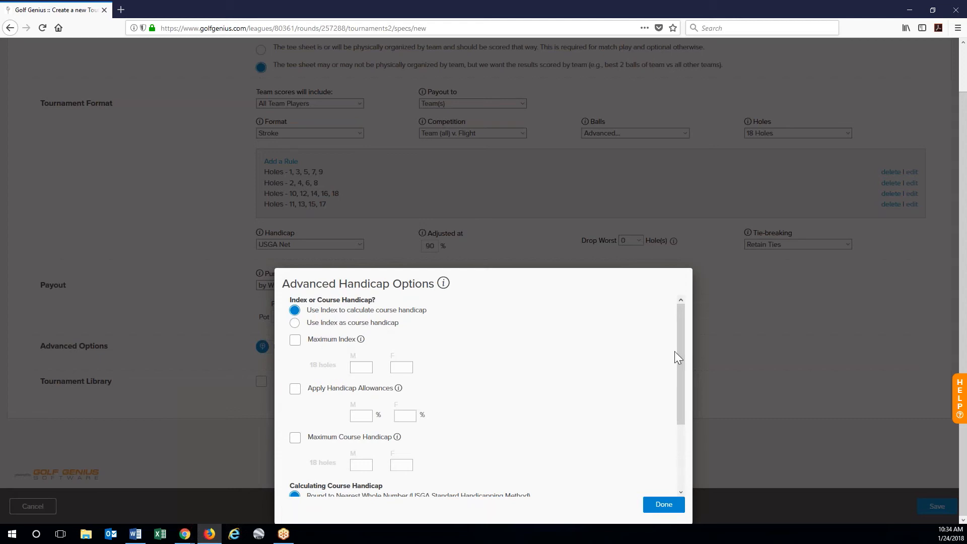
pyautogui.moveTo(681, 369); pyautogui.dragTo(678, 411)
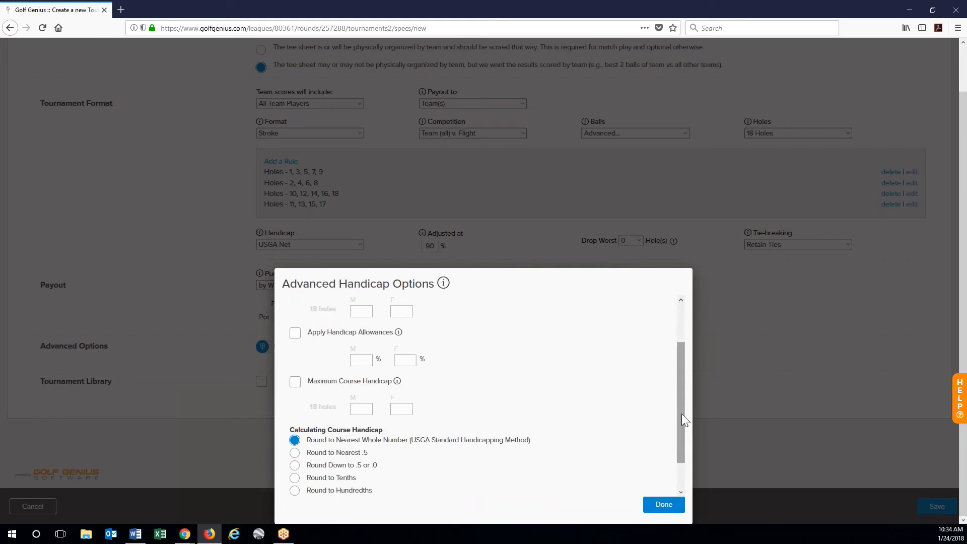
pyautogui.moveTo(681, 413); pyautogui.dragTo(676, 461)
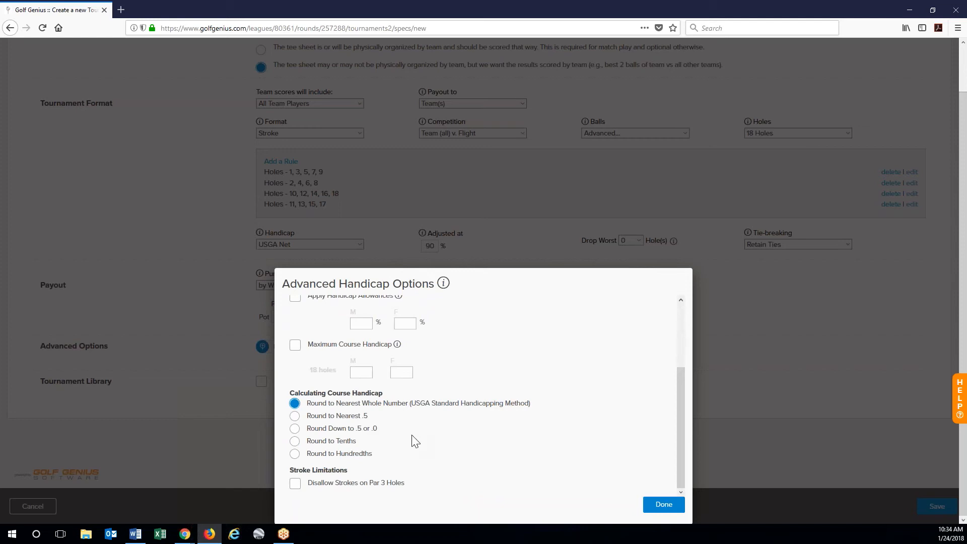
pyautogui.scroll(2, 410, 440)
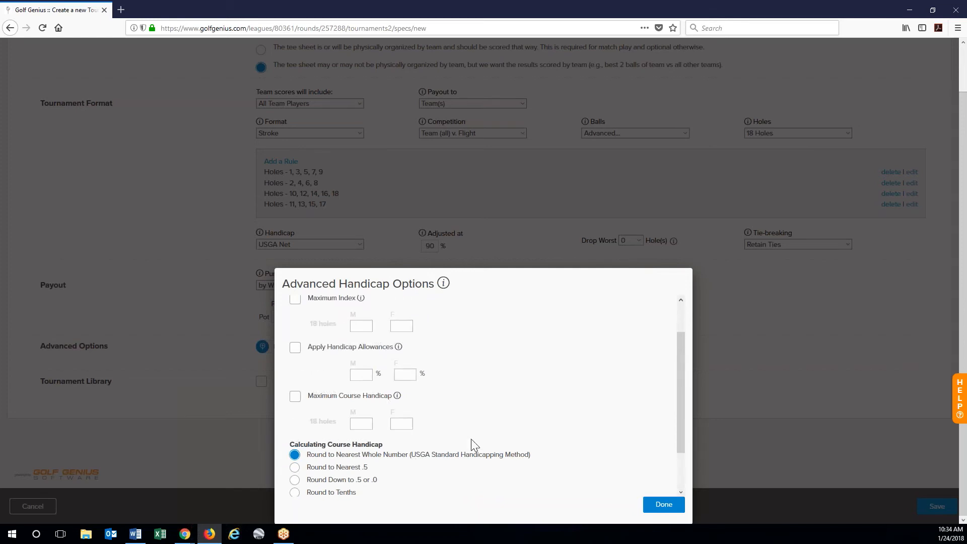
pyautogui.scroll(1, 471, 441)
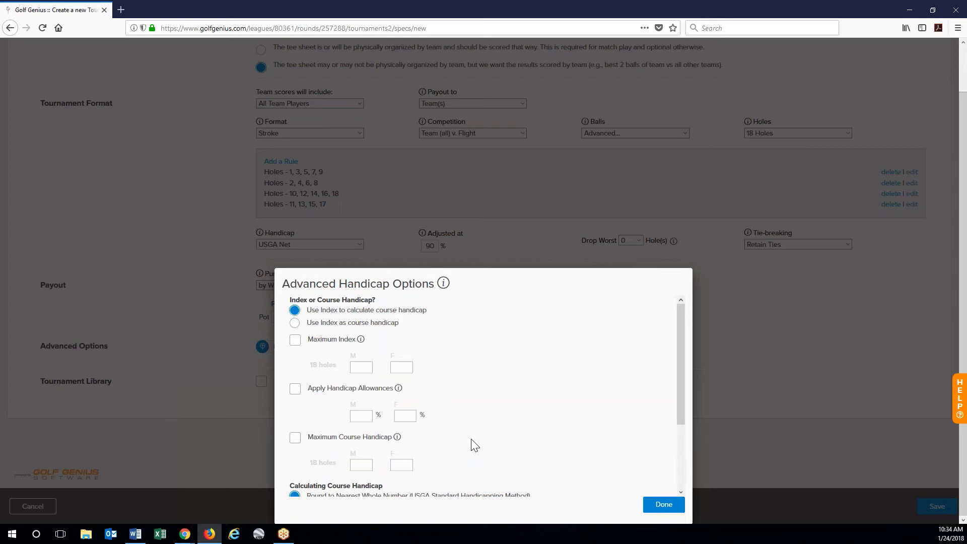
pyautogui.scroll(-2, 474, 446)
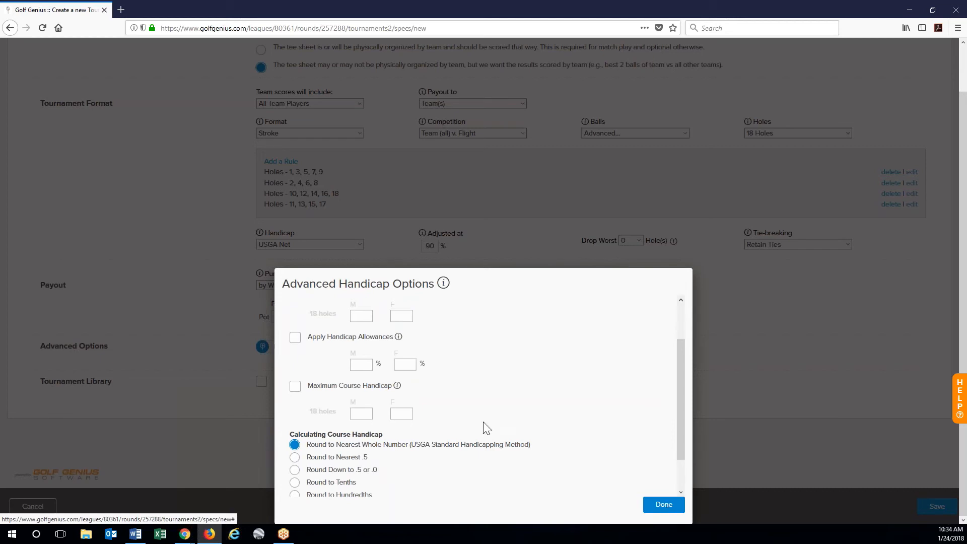
pyautogui.scroll(-2, 484, 422)
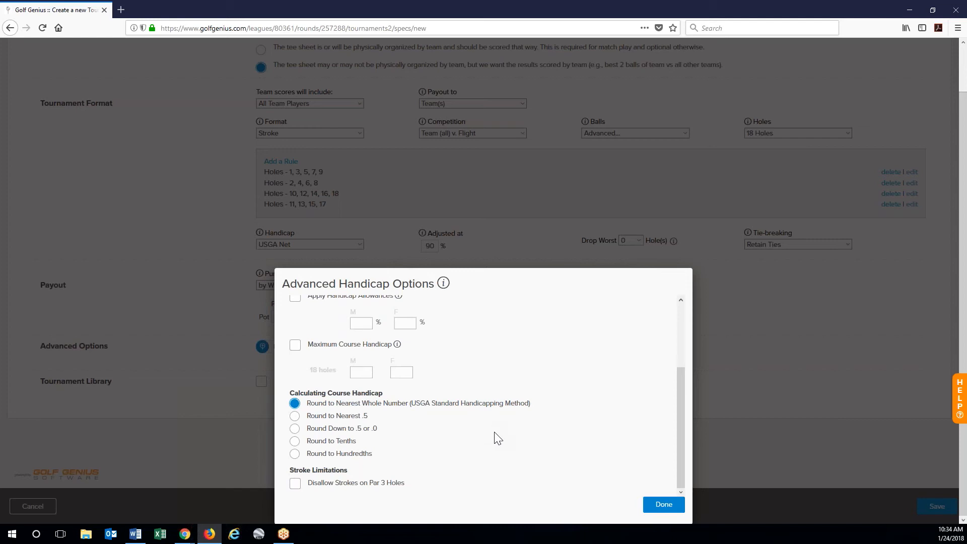
pyautogui.click(660, 506)
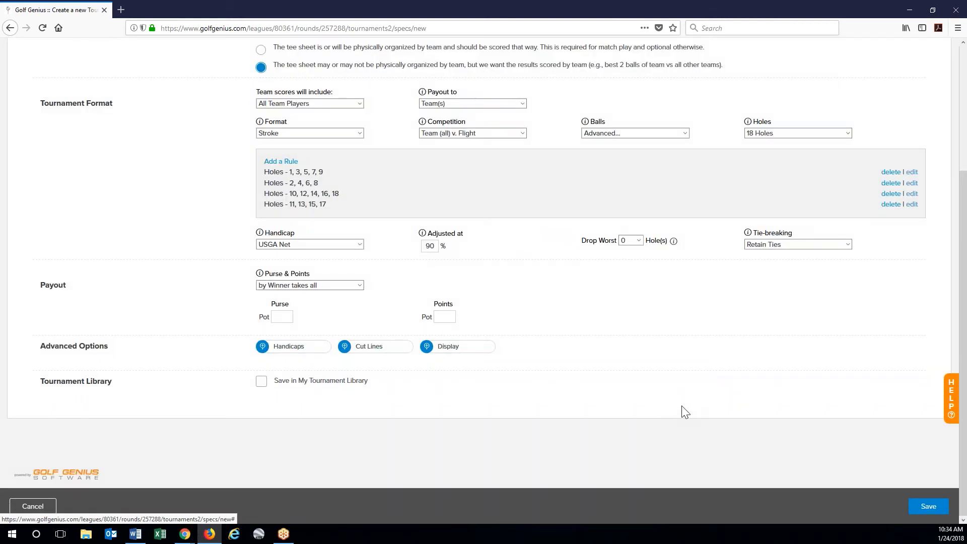
pyautogui.scroll(1, 685, 408)
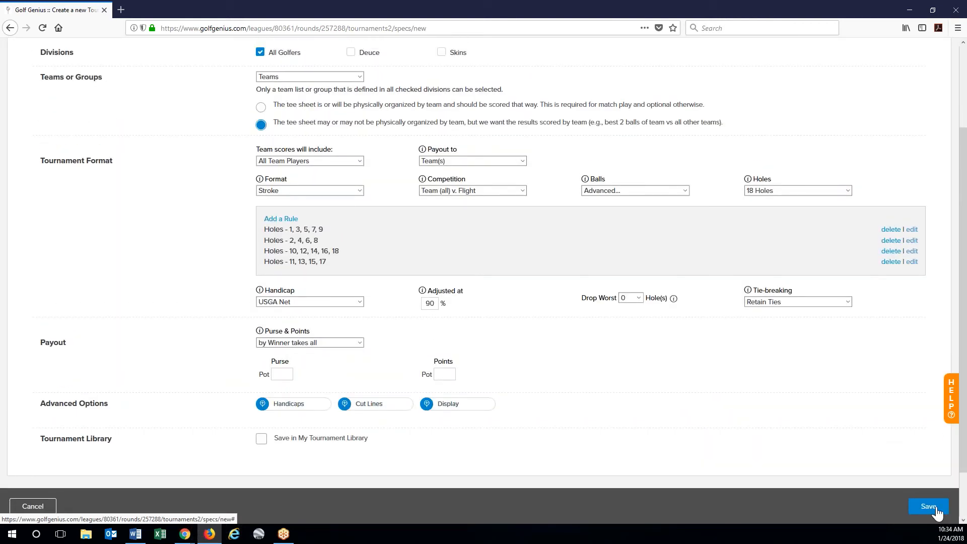
pyautogui.click(936, 512)
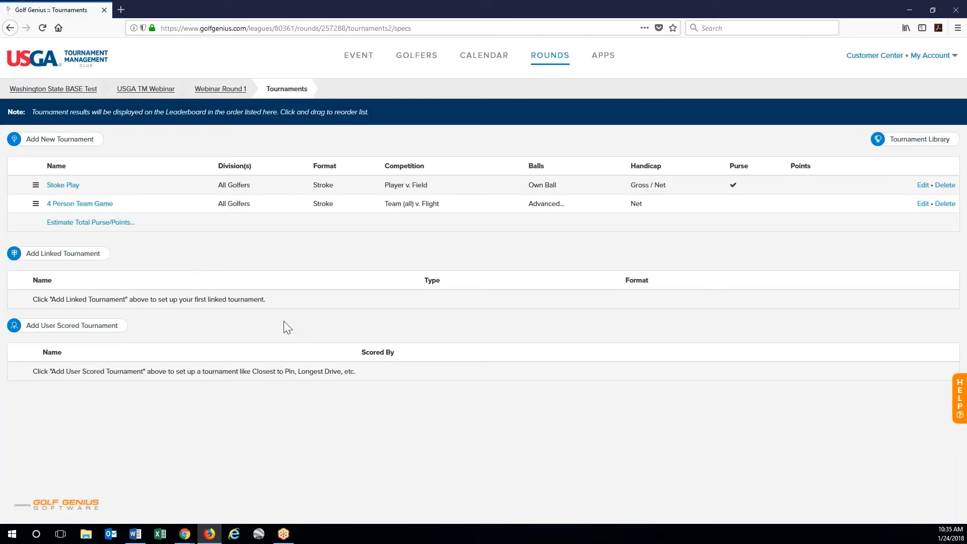
# - Add a new tournament named '2 Person Game' and keep Don't Use Teams
pyautogui.click(59, 143)
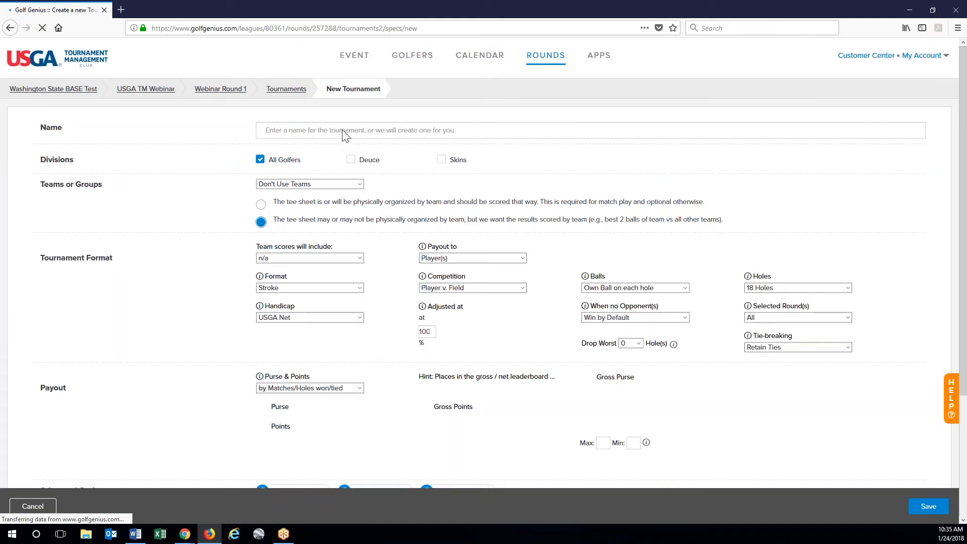
pyautogui.click(328, 129)
pyautogui.click(329, 130)
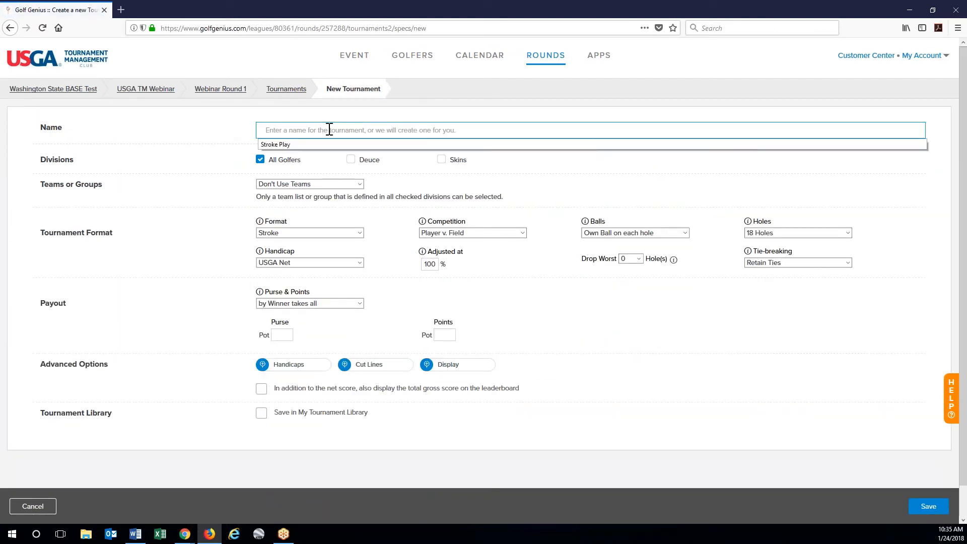
pyautogui.write('2 Per')
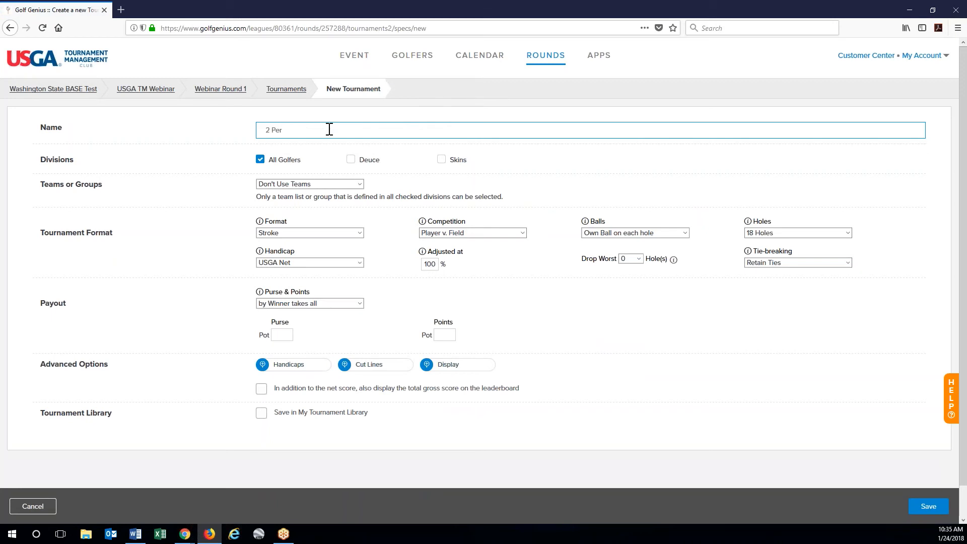
pyautogui.write('son Game')
pyautogui.click(329, 184)
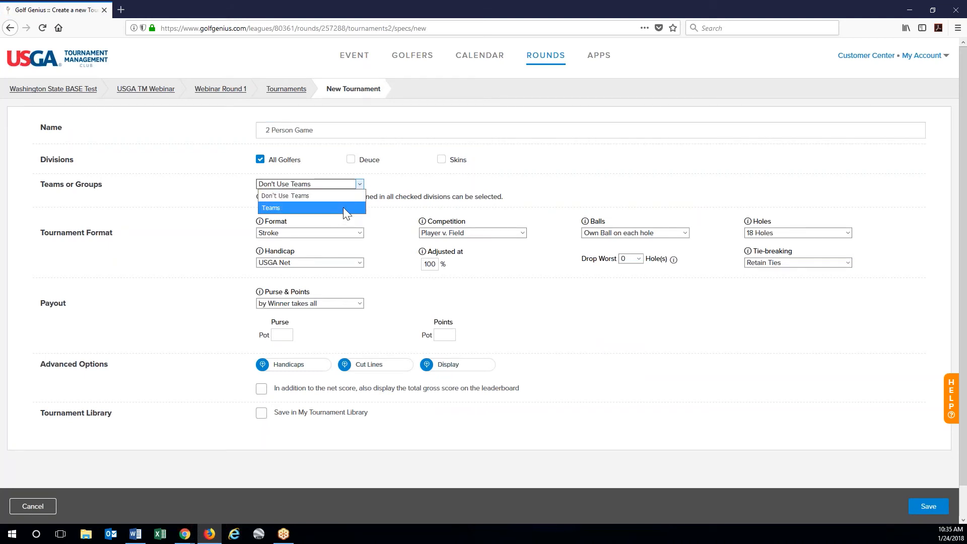
pyautogui.click(322, 196)
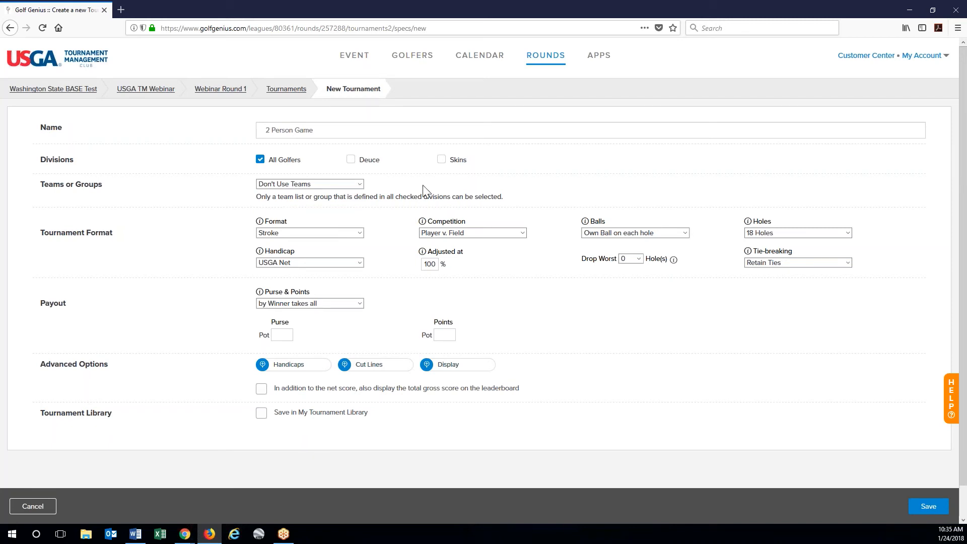
# - Set competition to Pair v. Field, balls to Average of Both Balls, and handicap adjustment to 90%
pyautogui.scroll(-1, 423, 190)
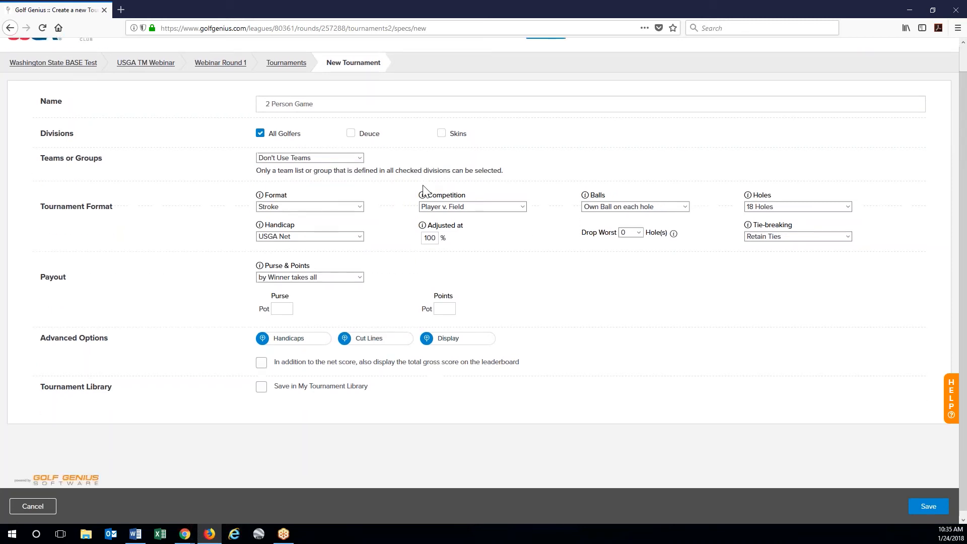
pyautogui.click(502, 204)
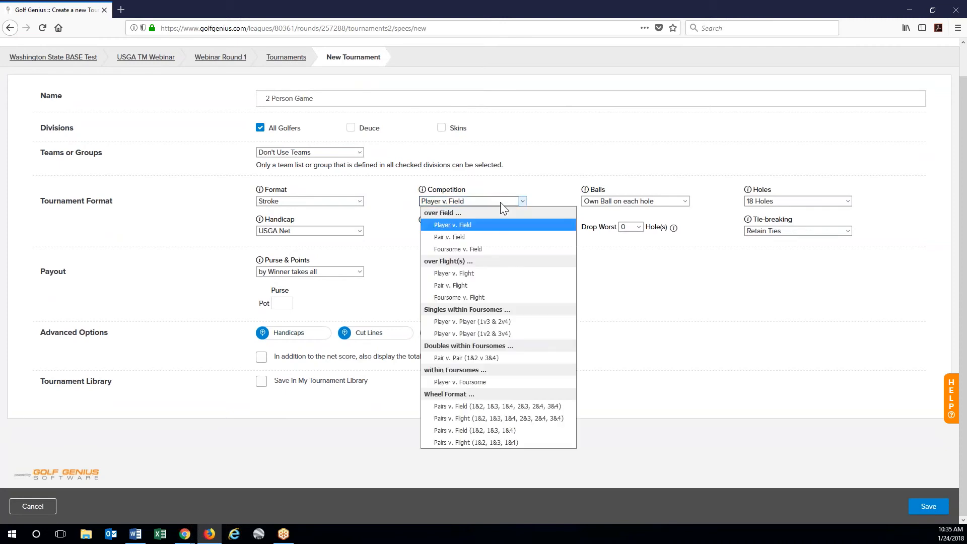
pyautogui.click(497, 237)
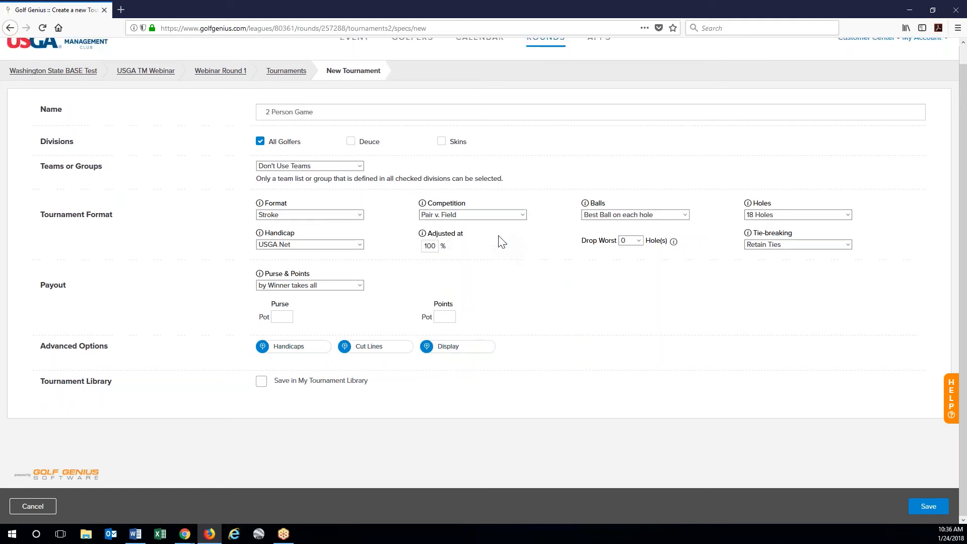
pyautogui.click(656, 216)
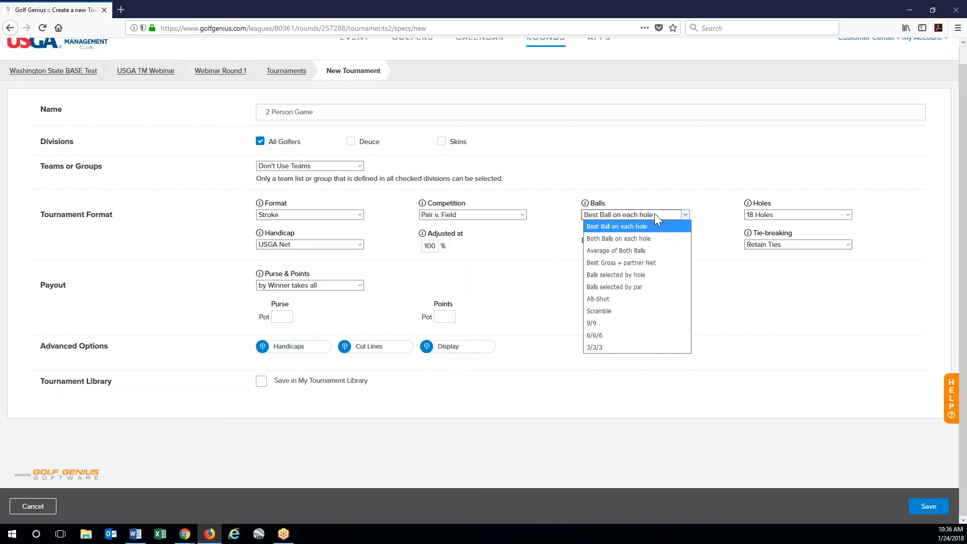
pyautogui.click(650, 259)
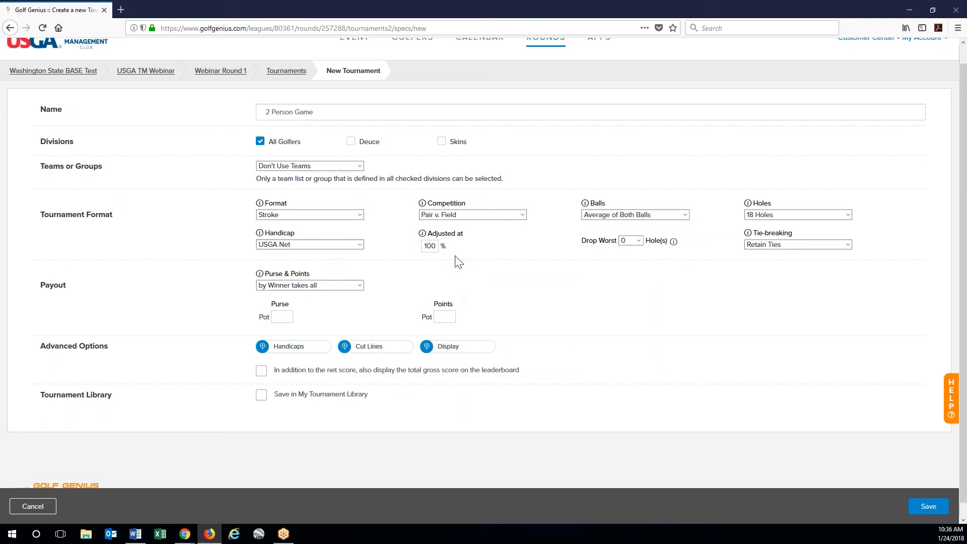
pyautogui.doubleClick(433, 247)
pyautogui.write('90')
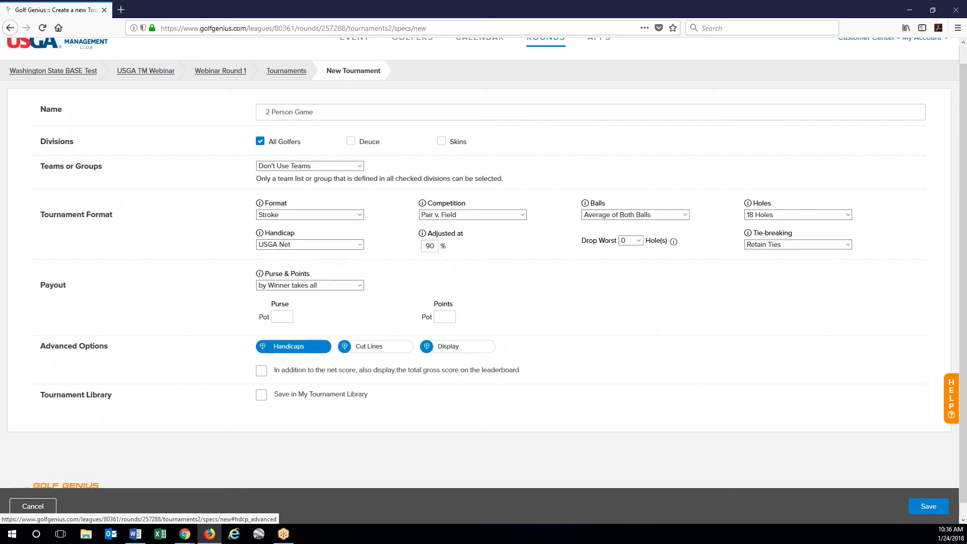
pyautogui.click(290, 347)
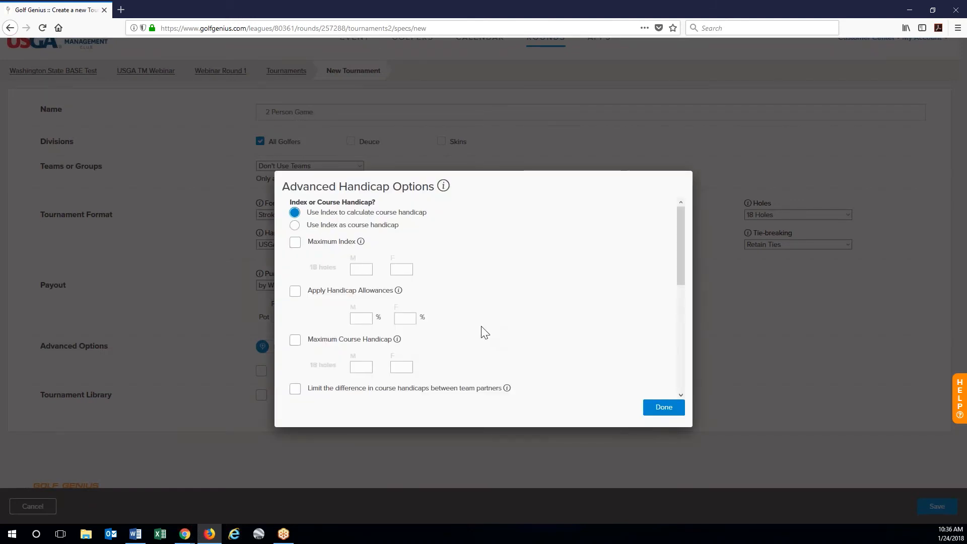
# - Limit the course-handicap difference between partners (extra 10% cut beyond 8 strokes) and save the 2 Person Game
pyautogui.scroll(-2, 483, 330)
pyautogui.scroll(-2, 353, 347)
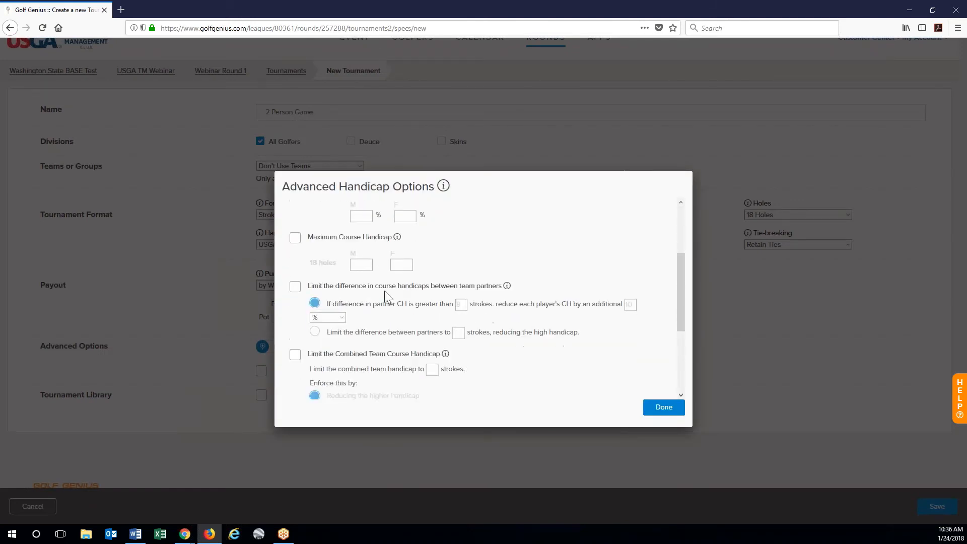
pyautogui.click(296, 287)
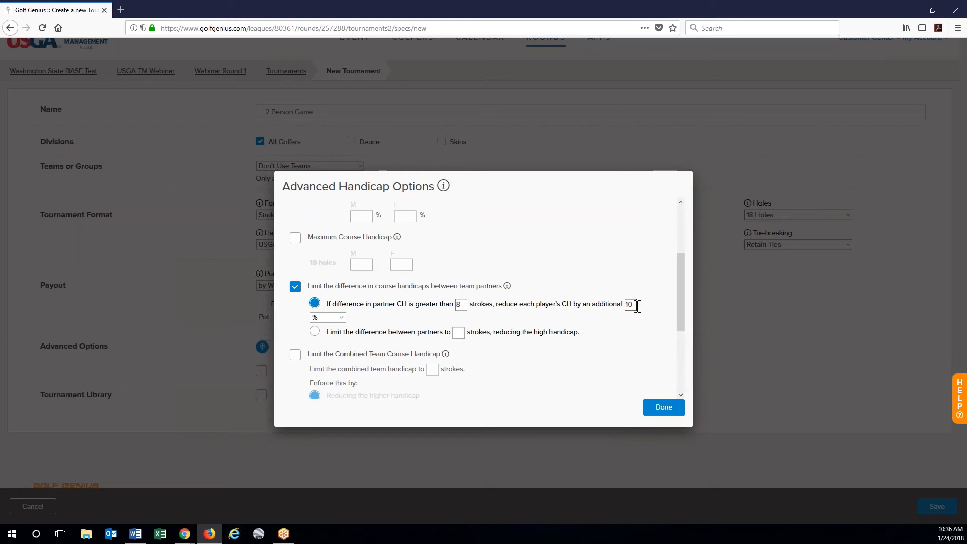
pyautogui.scroll(-2, 637, 309)
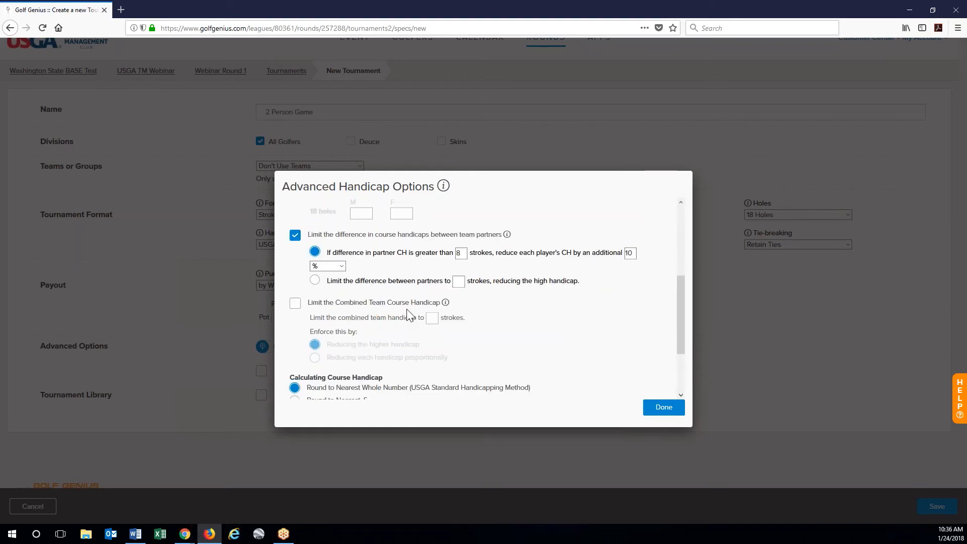
pyautogui.scroll(-1, 567, 337)
pyautogui.scroll(-3, 567, 336)
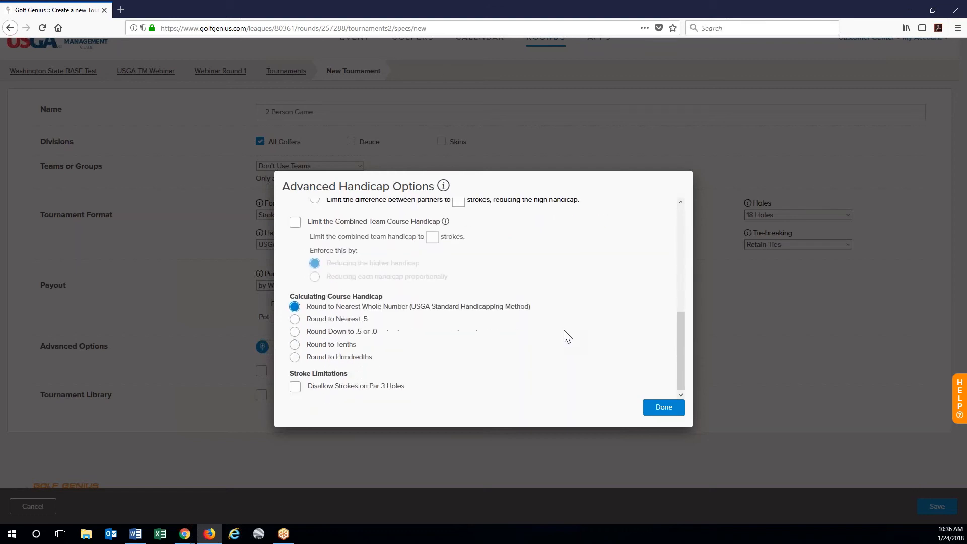
pyautogui.scroll(2, 567, 336)
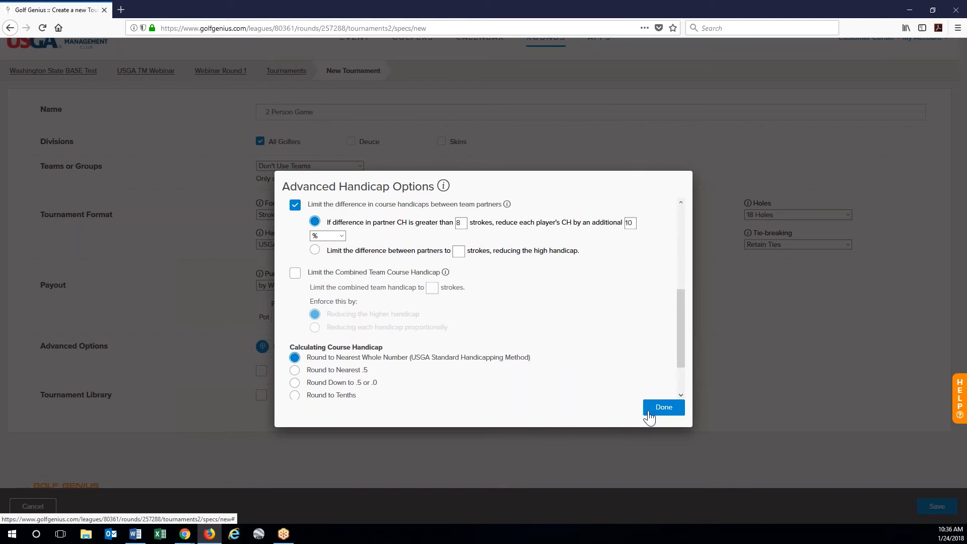
pyautogui.click(664, 407)
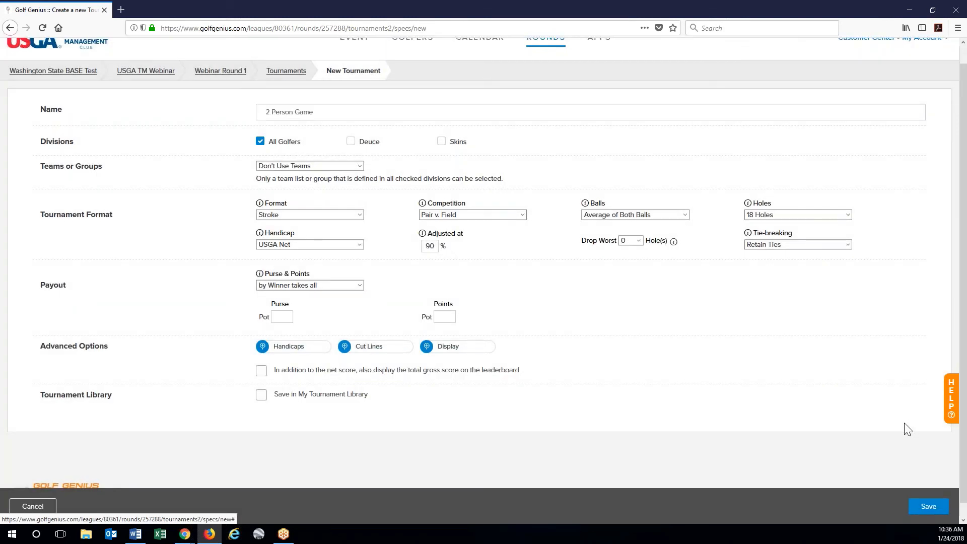
pyautogui.click(923, 511)
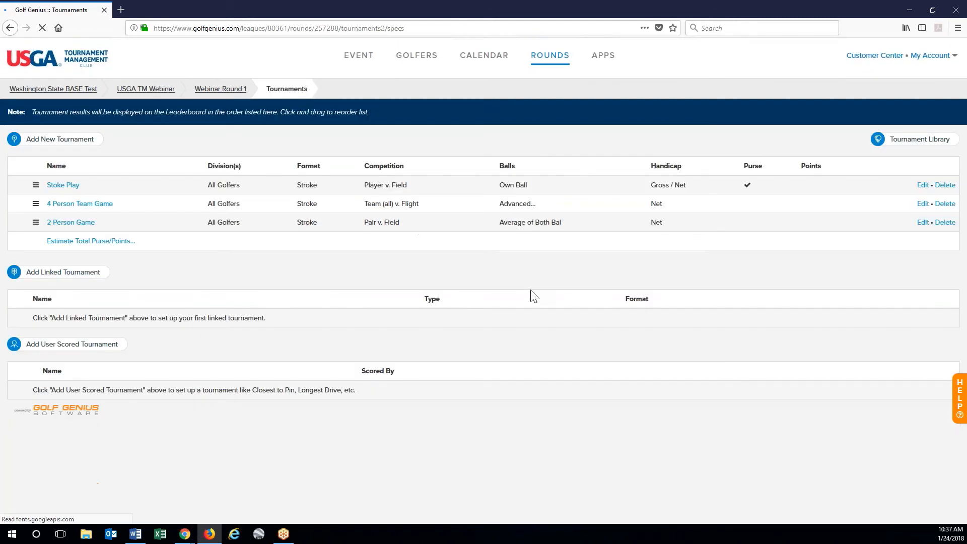
# - Add a 'Skins' tournament for the Skins division in Basic Skins format, no carry-over, any score wins
pyautogui.click(46, 139)
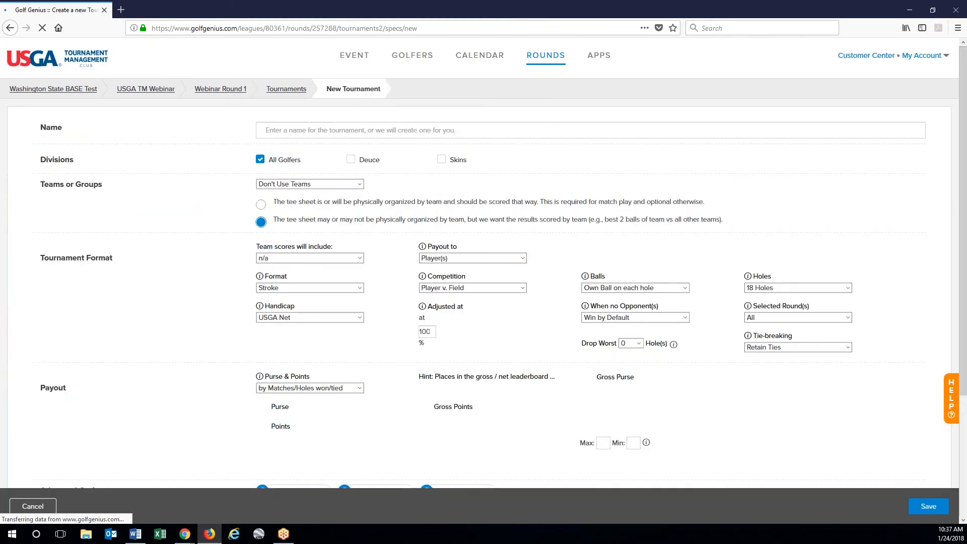
pyautogui.click(362, 132)
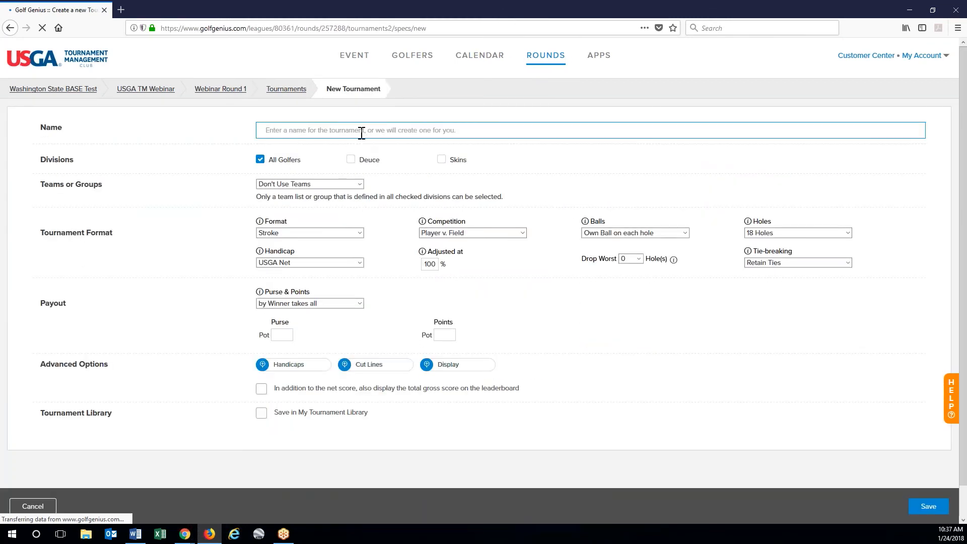
pyautogui.write('Skins')
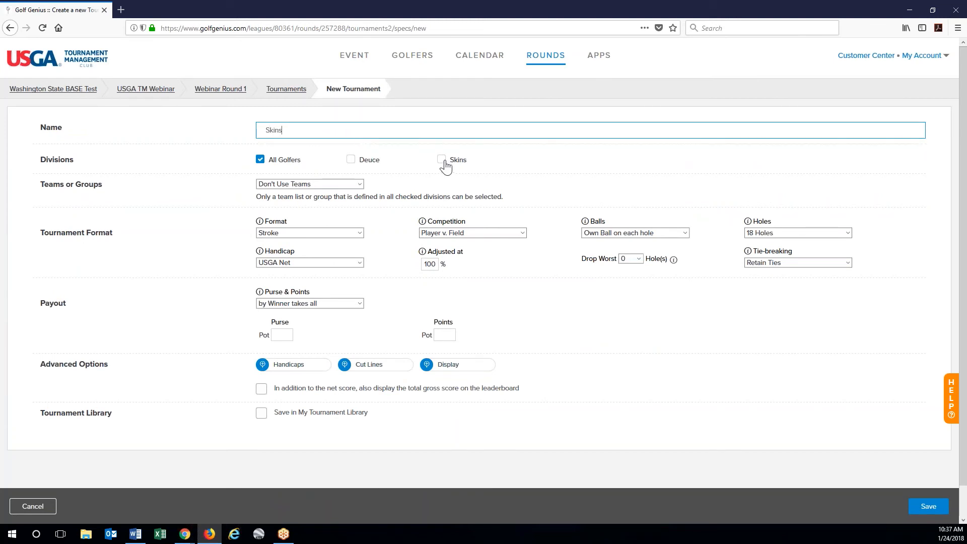
pyautogui.click(441, 159)
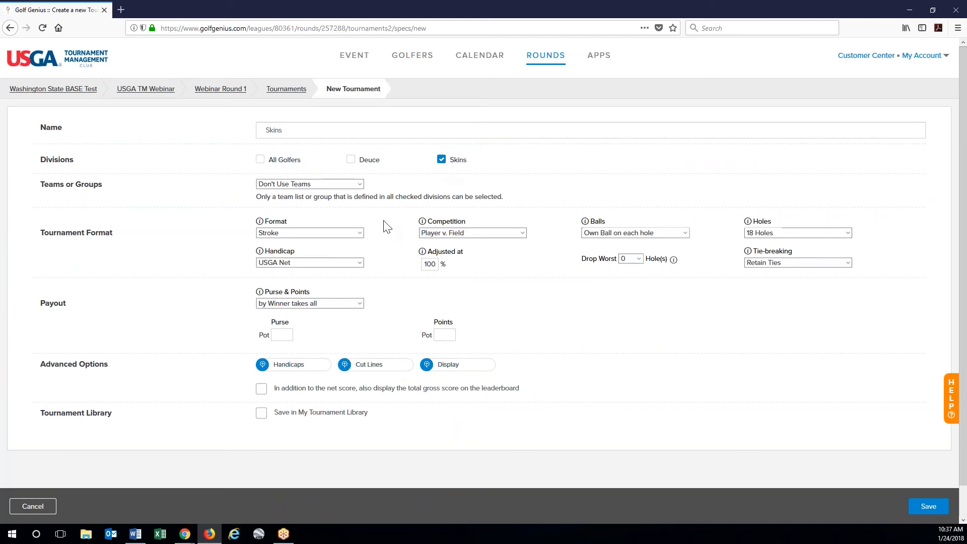
pyautogui.click(343, 234)
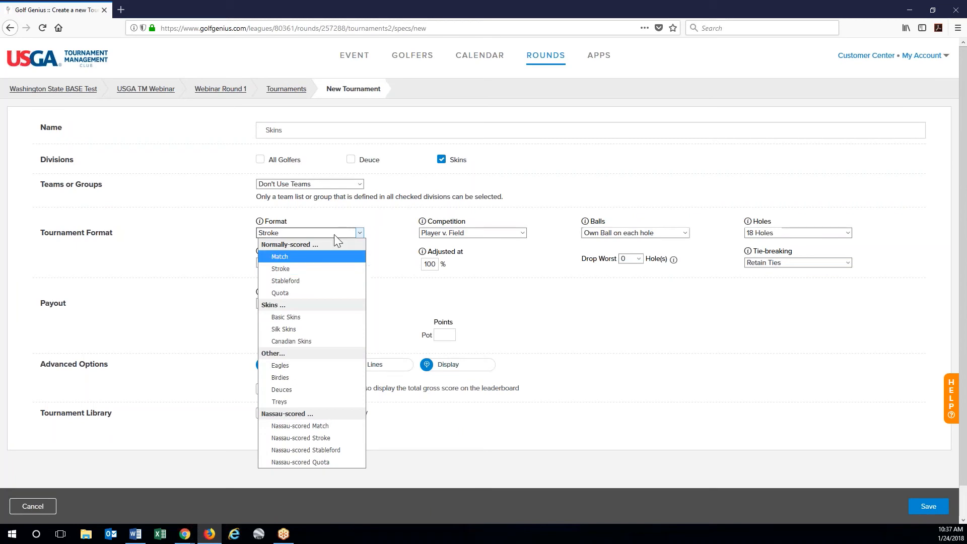
pyautogui.click(314, 317)
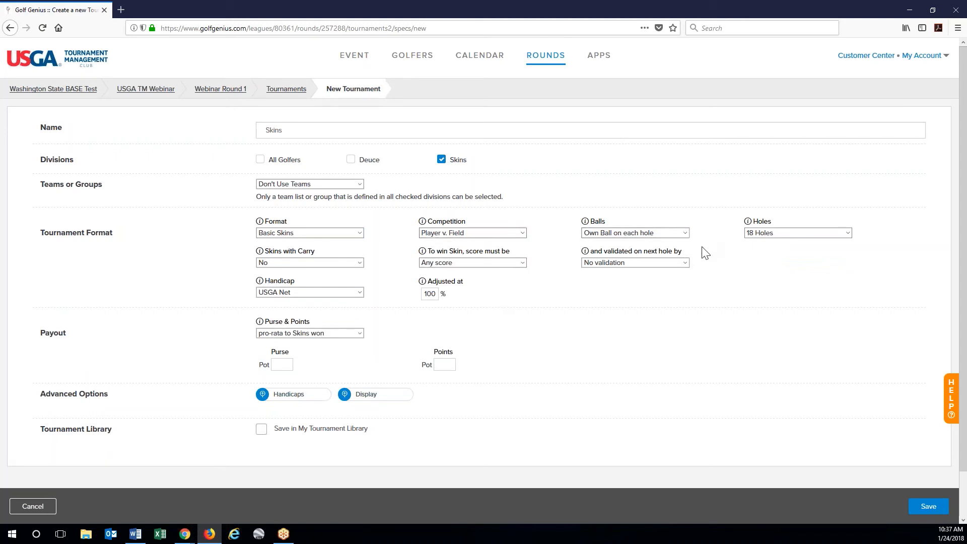
pyautogui.click(349, 265)
pyautogui.click(342, 276)
pyautogui.click(522, 268)
pyautogui.click(521, 266)
# - Set the Skins handicap adjustment to 80% and the purse pot to 200, then save
pyautogui.doubleClick(432, 294)
pyautogui.write('90')
pyautogui.doubleClick(431, 293)
pyautogui.write('80')
pyautogui.click(286, 365)
pyautogui.write('200')
pyautogui.click(417, 361)
pyautogui.click(930, 507)
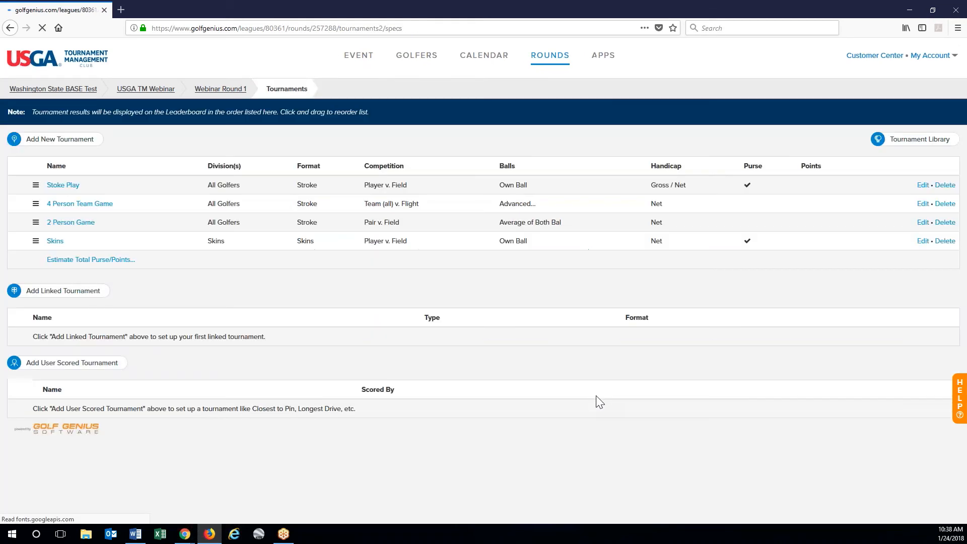
# - Add a tournament named Deuce for the Deuce division using the Deuces format
pyautogui.click(90, 149)
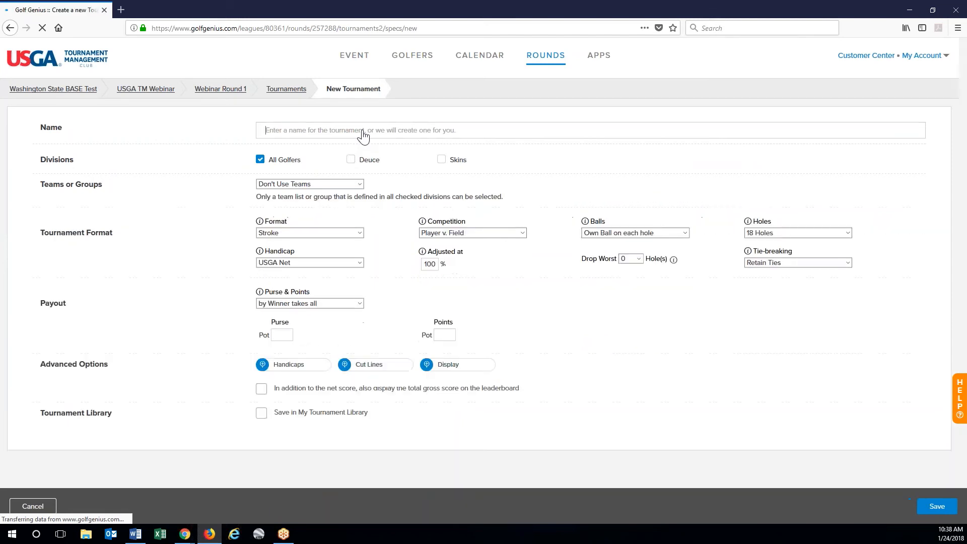
pyautogui.click(364, 131)
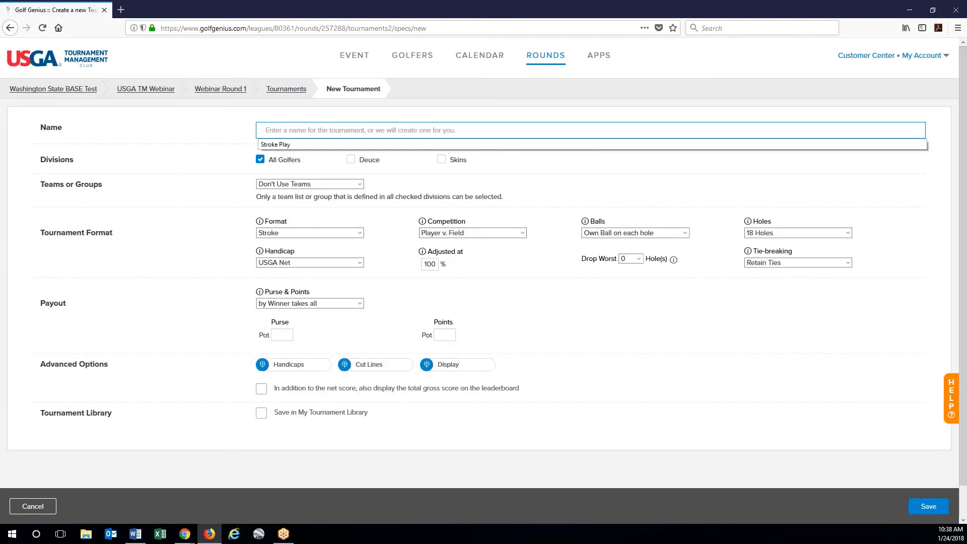
pyautogui.write('Deuce')
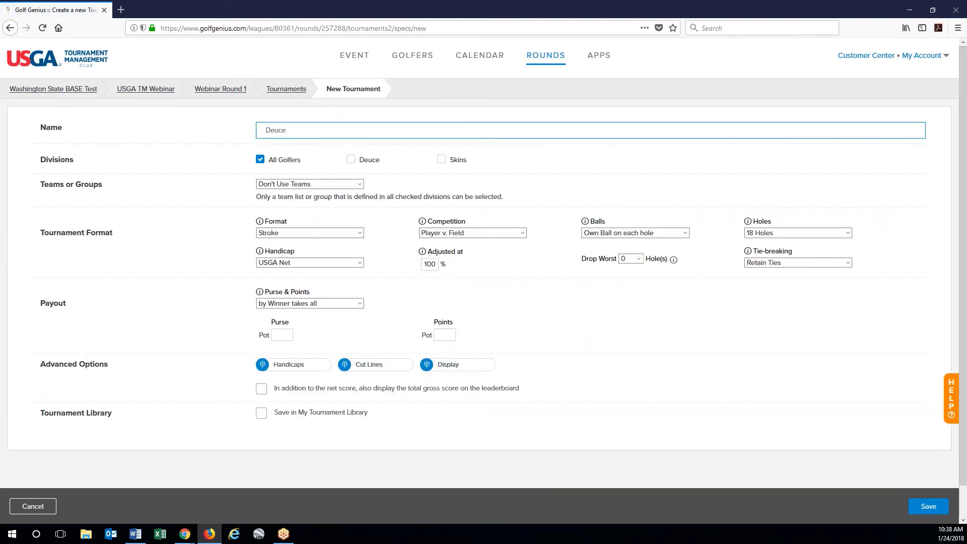
pyautogui.click(351, 160)
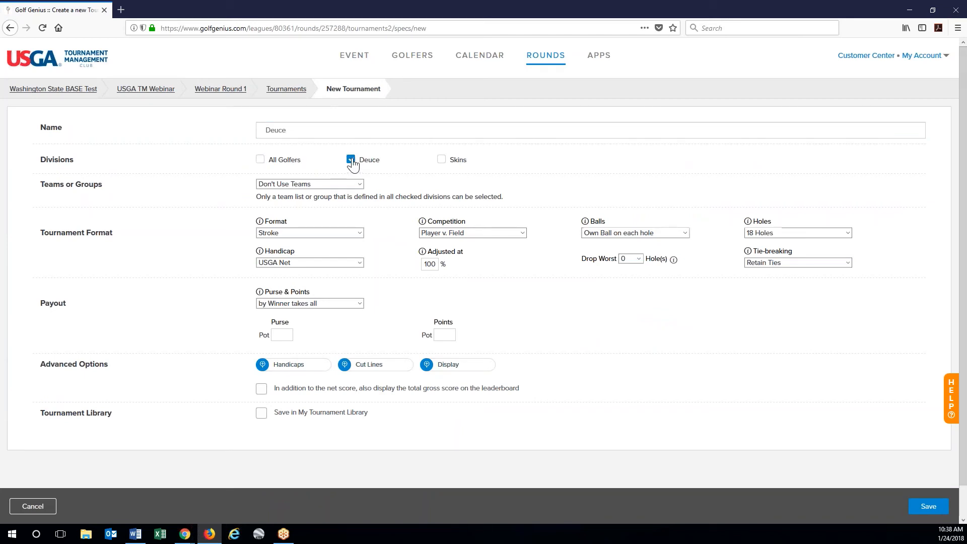
pyautogui.click(315, 234)
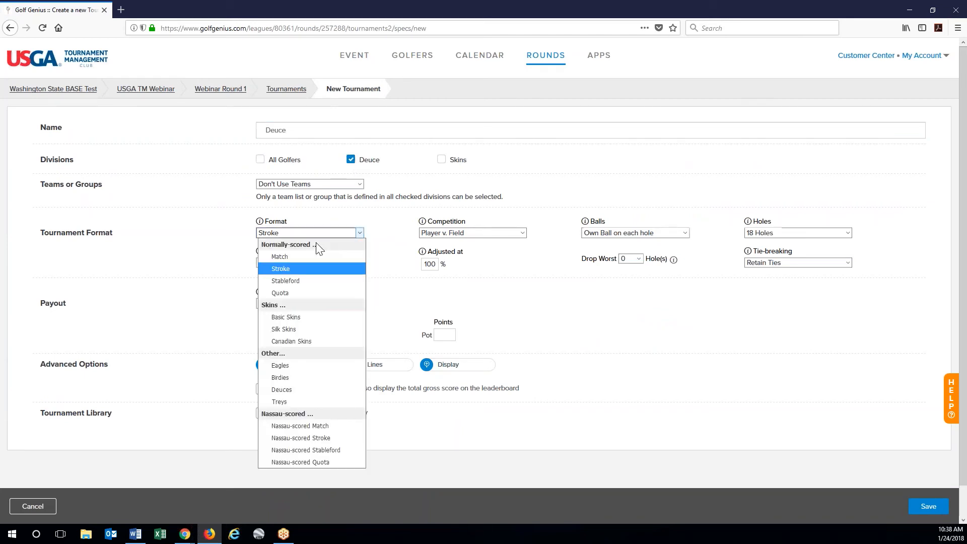
pyautogui.click(304, 391)
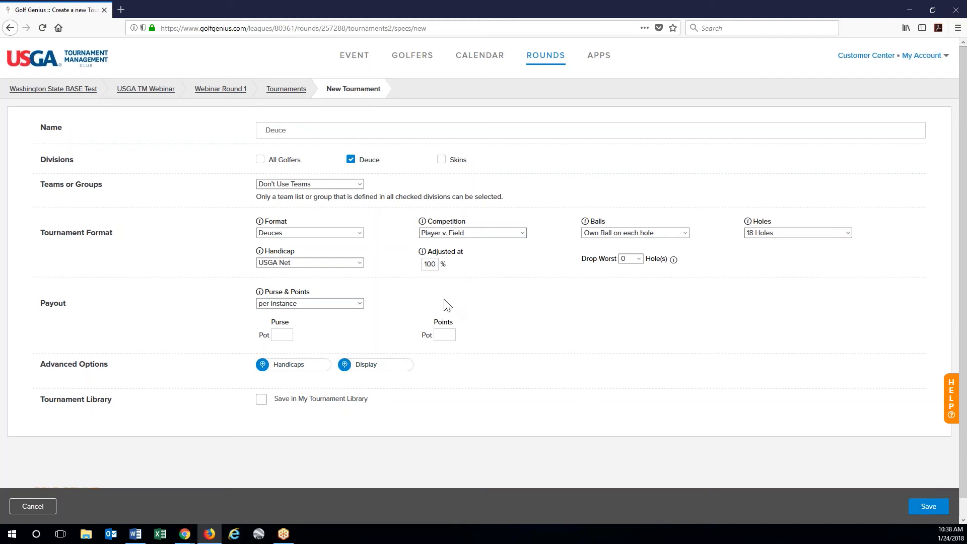
pyautogui.click(929, 507)
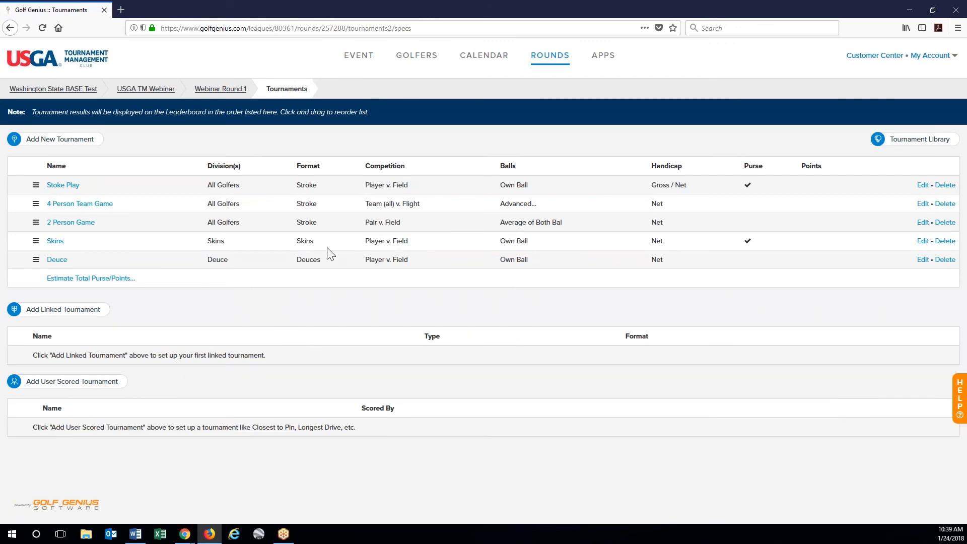
# - Create a user-scored contest named KP #4
pyautogui.click(106, 386)
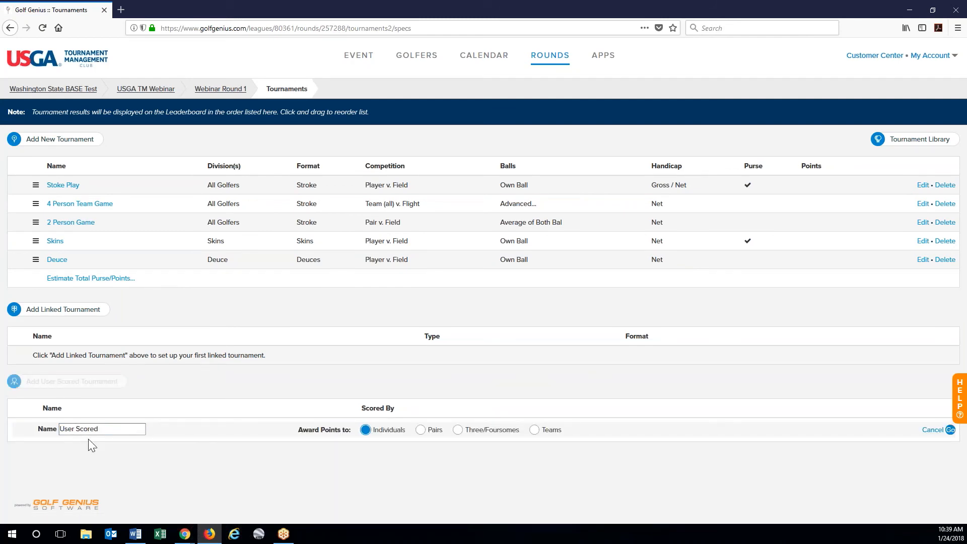
pyautogui.moveTo(60, 429); pyautogui.dragTo(98, 428)
pyautogui.write('KP #4')
pyautogui.click(950, 430)
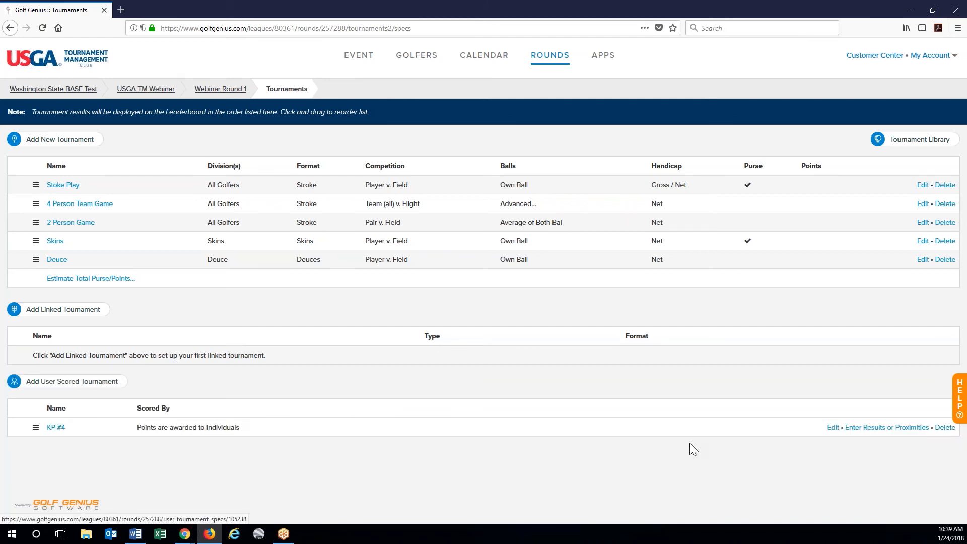
# - Create a second user-scored contest named LD # 16
pyautogui.click(53, 381)
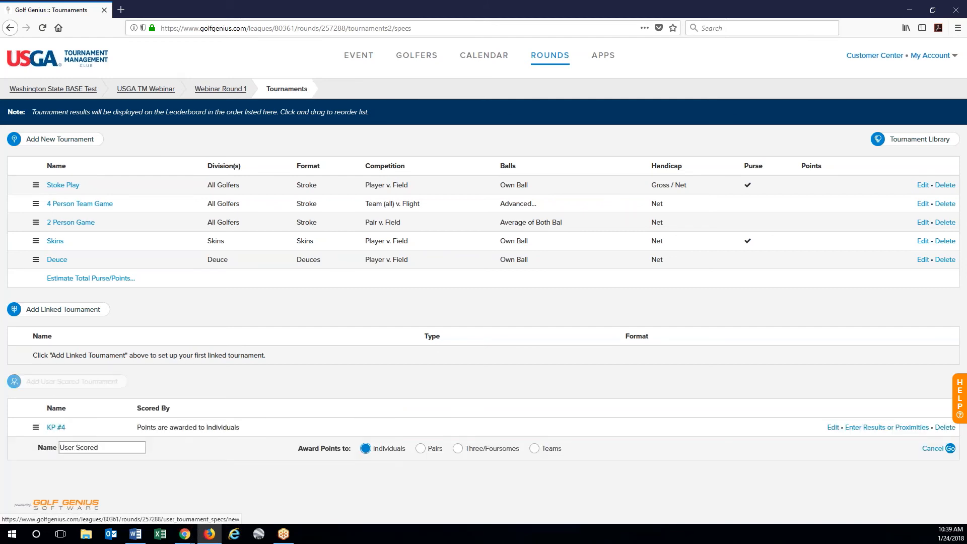
pyautogui.moveTo(101, 448); pyautogui.dragTo(59, 448)
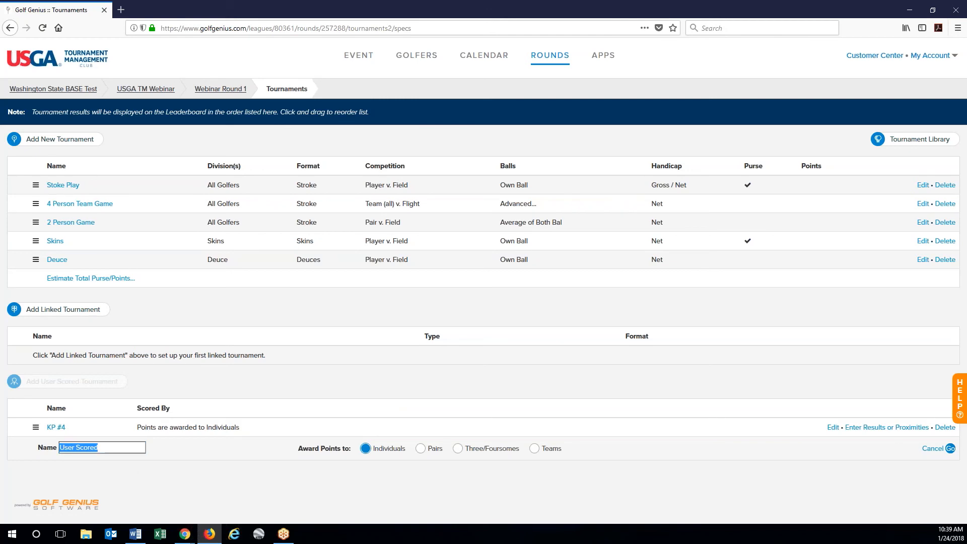
pyautogui.write('LD # 16')
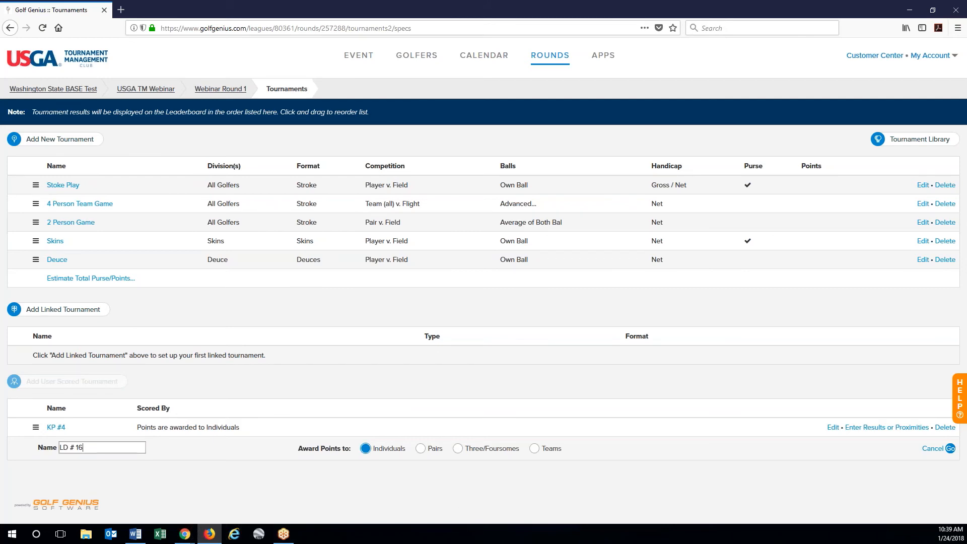
pyautogui.click(950, 449)
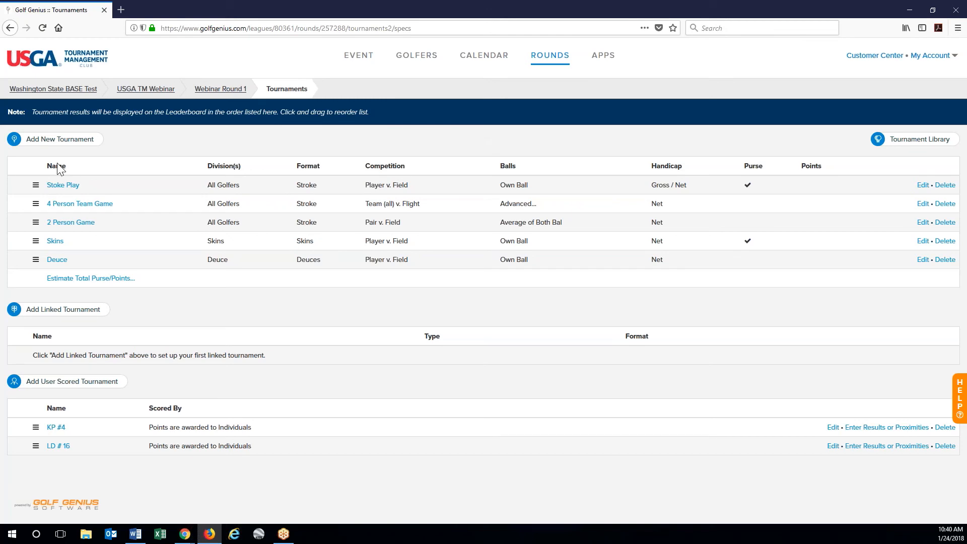
pyautogui.hotkey('alt', 'Tab')
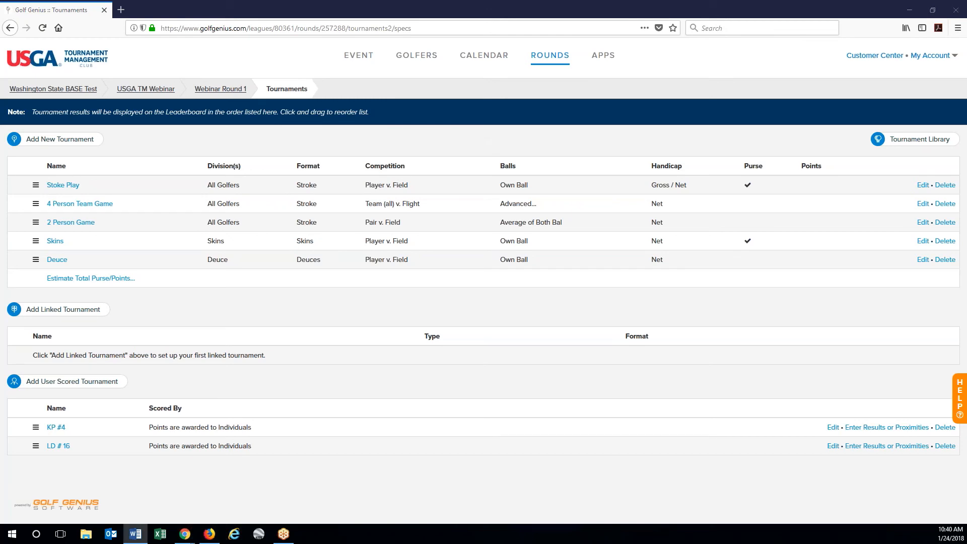
# - Go to the round's Handicap Analysis page from the ROUNDS menu
pyautogui.click(554, 63)
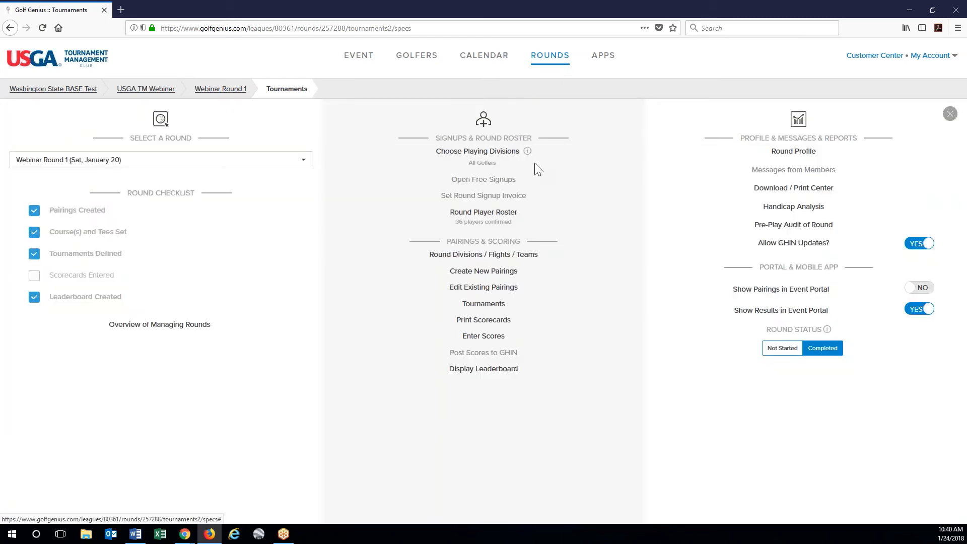
pyautogui.click(809, 211)
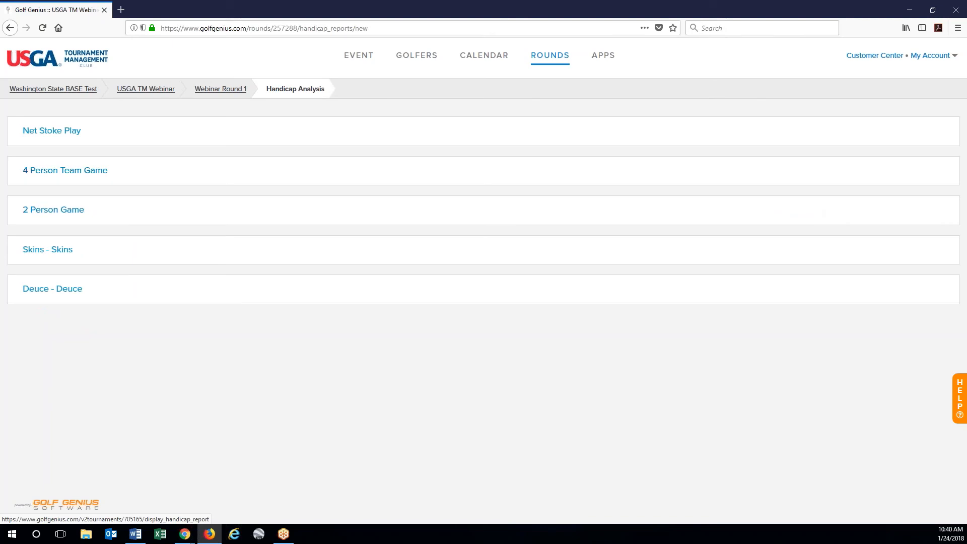
# - Expand the Net Stoke Play handicap details, then collapse them again
pyautogui.click(76, 143)
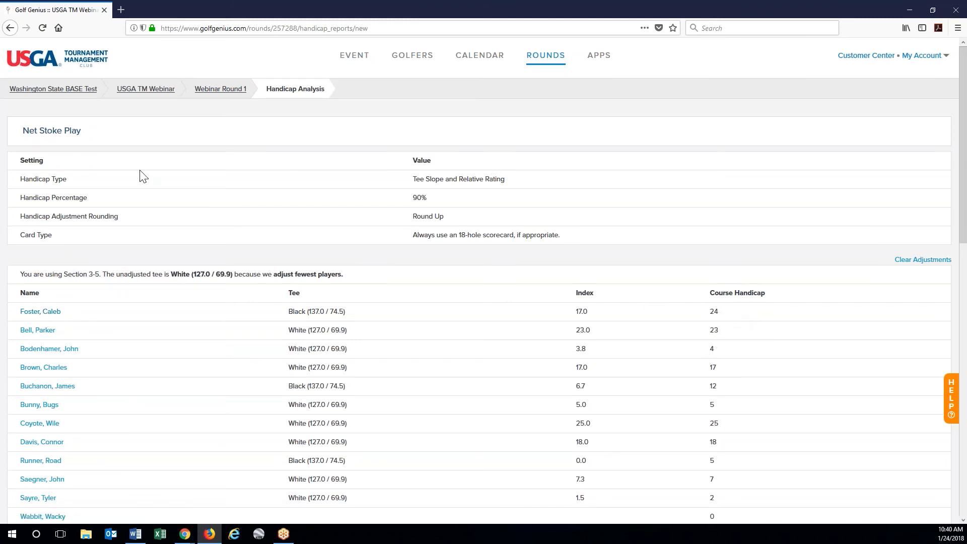
pyautogui.click(58, 133)
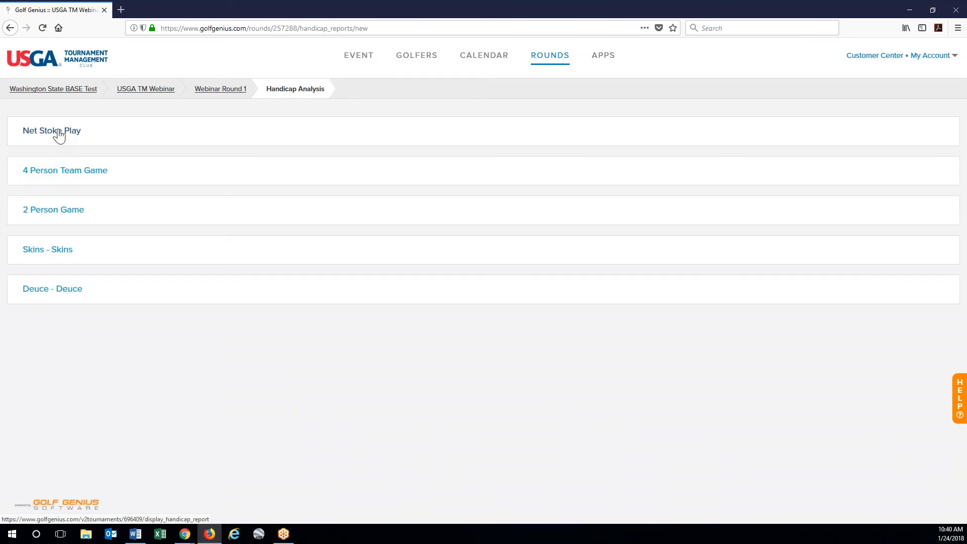
# - Expand Skins - Skins and show the first golfer's course handicap calculation
pyautogui.click(48, 253)
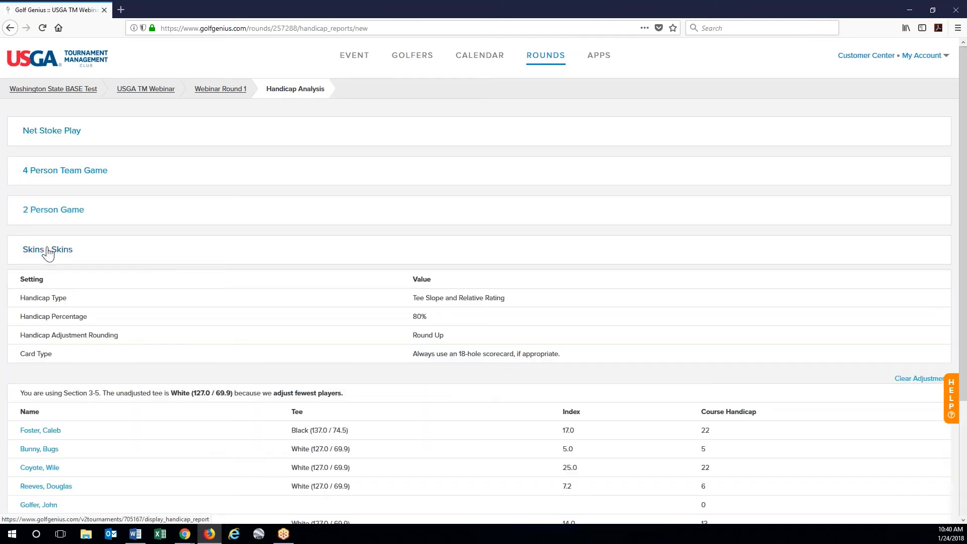
pyautogui.scroll(-2, 204, 343)
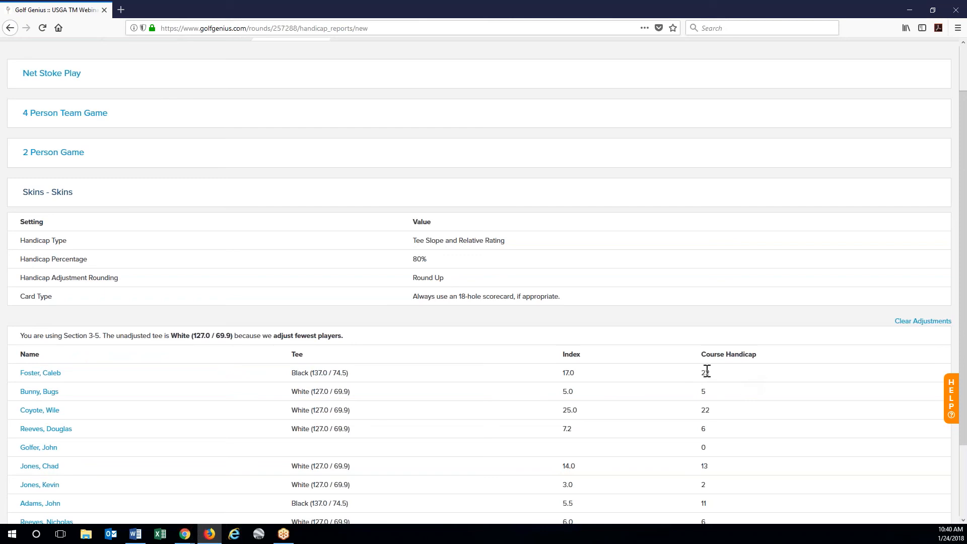
pyautogui.scroll(-2, 707, 371)
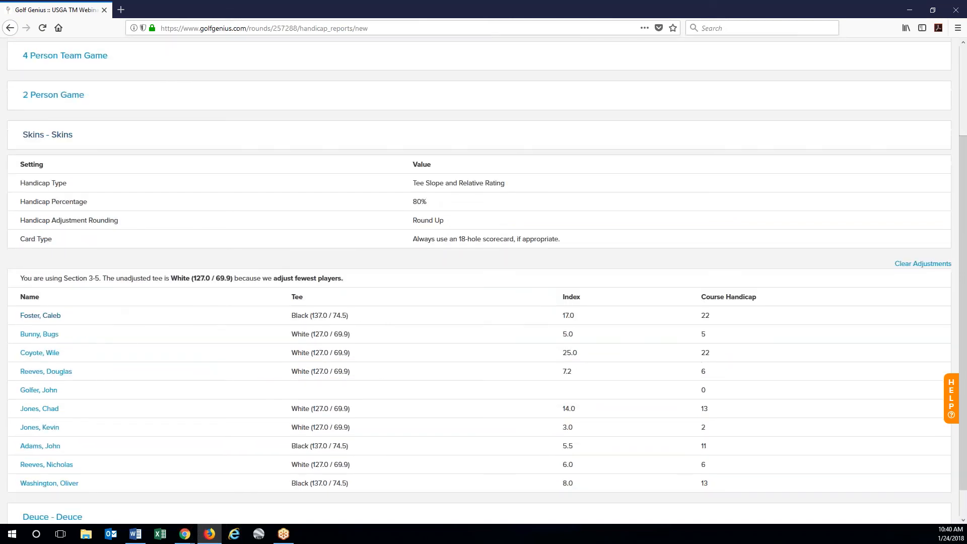
pyautogui.click(40, 316)
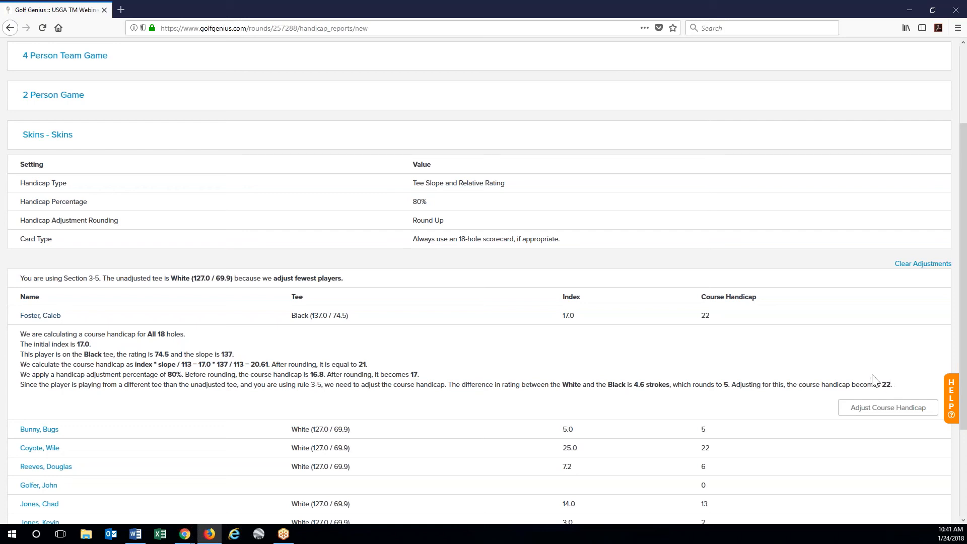
# - Check that golfer's course handicap adjustment, leave it at 22, and collapse Skins
pyautogui.scroll(2, 500, 342)
pyautogui.scroll(-2, 945, 277)
pyautogui.scroll(4, 921, 334)
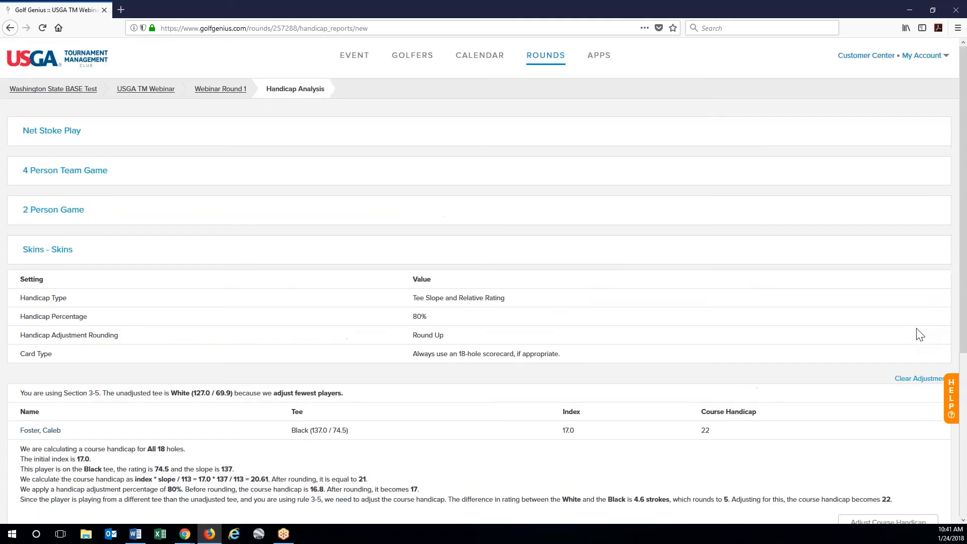
pyautogui.scroll(-4, 921, 334)
pyautogui.click(877, 414)
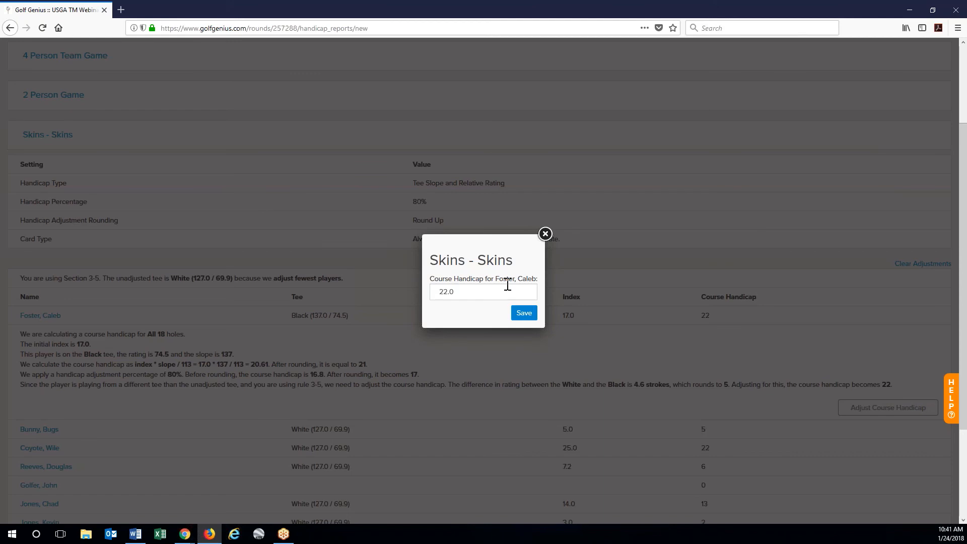
pyautogui.click(546, 234)
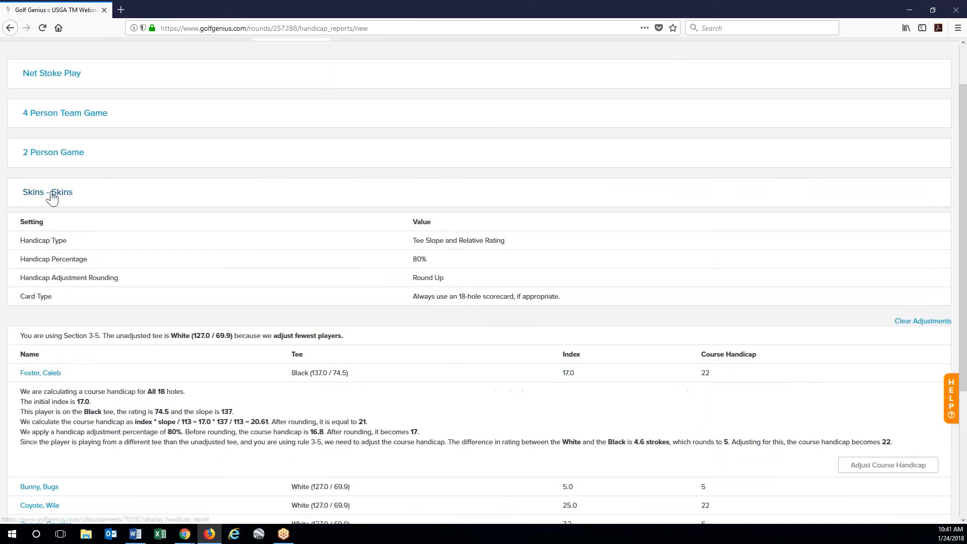
pyautogui.click(52, 197)
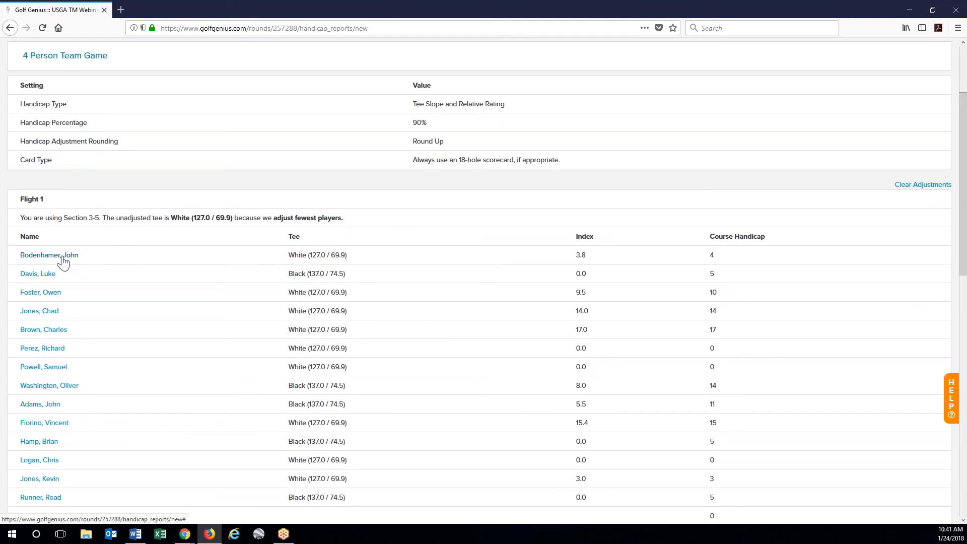
# - Review a Flight 1 golfer's team-game handicap, then collapse 4 Person Team Game
pyautogui.click(57, 256)
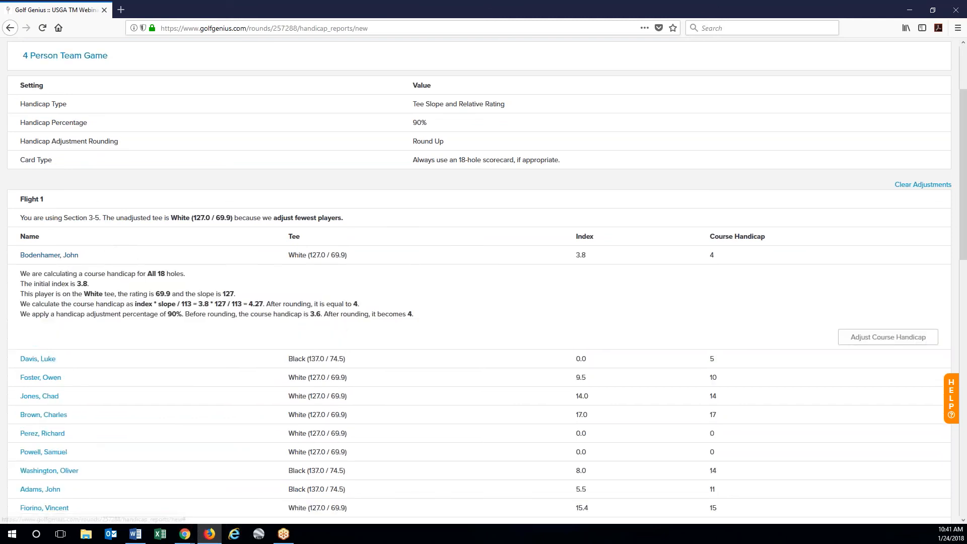
pyautogui.click(50, 253)
pyautogui.scroll(-3, 277, 390)
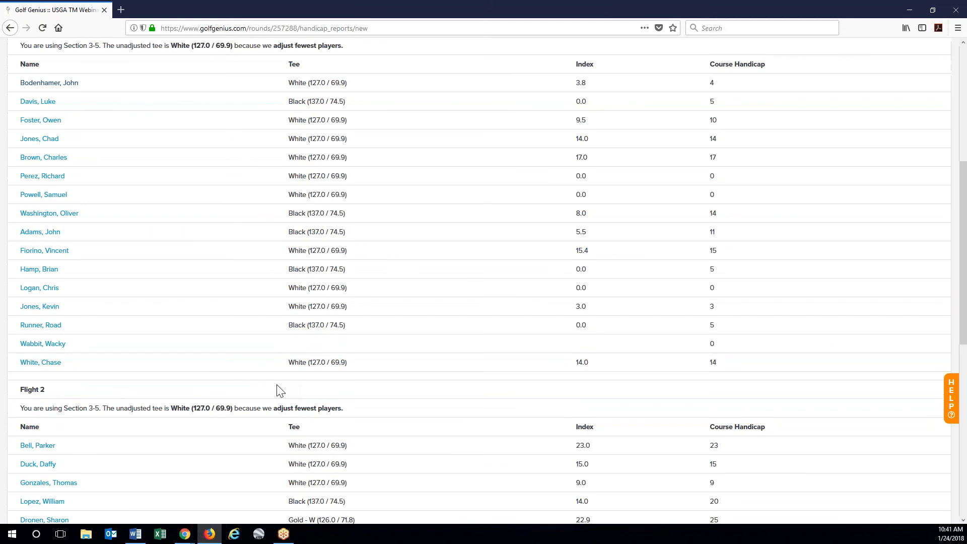
pyautogui.scroll(-3, 277, 390)
pyautogui.scroll(7, 224, 434)
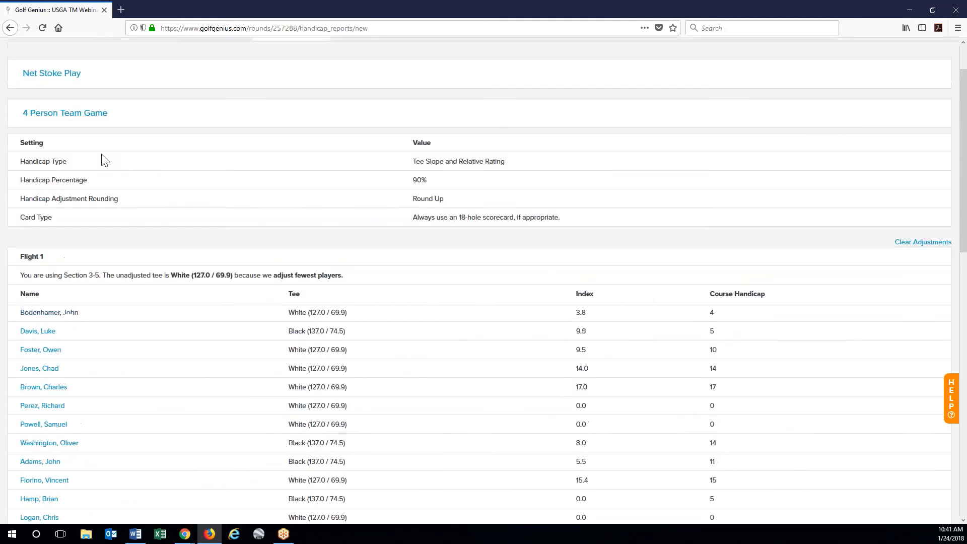
pyautogui.click(92, 119)
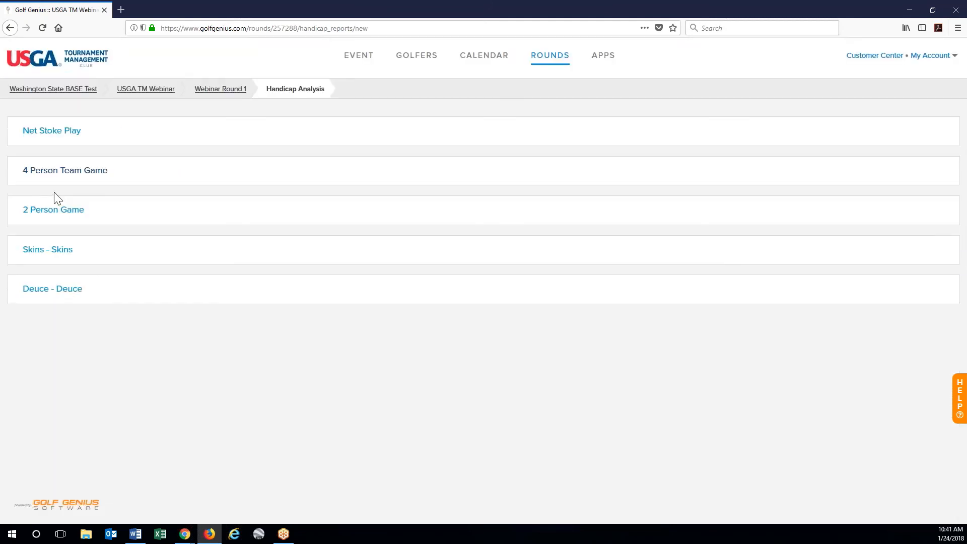
# - Expand the 2 Person Game handicap details, review them, and collapse them
pyautogui.click(53, 215)
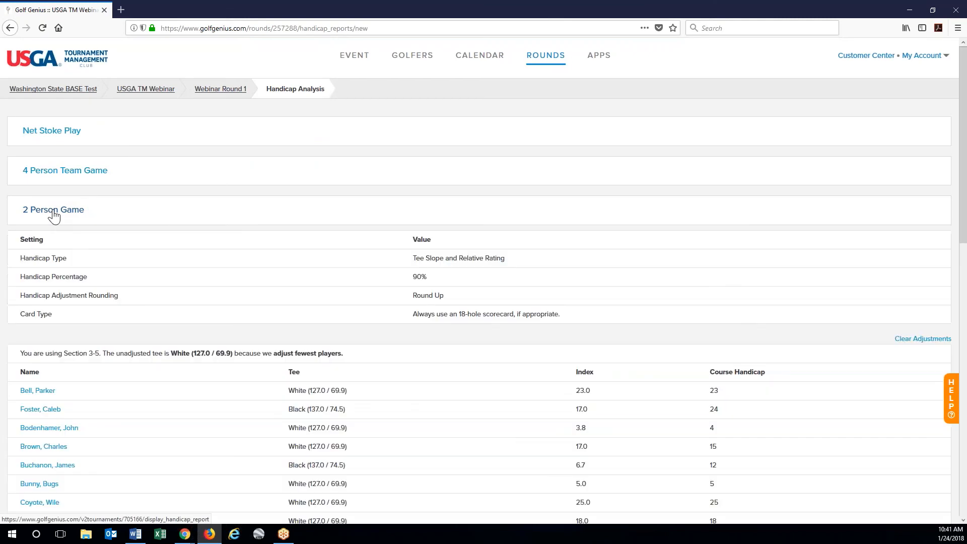
pyautogui.scroll(-2, 255, 406)
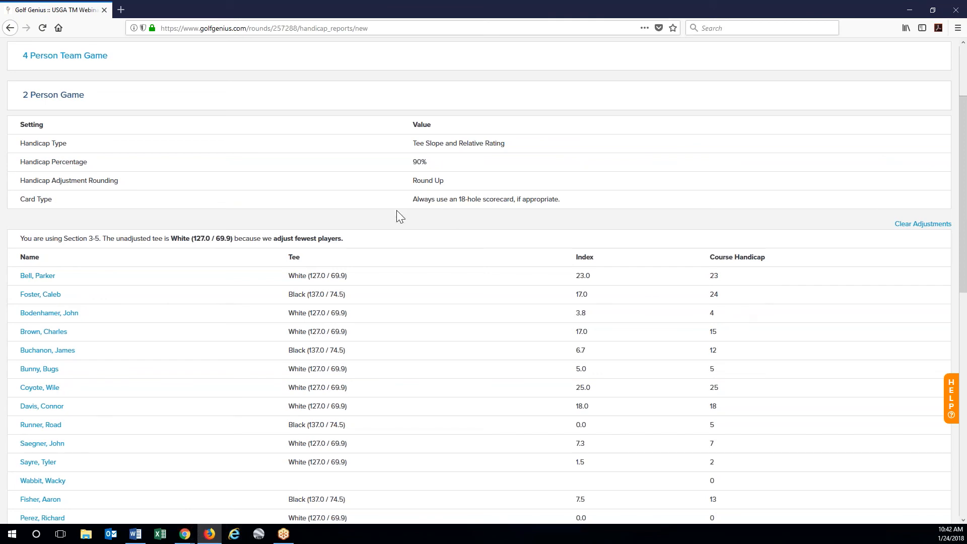
pyautogui.scroll(3, 323, 183)
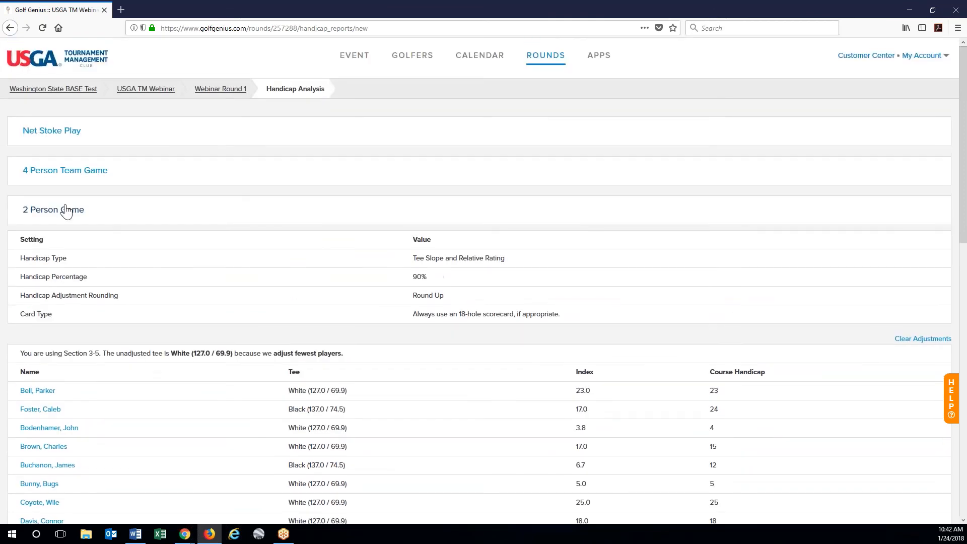
pyautogui.click(66, 211)
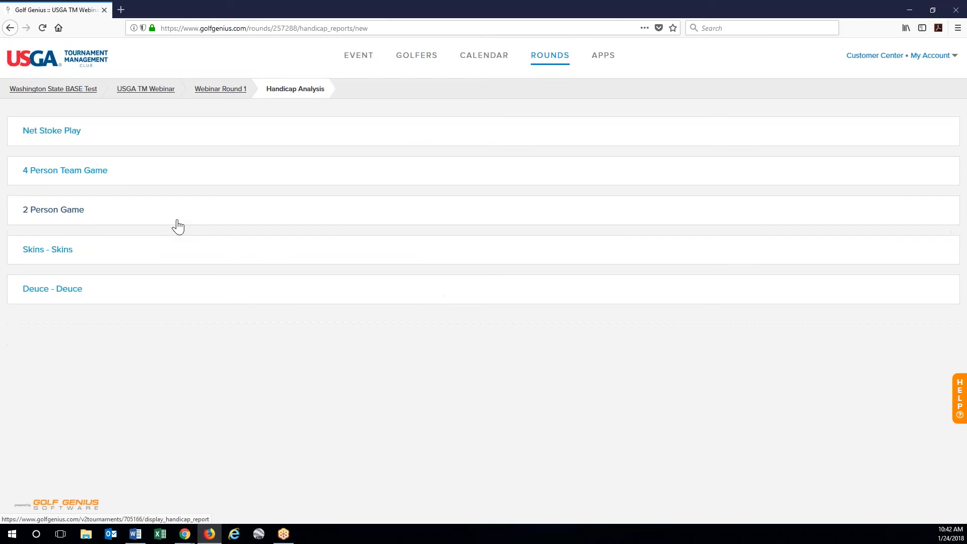
# - Fill all nine groups' scorecards with random scores on the Enter Scores page
pyautogui.click(544, 59)
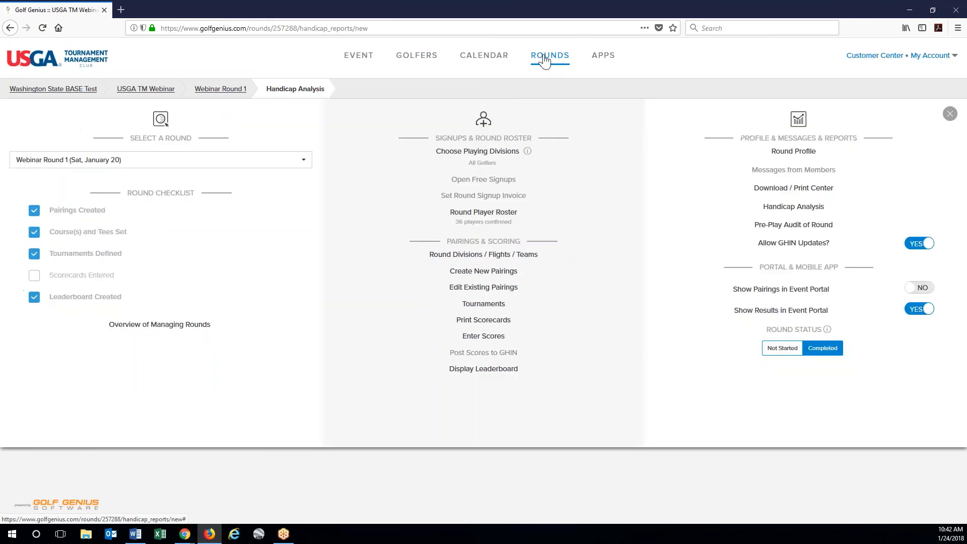
pyautogui.click(483, 337)
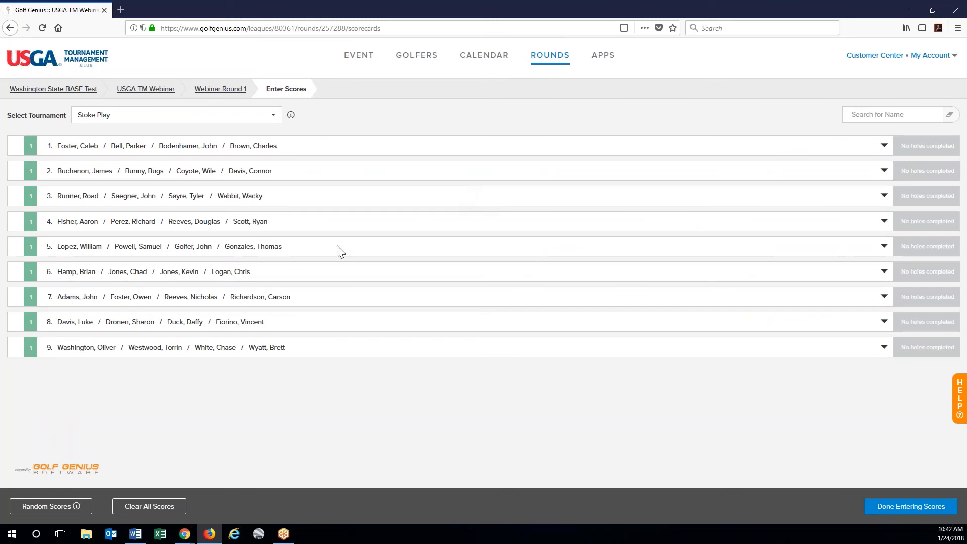
pyautogui.click(50, 505)
pyautogui.click(540, 233)
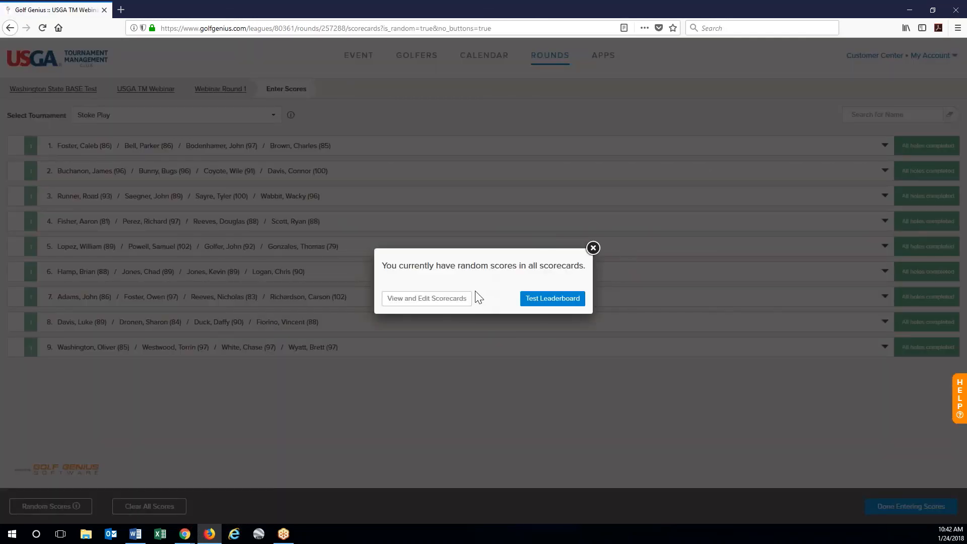
# - Open the test leaderboard, then show and hide the Player Purse Summary
pyautogui.click(552, 299)
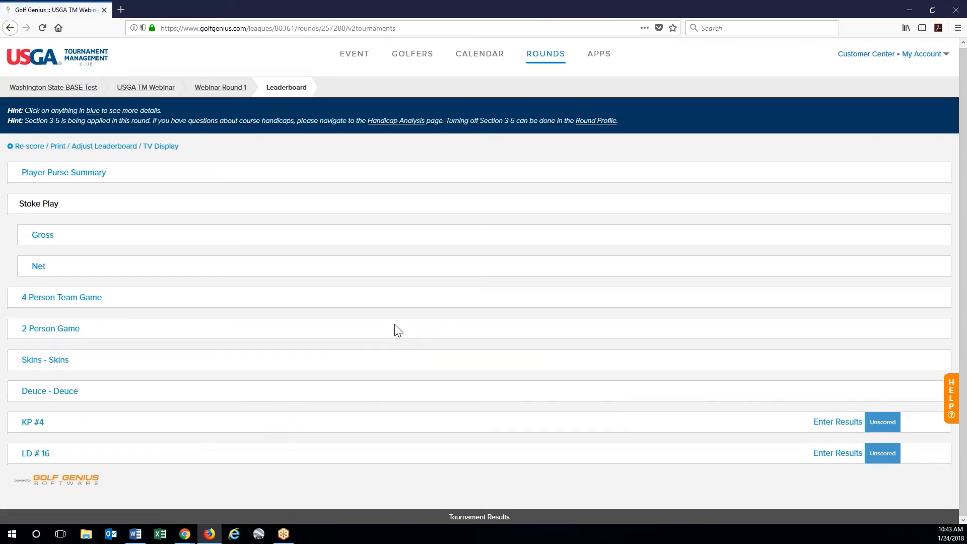
pyautogui.click(62, 176)
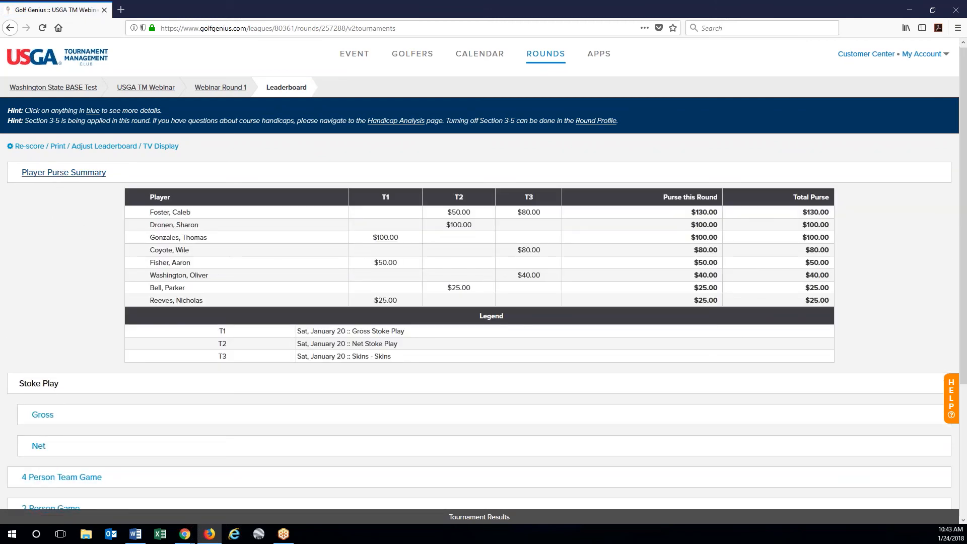
pyautogui.moveTo(383, 201)
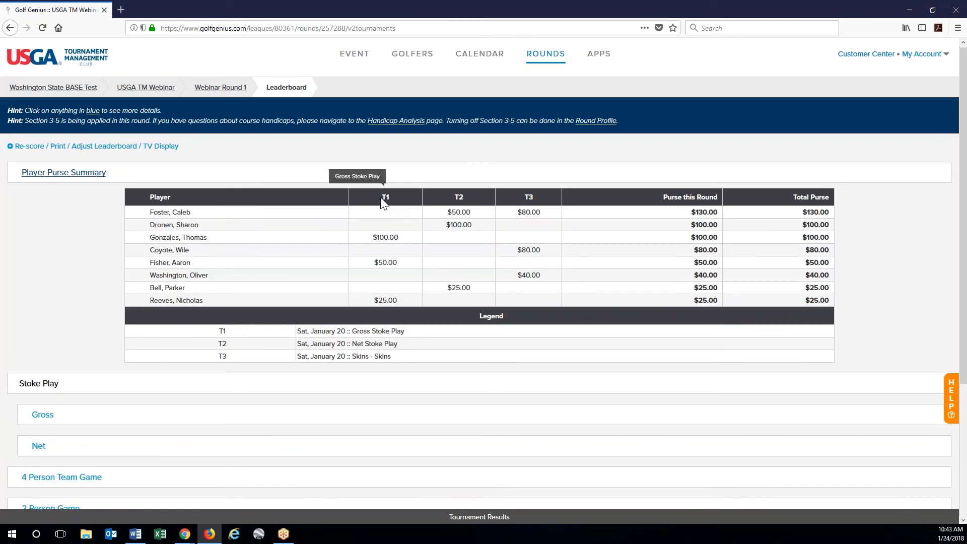
pyautogui.moveTo(527, 200)
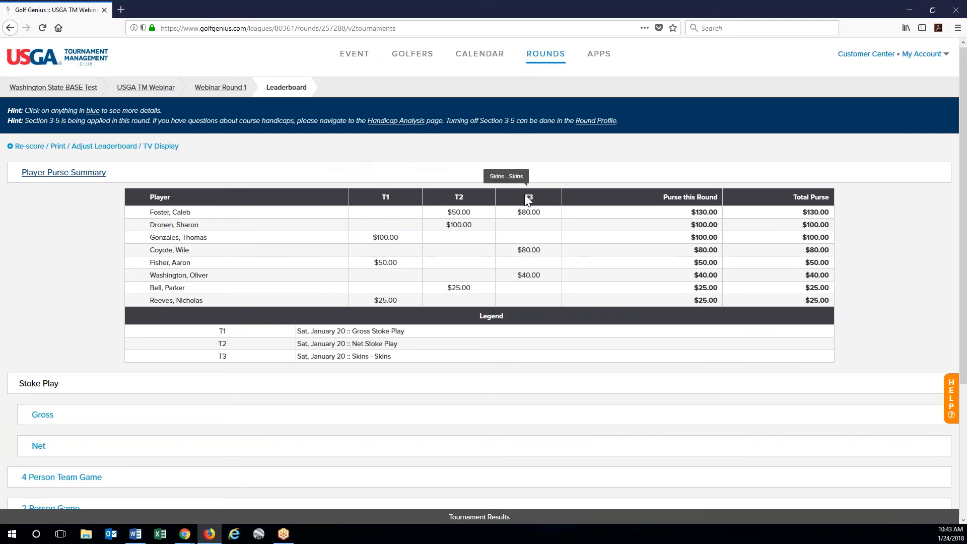
pyautogui.click(96, 172)
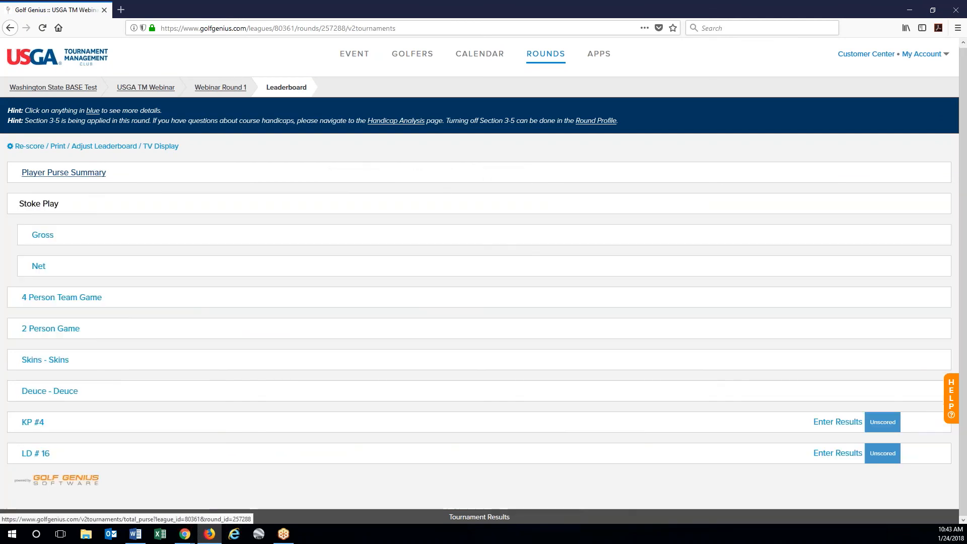
# - Review the top Flight 1 team's scorecard in the 4 Person Team Game, then collapse it
pyautogui.click(82, 301)
pyautogui.scroll(-1, 70, 399)
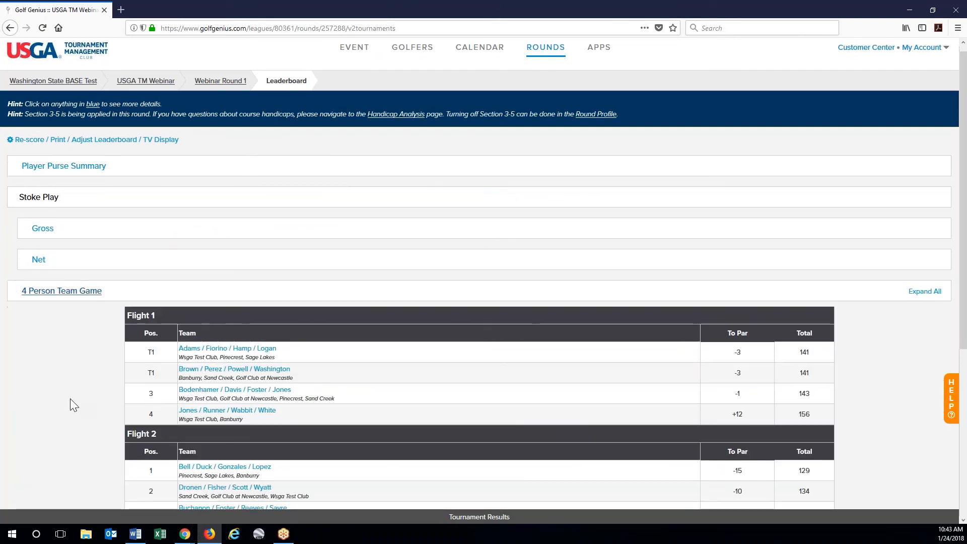
pyautogui.scroll(-2, 71, 405)
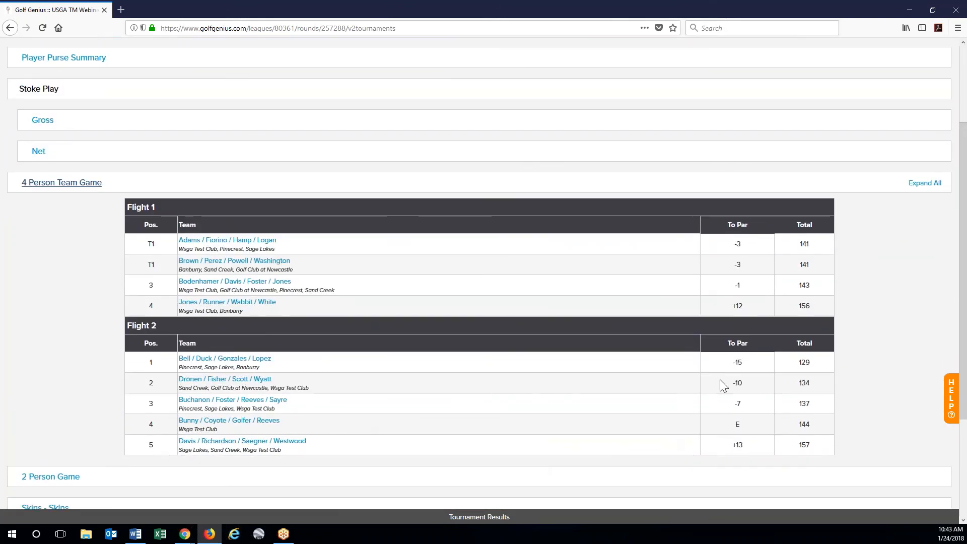
pyautogui.click(267, 246)
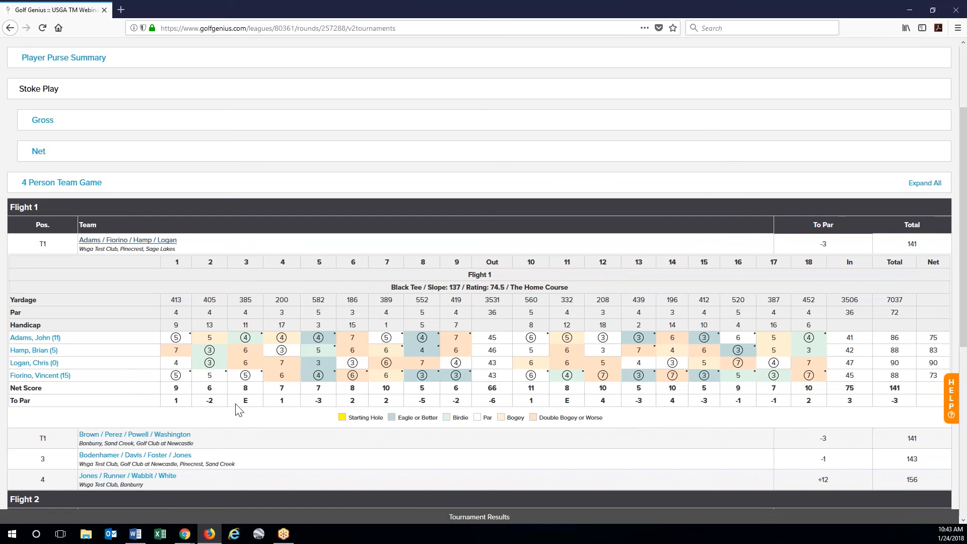
pyautogui.scroll(-2, 239, 410)
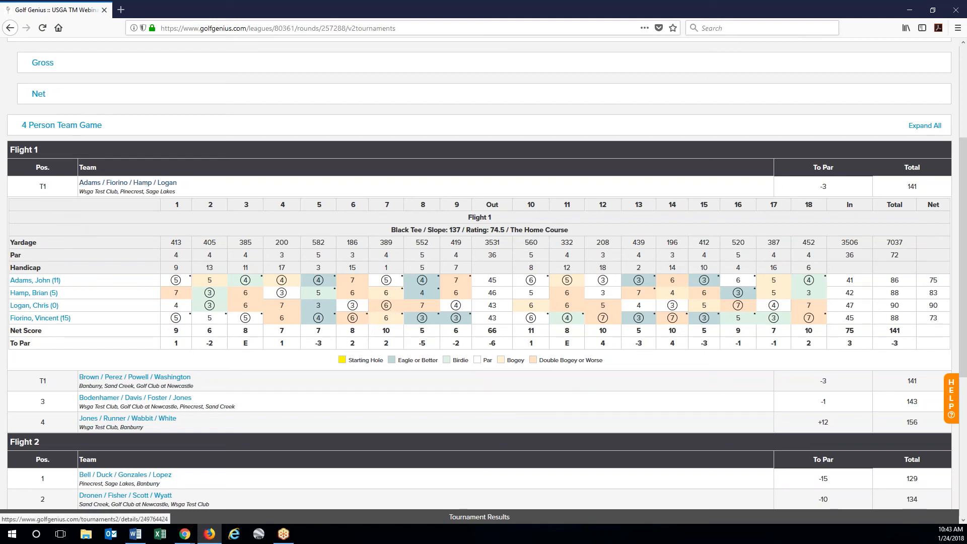
pyautogui.click(128, 183)
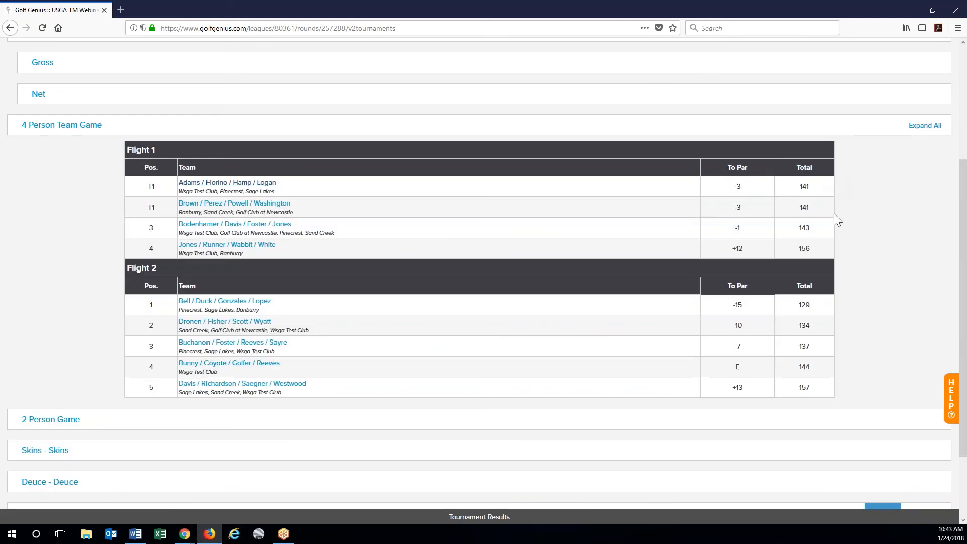
pyautogui.click(89, 127)
# - Expand the 2 Person Game, view the first-place team's scorecard, then collapse it
pyautogui.click(64, 333)
pyautogui.scroll(-2, 65, 334)
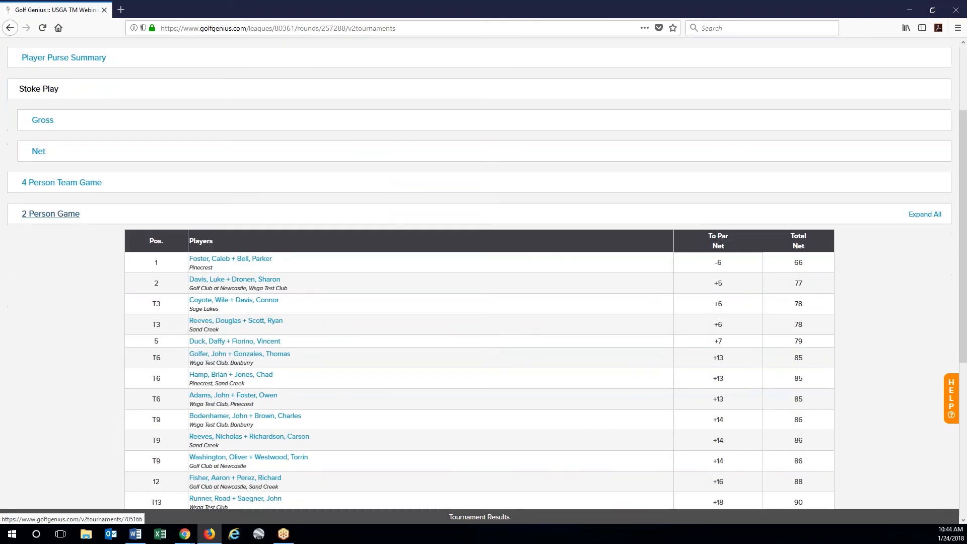
pyautogui.scroll(-1, 179, 316)
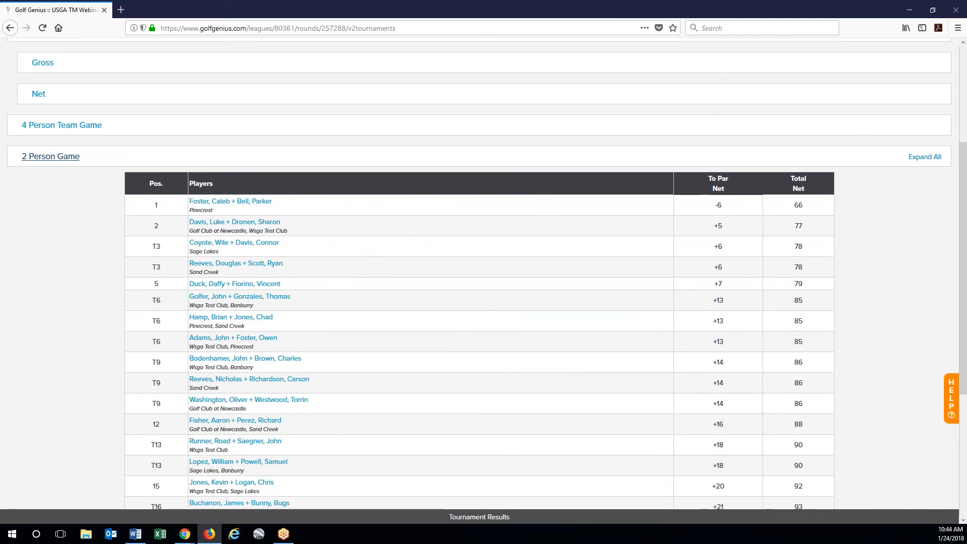
pyautogui.click(237, 207)
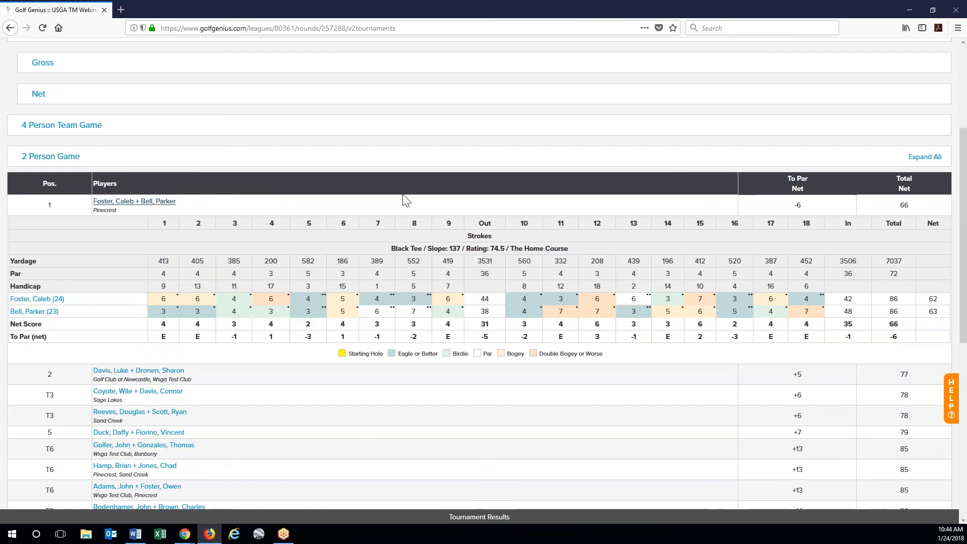
pyautogui.click(50, 158)
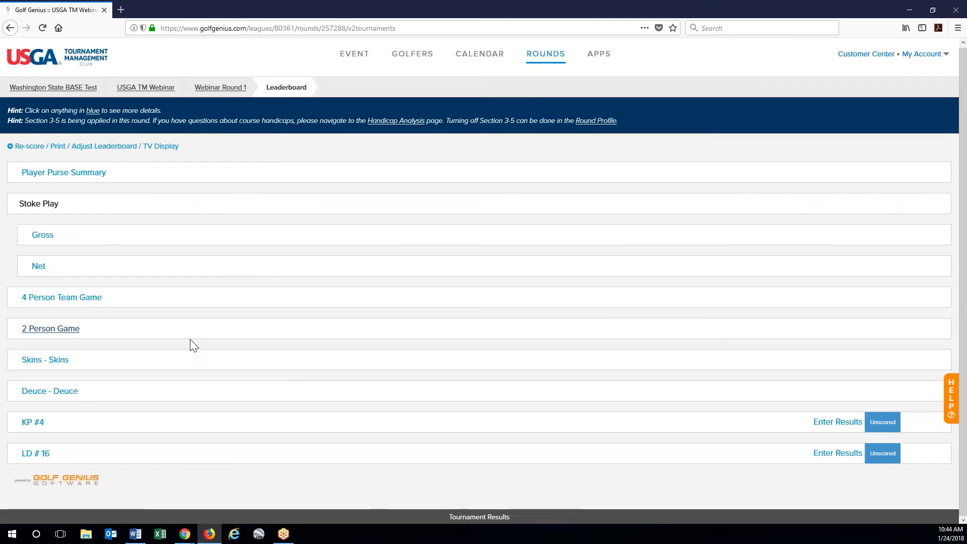
pyautogui.click(45, 359)
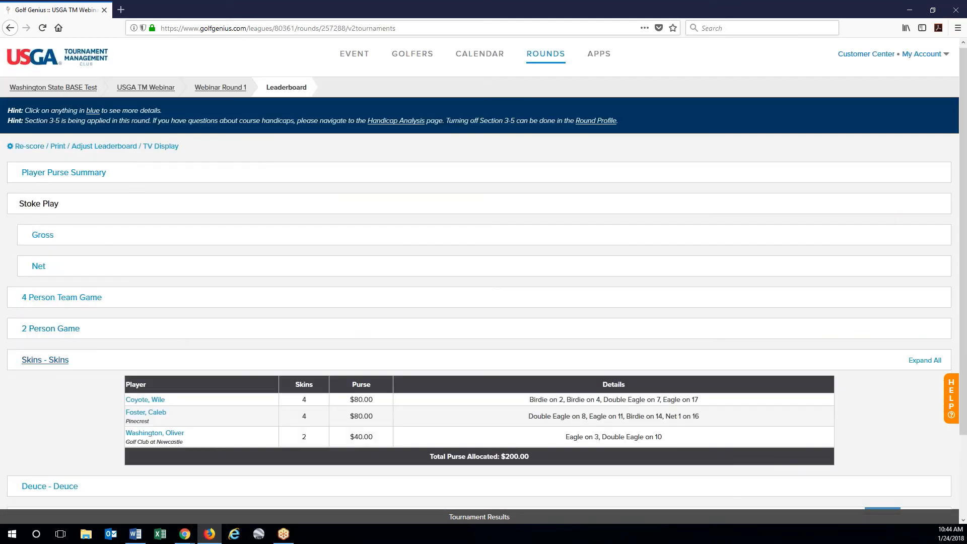
pyautogui.scroll(-2, 164, 323)
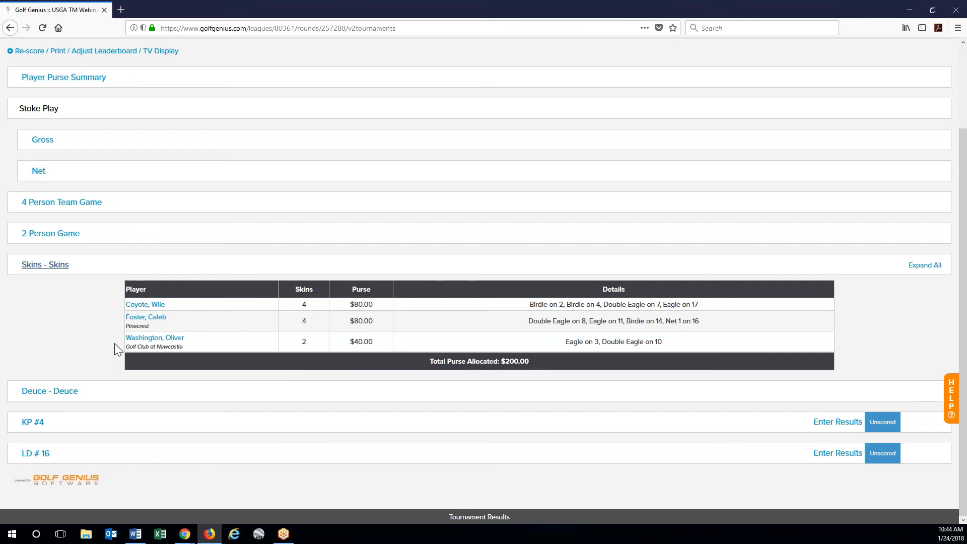
pyautogui.click(56, 266)
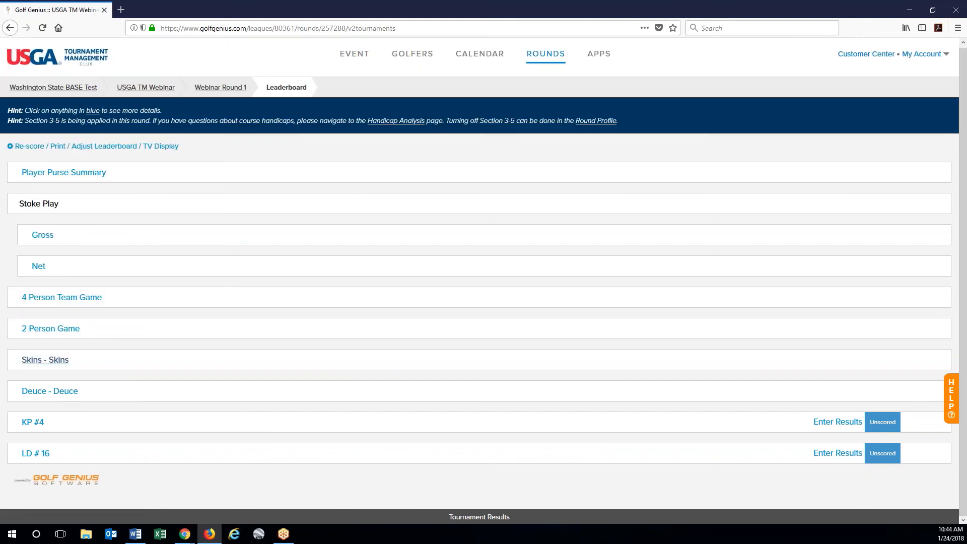
pyautogui.click(62, 393)
pyautogui.scroll(-6, 64, 397)
pyautogui.scroll(2, 64, 396)
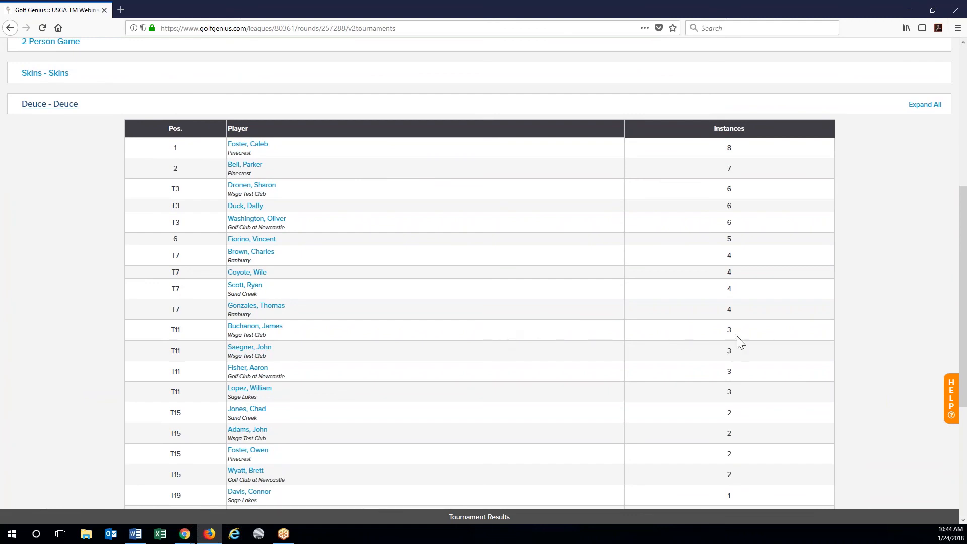
pyautogui.scroll(-5, 675, 346)
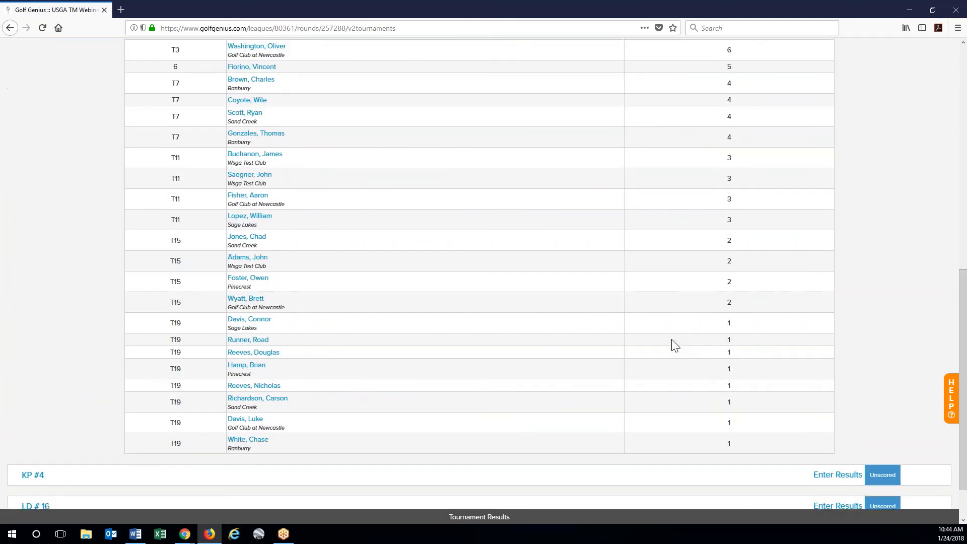
pyautogui.scroll(3, 675, 345)
pyautogui.scroll(2, 675, 346)
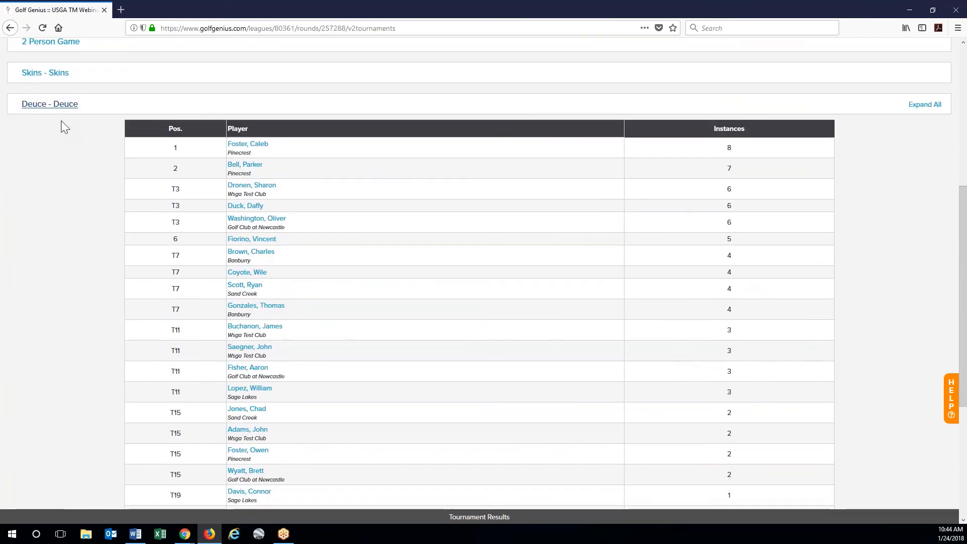
pyautogui.click(50, 104)
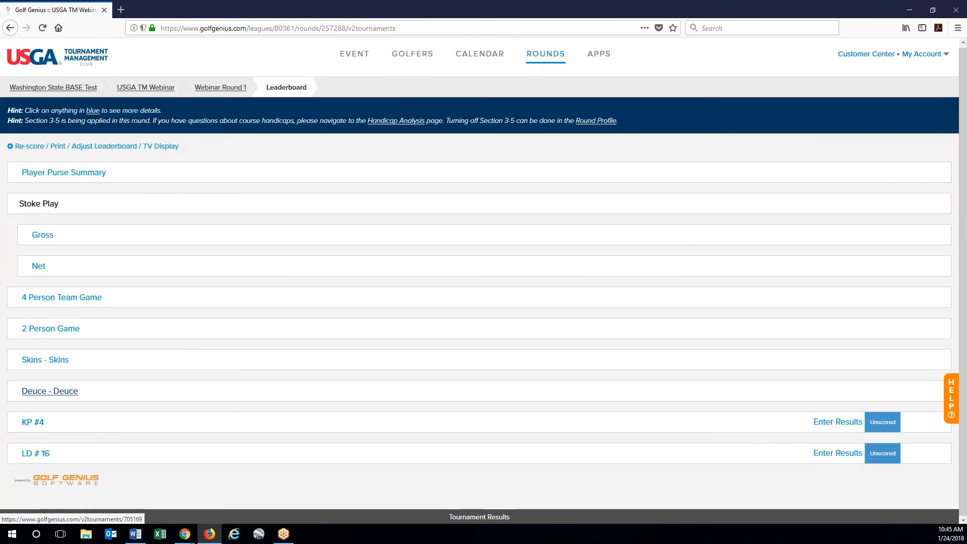
# - Enter KP #4 first place: position 1, purse $50, details 3'4" from Pin
pyautogui.click(839, 422)
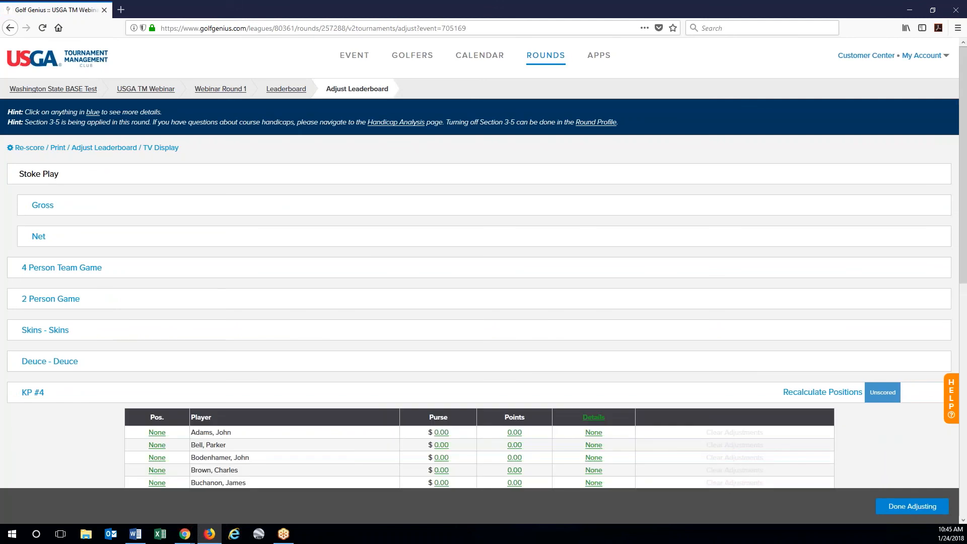
pyautogui.scroll(-2, 290, 409)
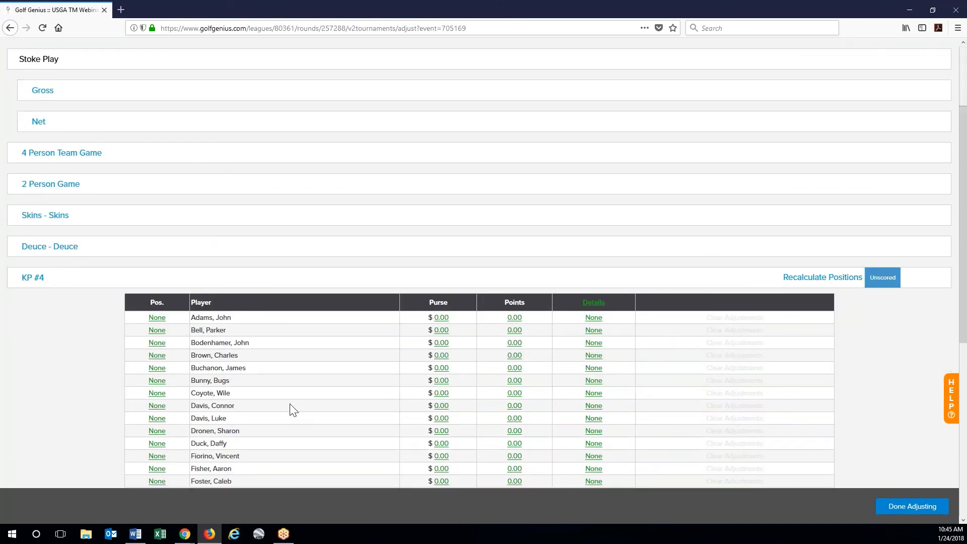
pyautogui.scroll(-2, 291, 409)
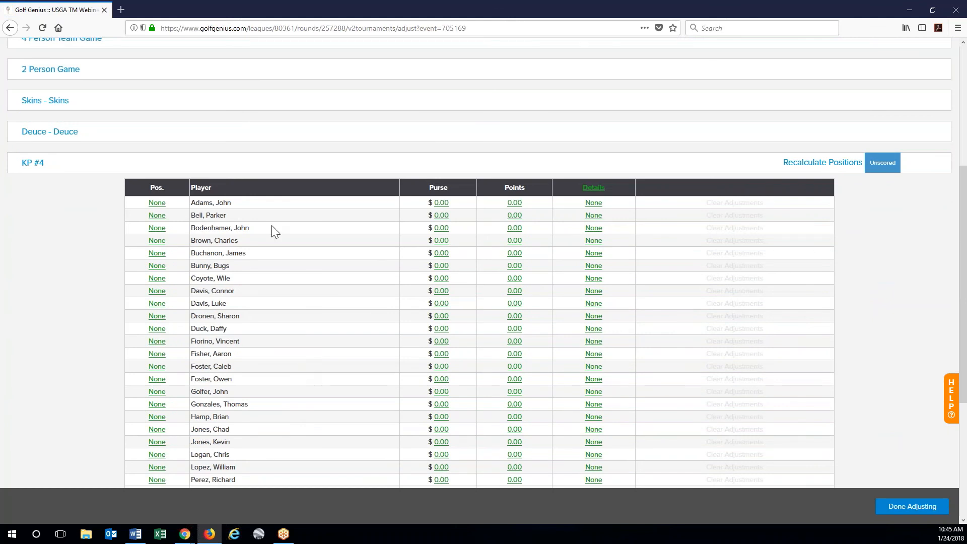
pyautogui.click(162, 227)
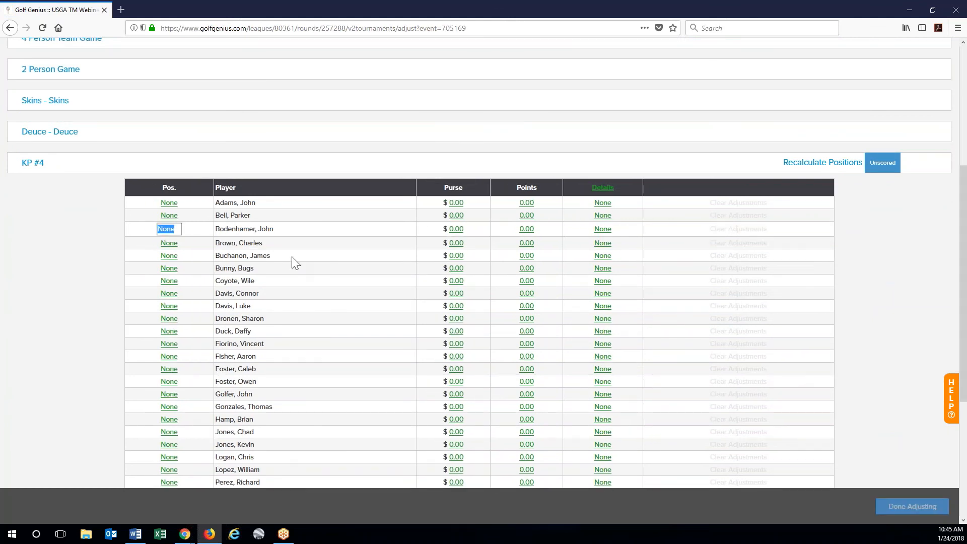
pyautogui.write('#1')
pyautogui.press('Tab')
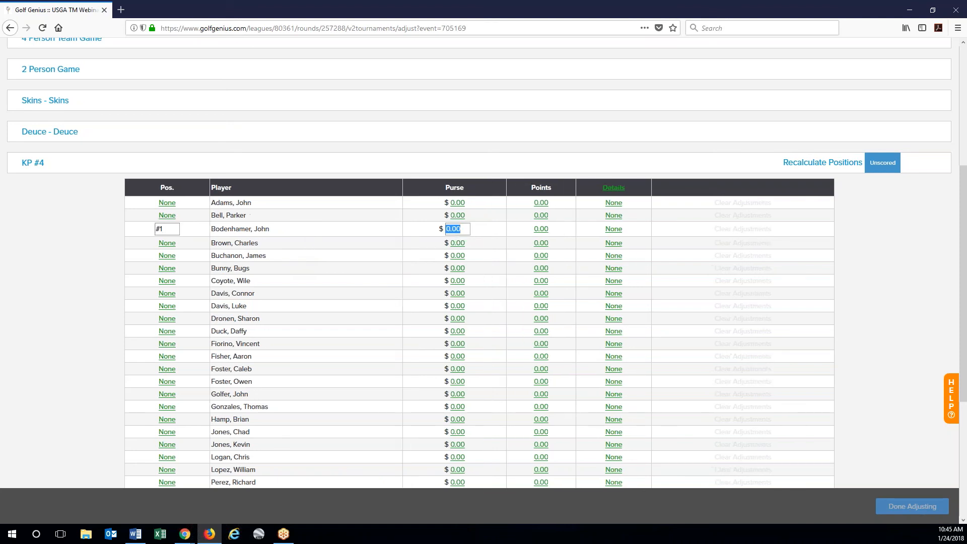
pyautogui.press('Return')
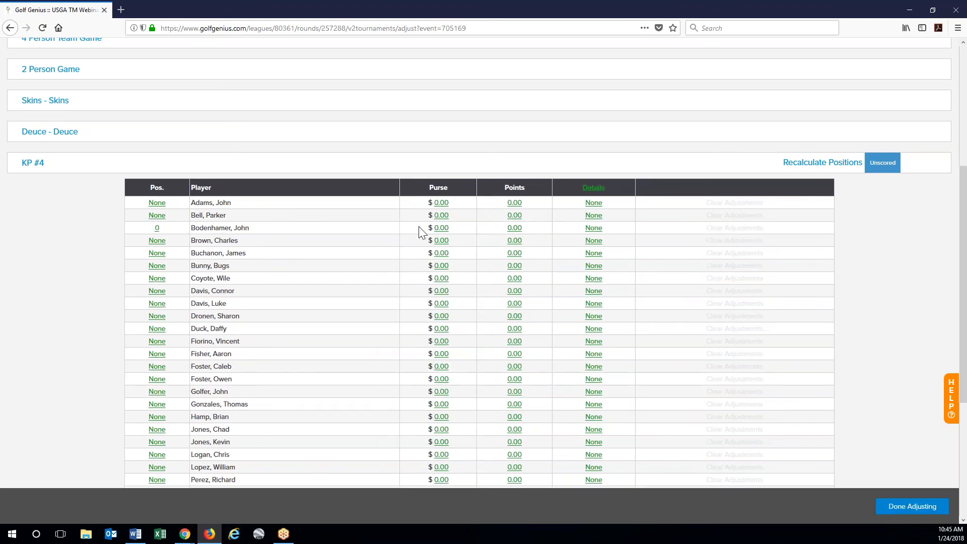
pyautogui.click(441, 228)
pyautogui.write('50')
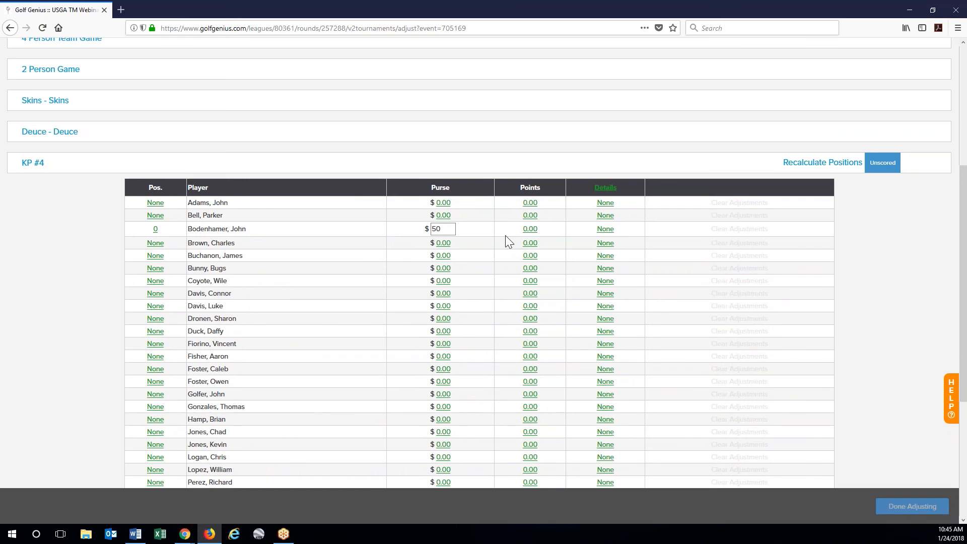
pyautogui.click(613, 230)
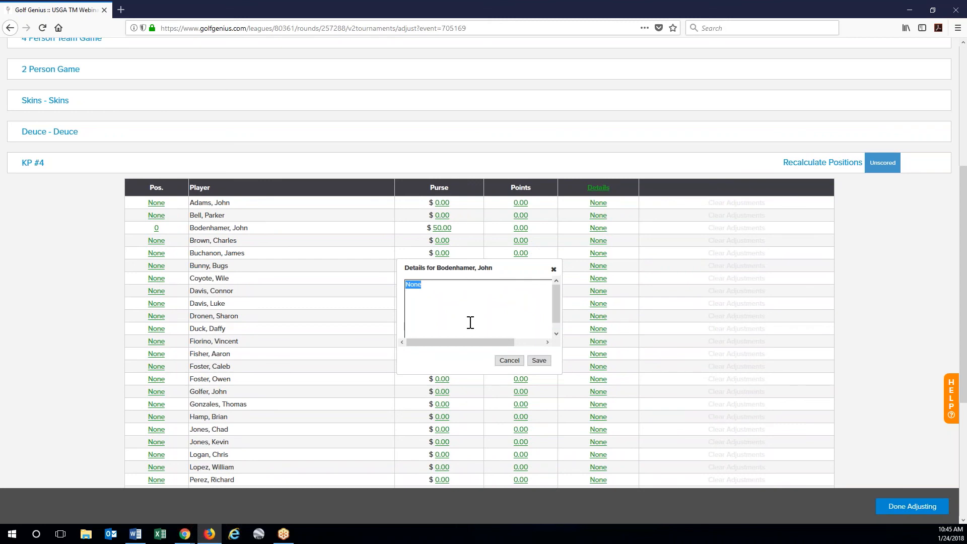
pyautogui.write('3\'4" from Pin')
pyautogui.click(538, 361)
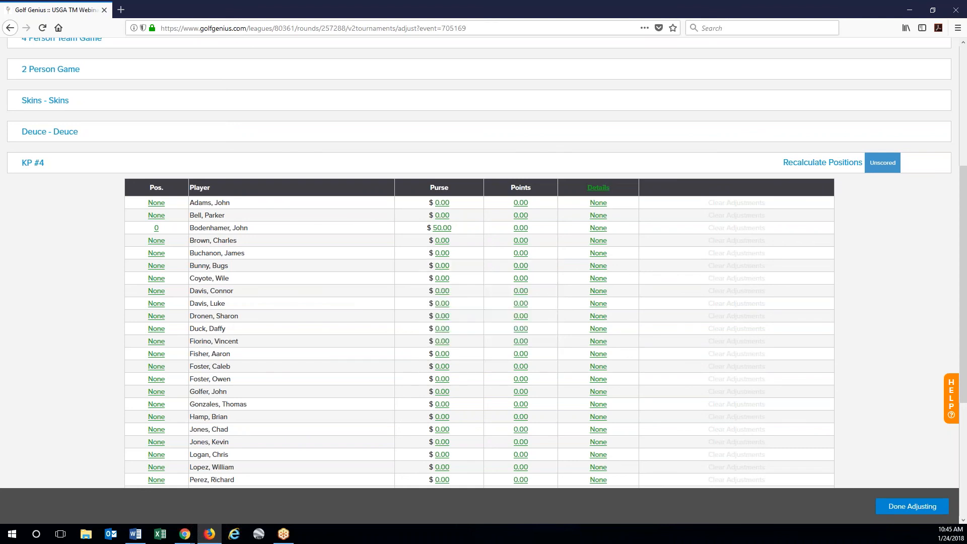
pyautogui.click(155, 228)
pyautogui.write('1')
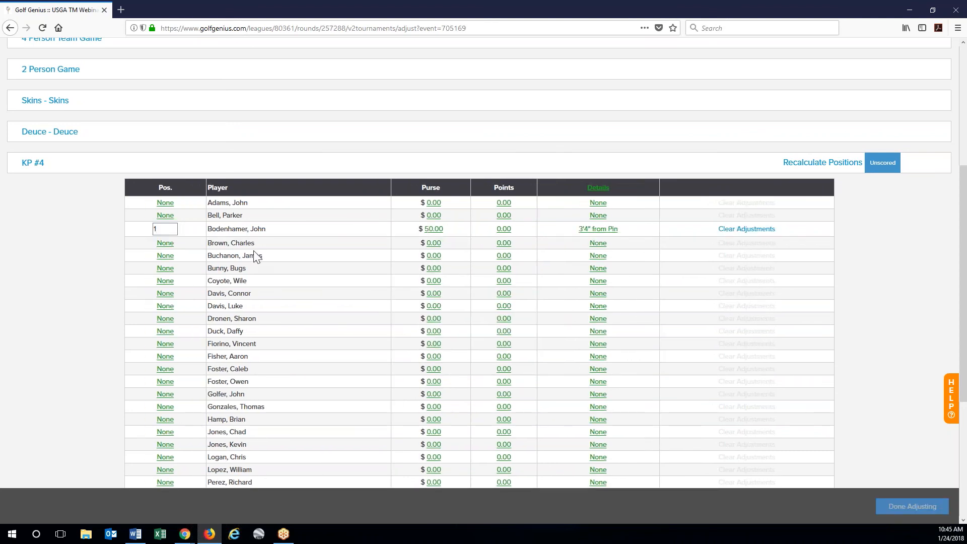
pyautogui.click(292, 247)
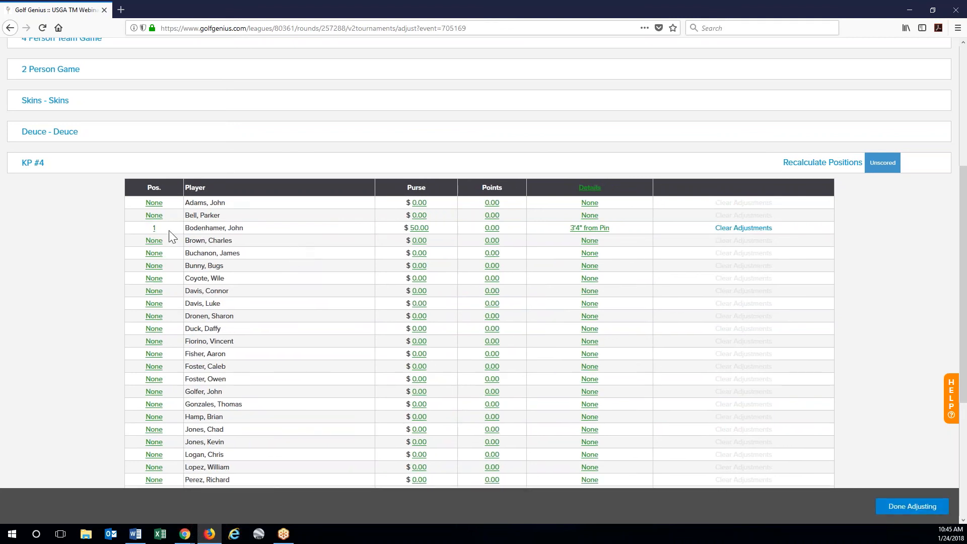
# - Enter KP #4 second place: position 2, purse $25, details 4'5" from Pin
pyautogui.scroll(-1, 311, 341)
pyautogui.scroll(-4, 311, 343)
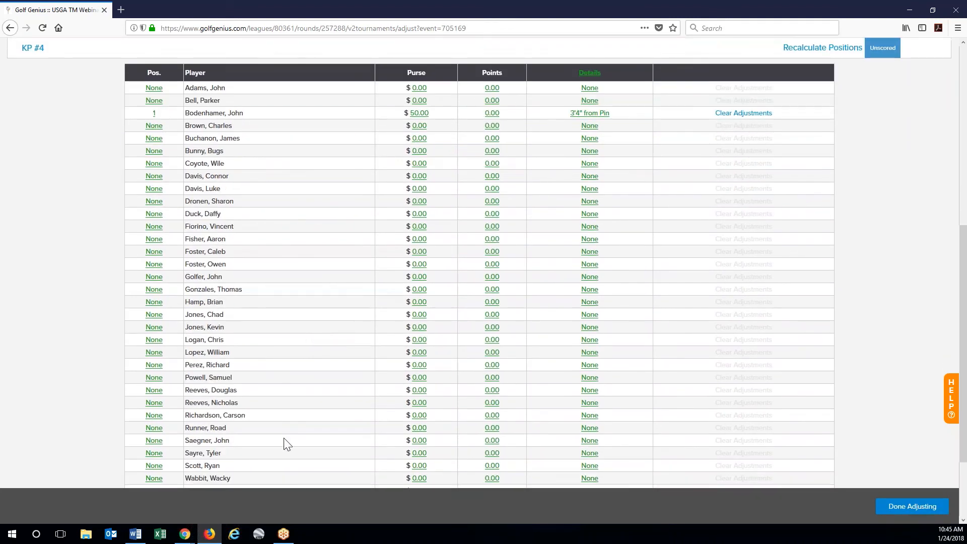
pyautogui.click(157, 391)
pyautogui.write('2')
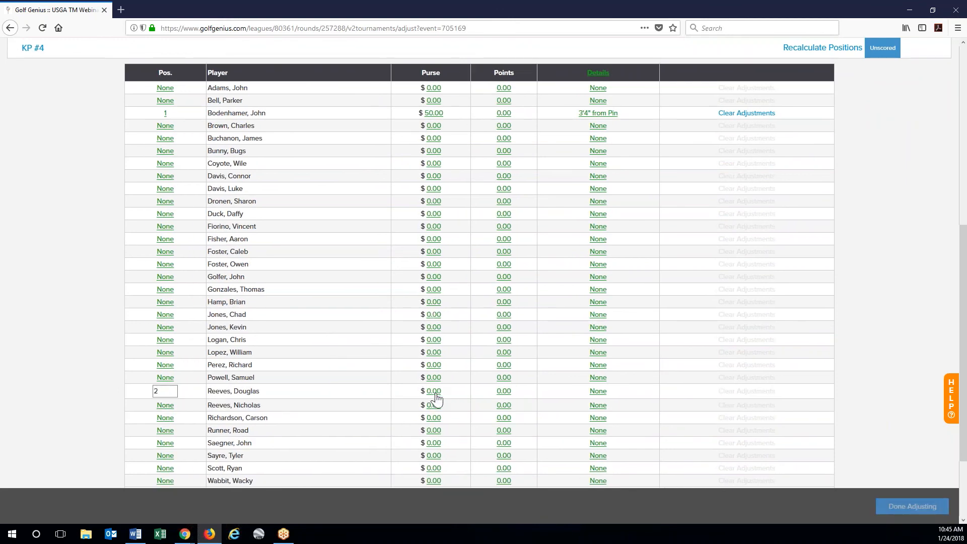
pyautogui.press('Return')
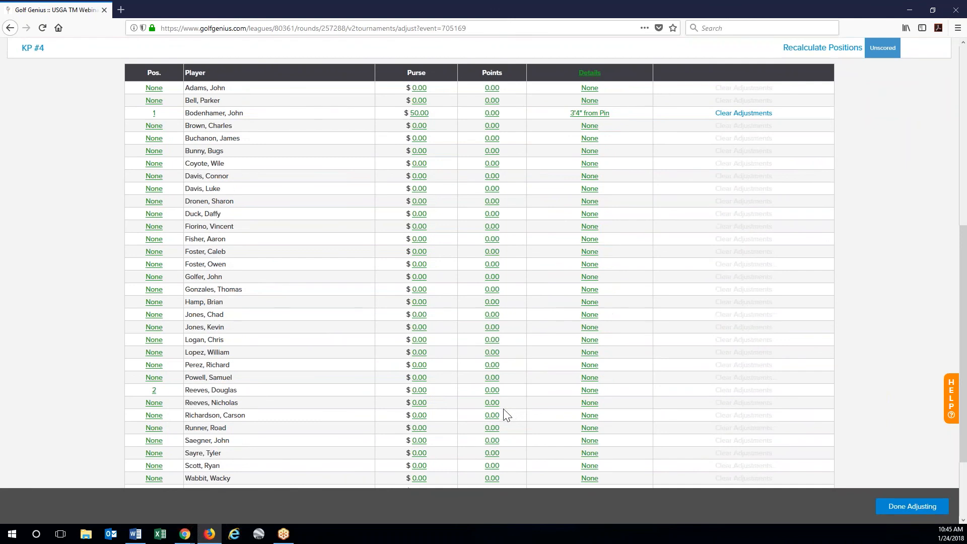
pyautogui.click(419, 390)
pyautogui.write('25')
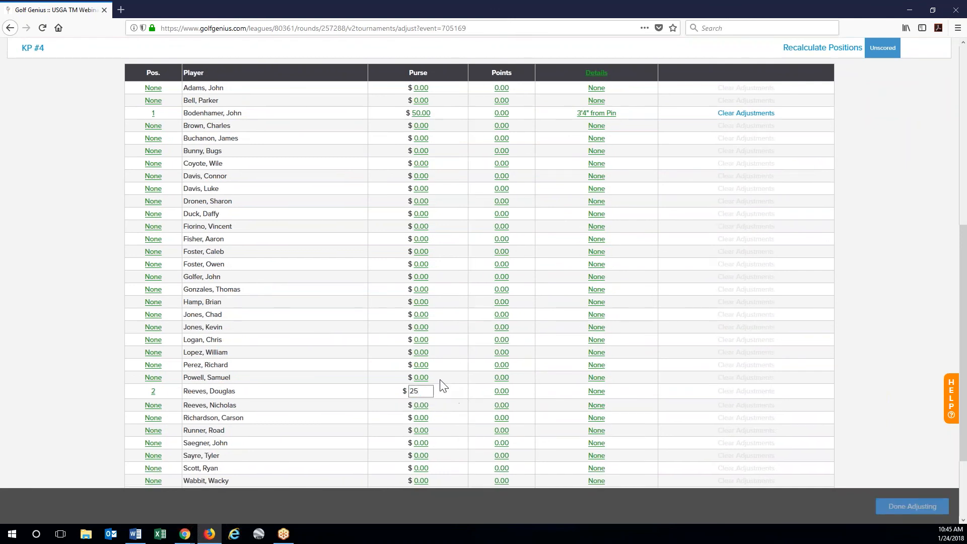
pyautogui.press('Return')
pyautogui.click(592, 392)
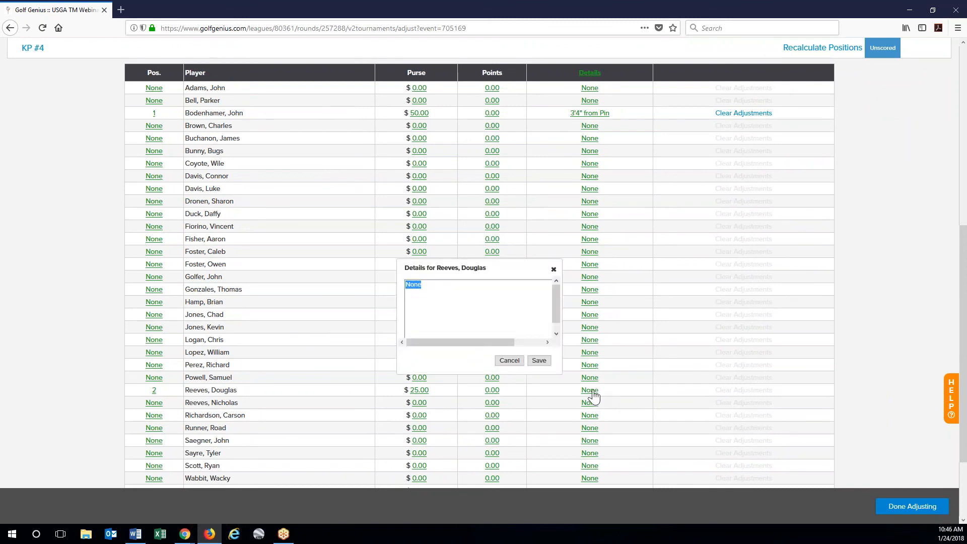
pyautogui.write('4')
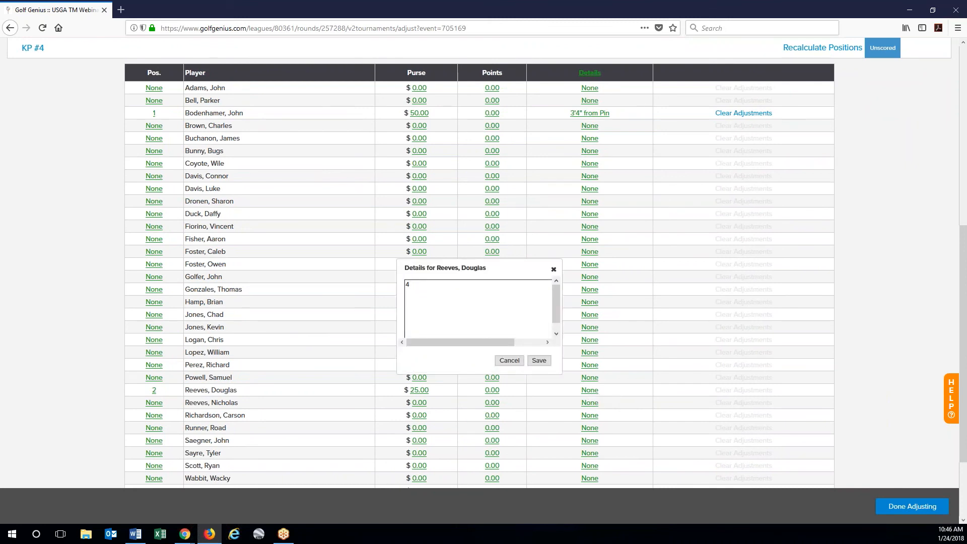
pyautogui.write('\'5" from Pin')
pyautogui.click(539, 361)
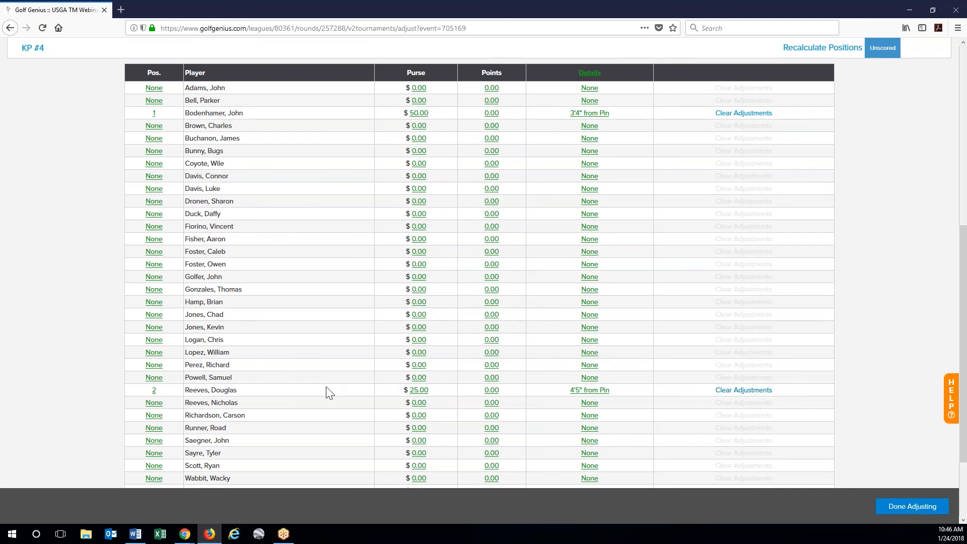
pyautogui.scroll(-4, 828, 462)
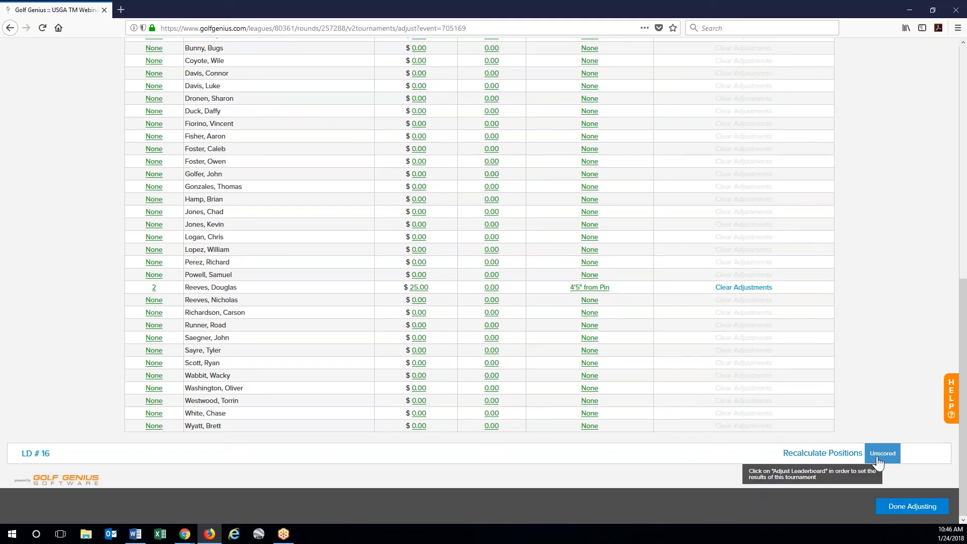
# - In the LD # 16 results, give the golfer position 1 with a $50.00 purse and finish adjusting
pyautogui.click(47, 456)
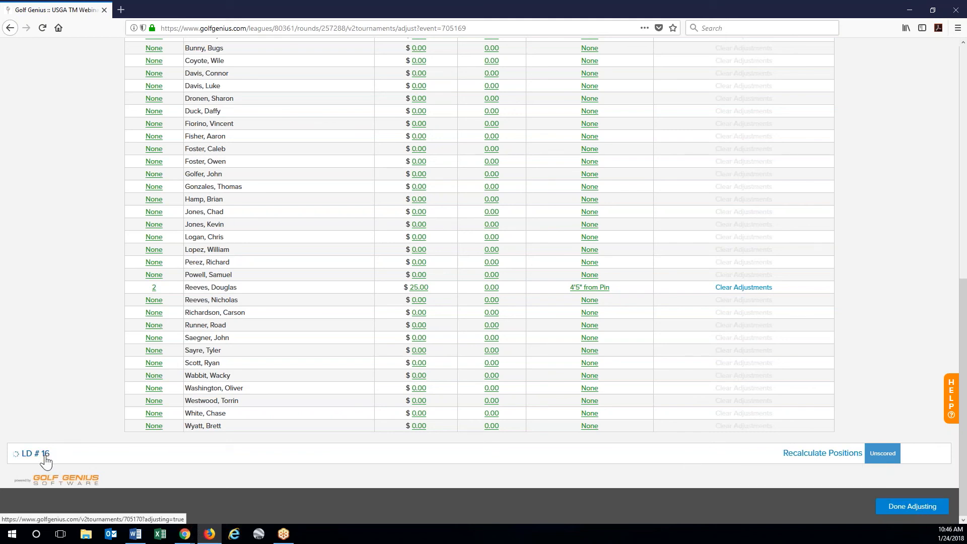
pyautogui.scroll(-2, 54, 455)
pyautogui.scroll(-4, 53, 454)
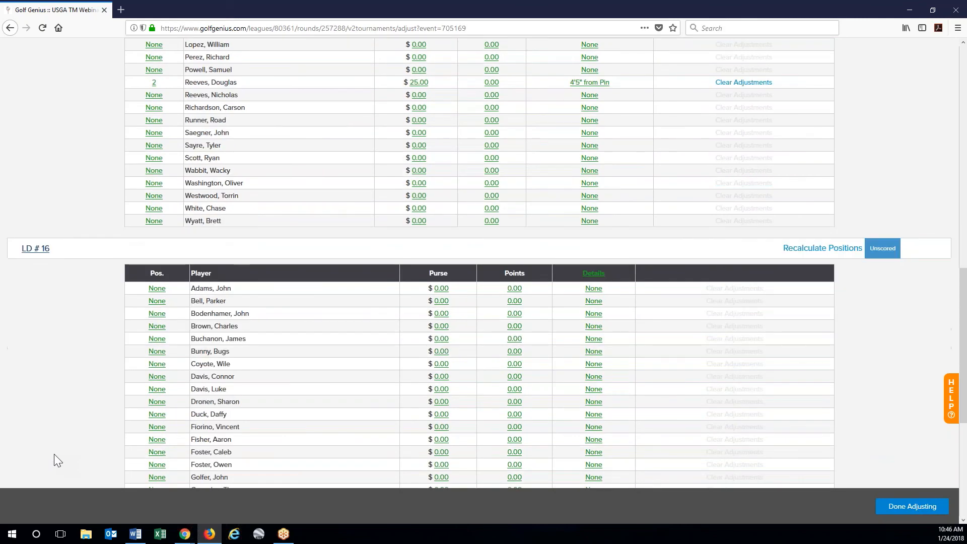
pyautogui.scroll(-3, 53, 455)
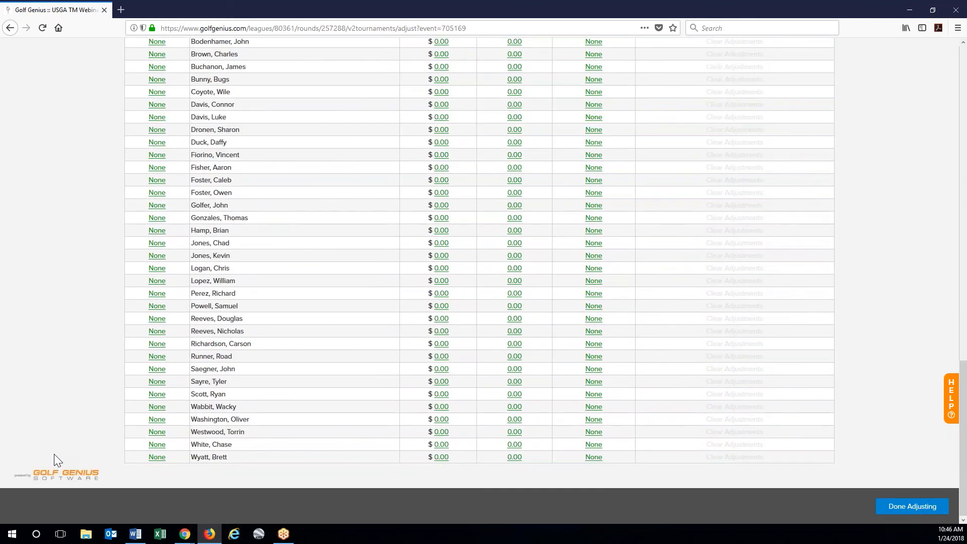
pyautogui.click(159, 258)
pyautogui.write('1')
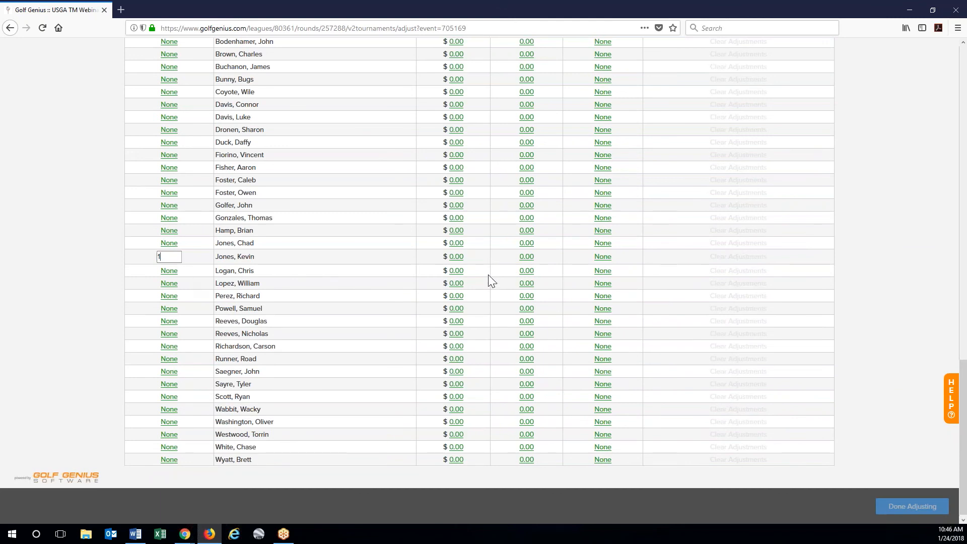
pyautogui.click(456, 258)
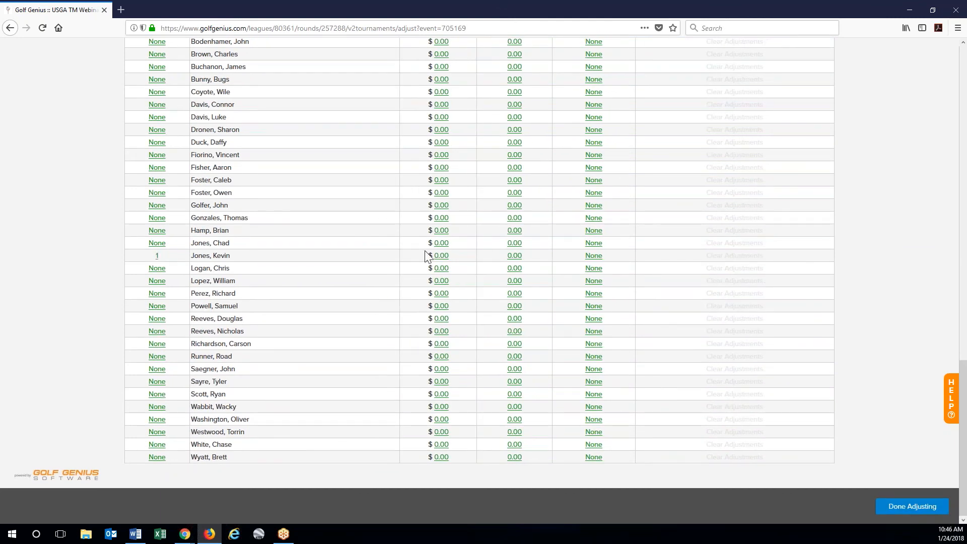
pyautogui.click(442, 256)
pyautogui.write('50')
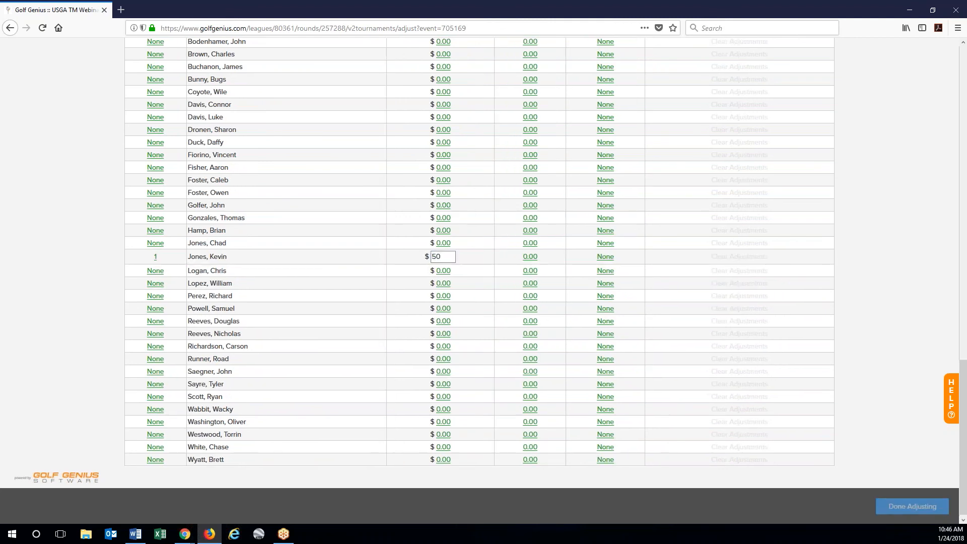
pyautogui.click(485, 261)
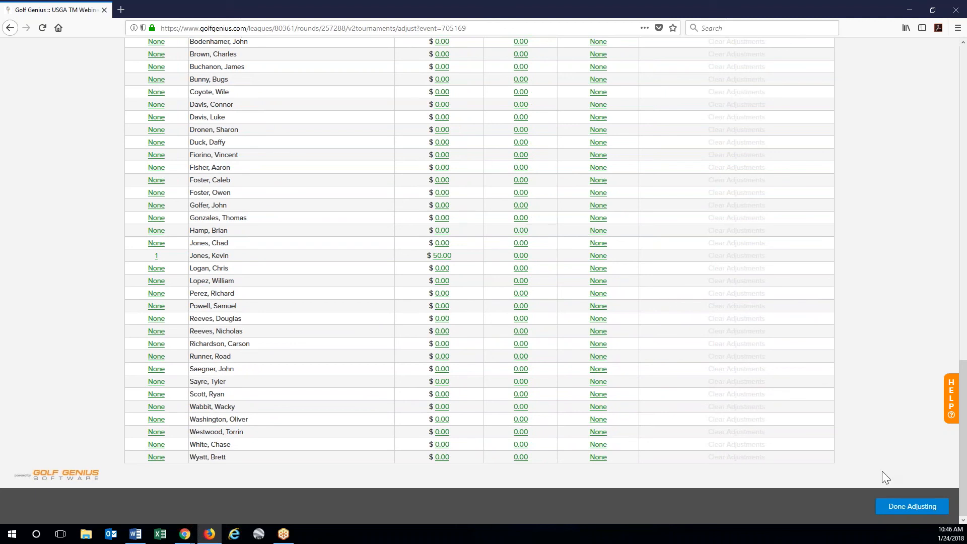
pyautogui.click(917, 509)
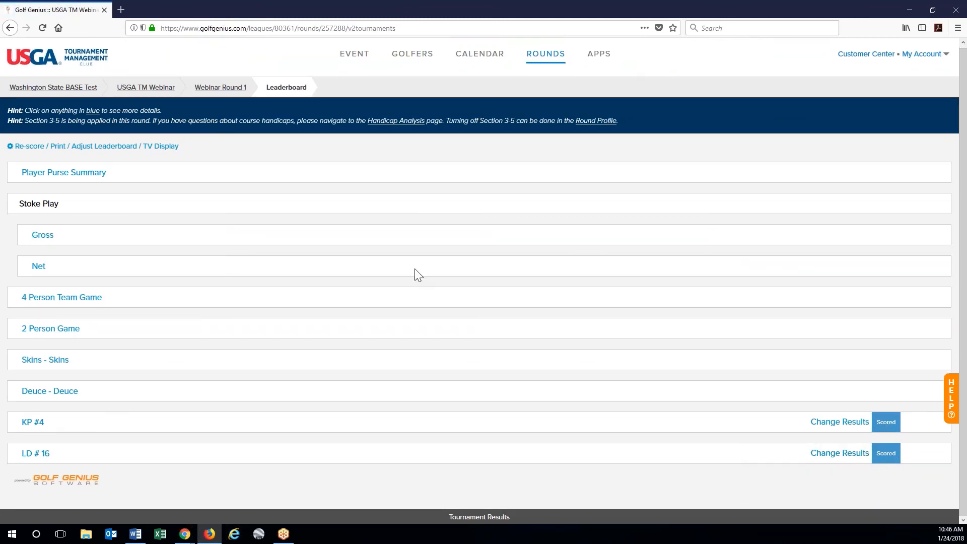
# - Open the Webinar Round 1 leaderboard's TV Display from the Re-score / Print / Adjust options
pyautogui.click(70, 151)
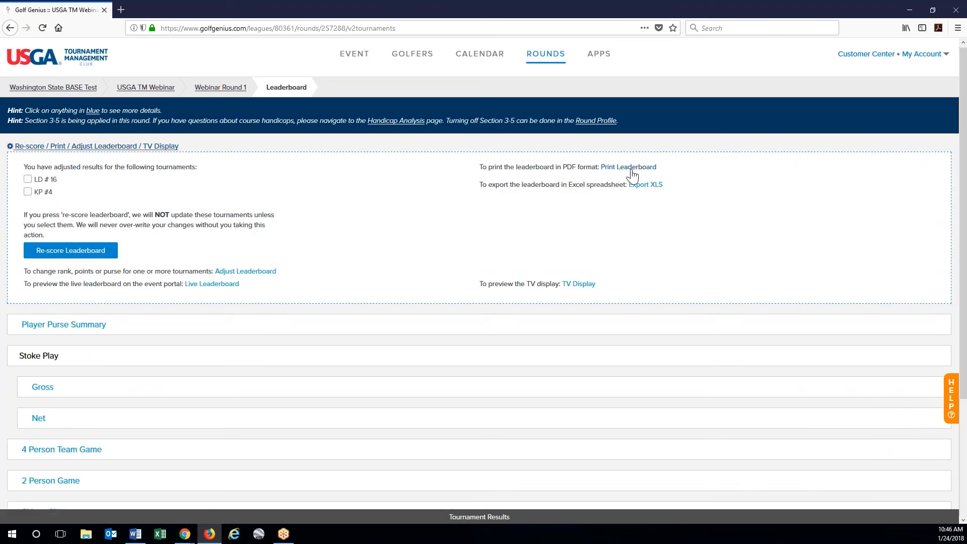
pyautogui.click(583, 285)
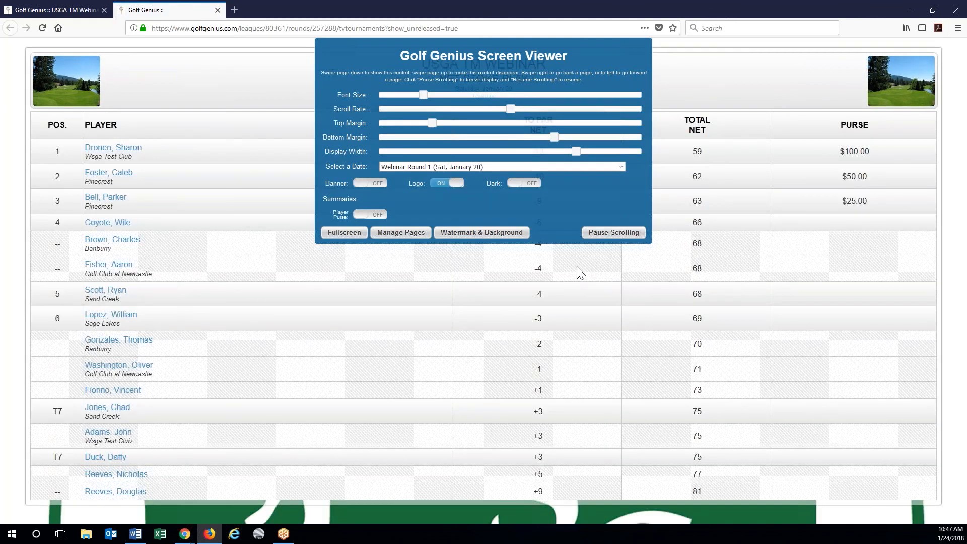
# - Save the TV watermark setting as Current TV Background Image instead of Primary Logo, then close the TV tab
pyautogui.click(507, 236)
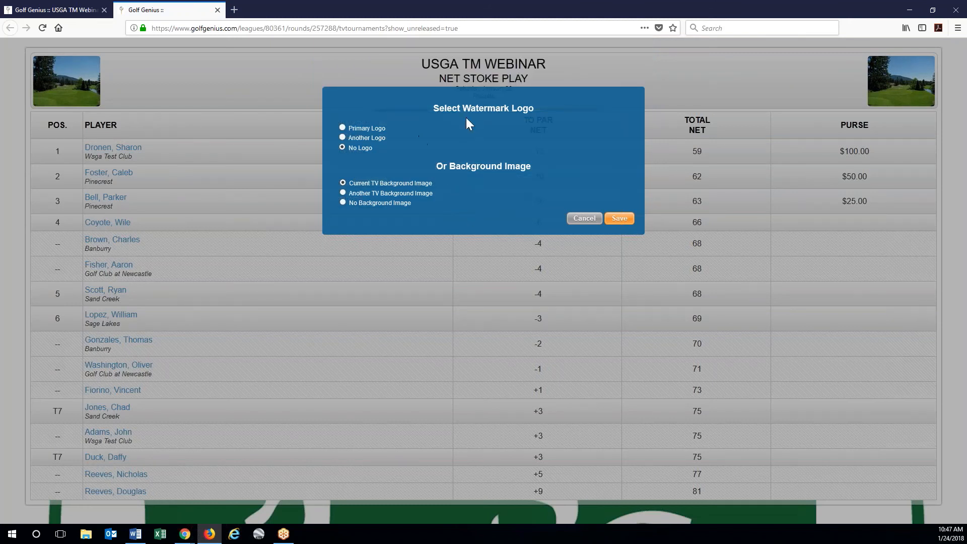
pyautogui.click(372, 129)
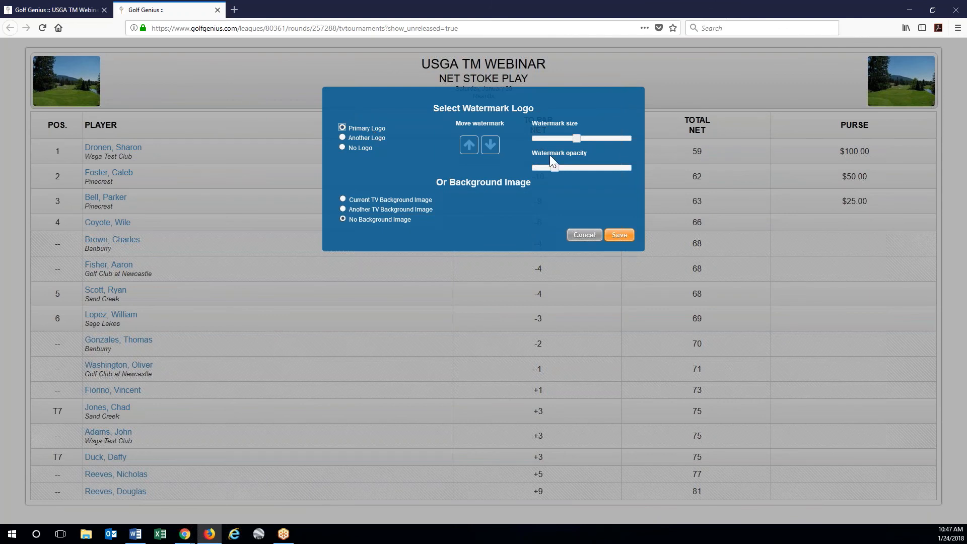
pyautogui.moveTo(577, 138); pyautogui.dragTo(630, 138)
pyautogui.moveTo(554, 165); pyautogui.dragTo(573, 165)
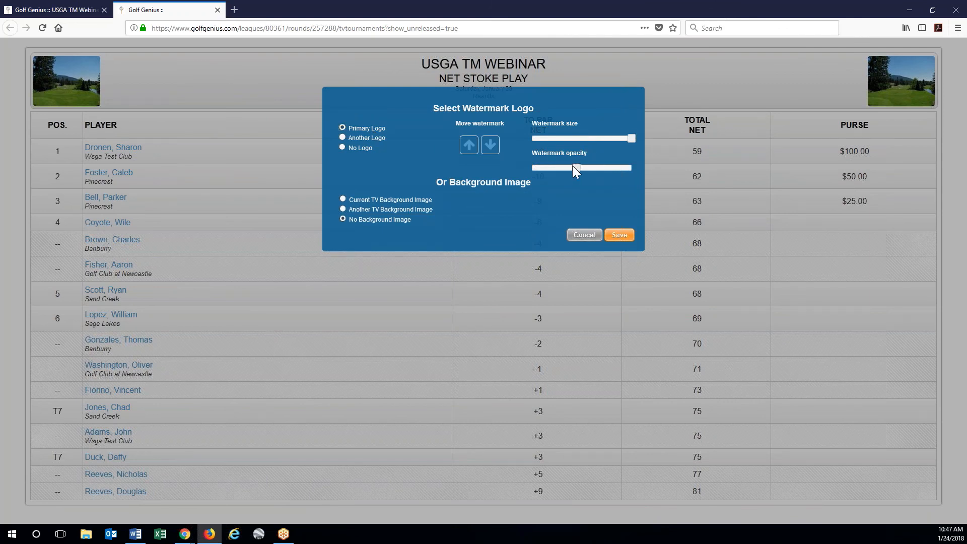
pyautogui.click(389, 200)
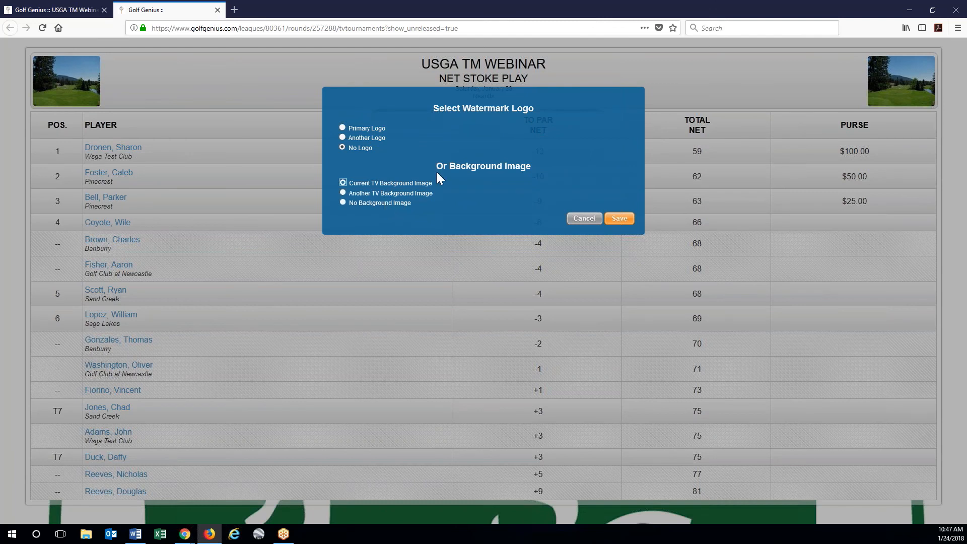
pyautogui.click(619, 220)
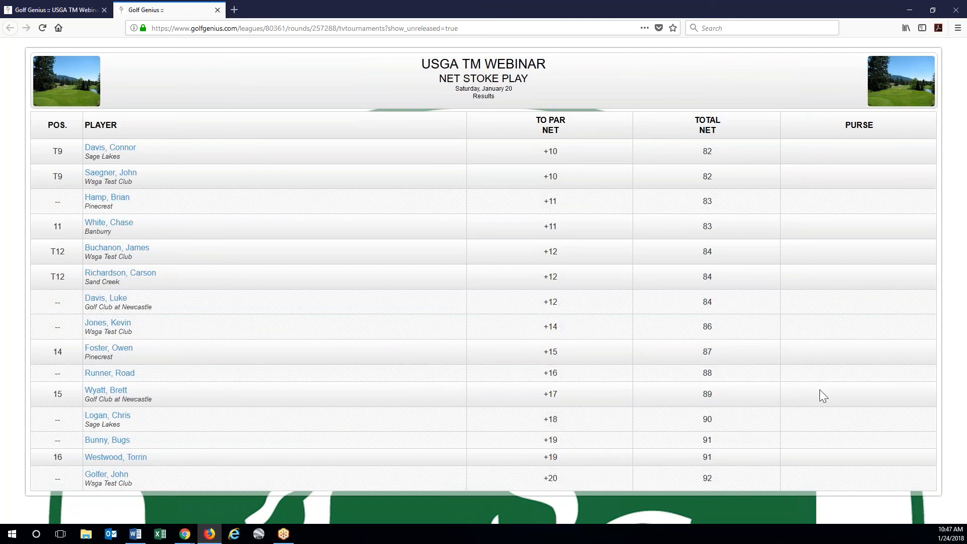
pyautogui.click(593, 211)
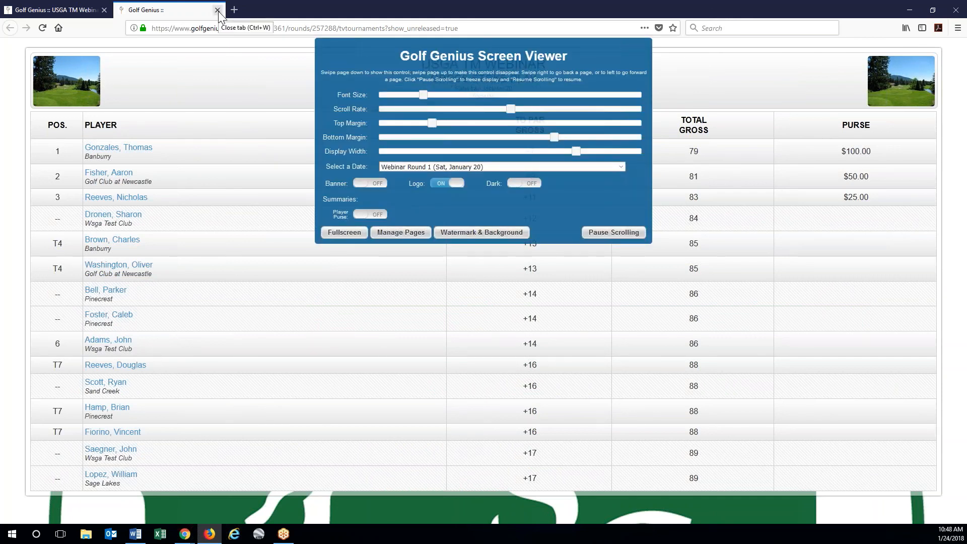
pyautogui.click(217, 10)
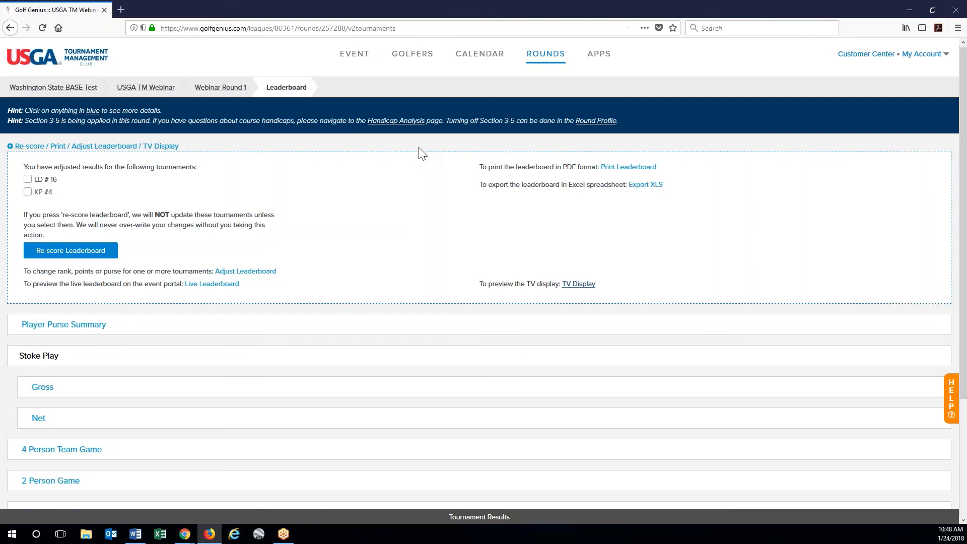
# - In Logos, Banners & Backgrounds, make the WSGA logo the primary logo
pyautogui.scroll(-3, 433, 302)
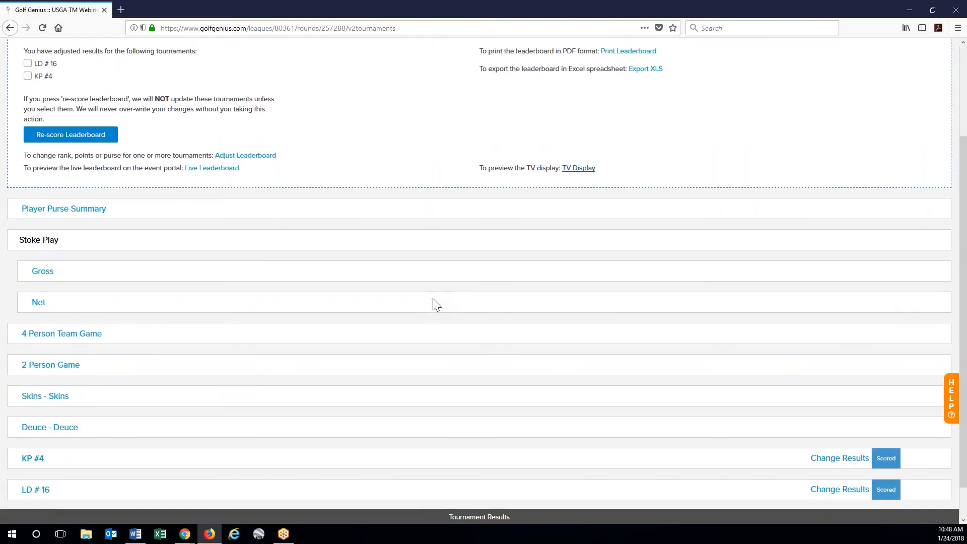
pyautogui.scroll(5, 434, 299)
pyautogui.click(356, 56)
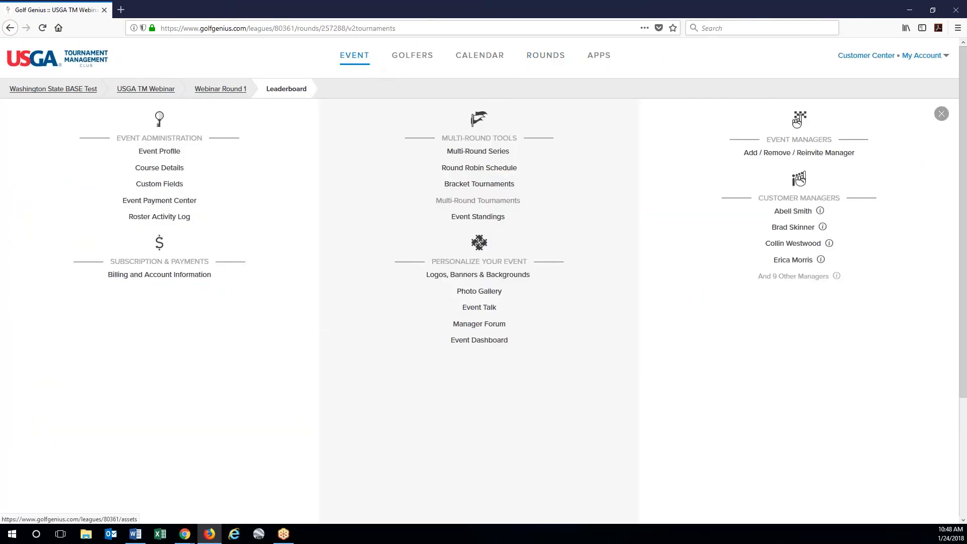
pyautogui.click(505, 278)
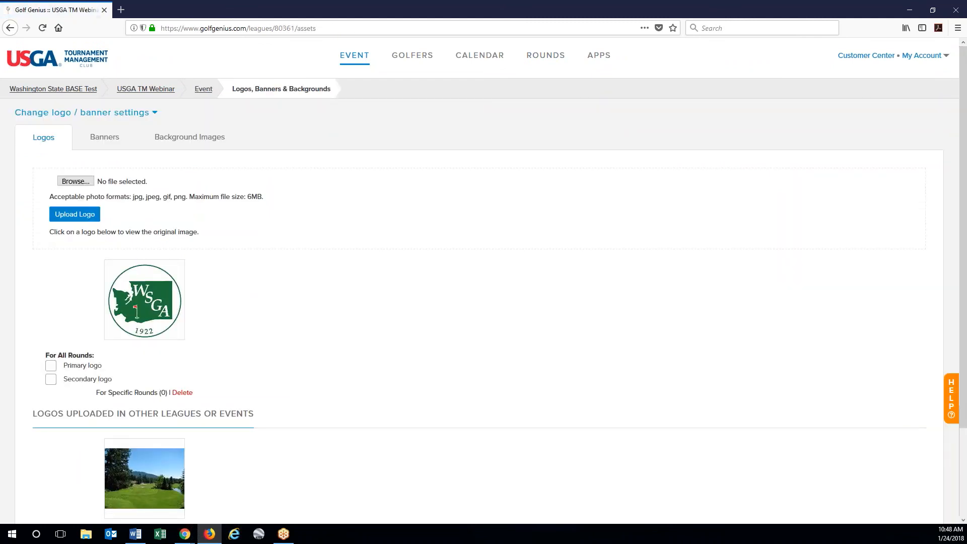
pyautogui.scroll(-2, 344, 362)
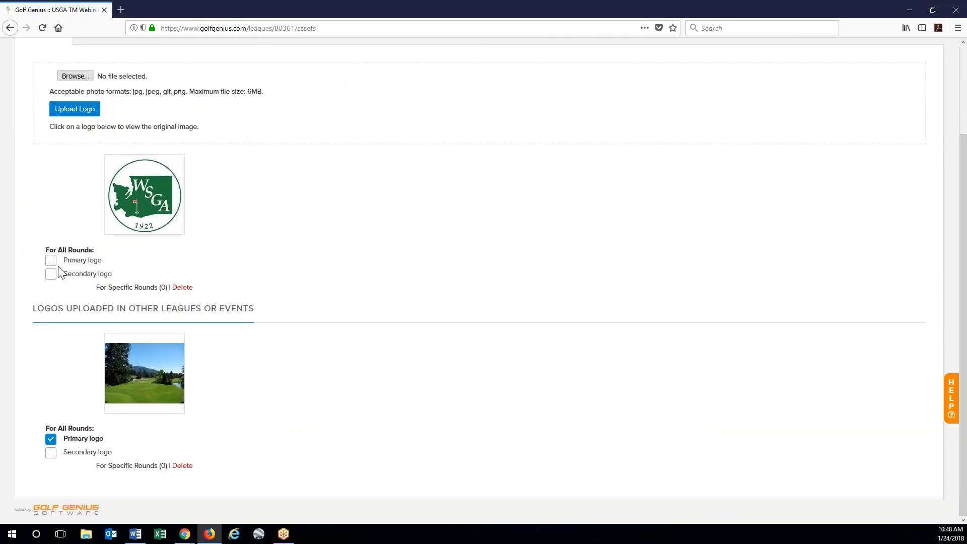
pyautogui.click(51, 261)
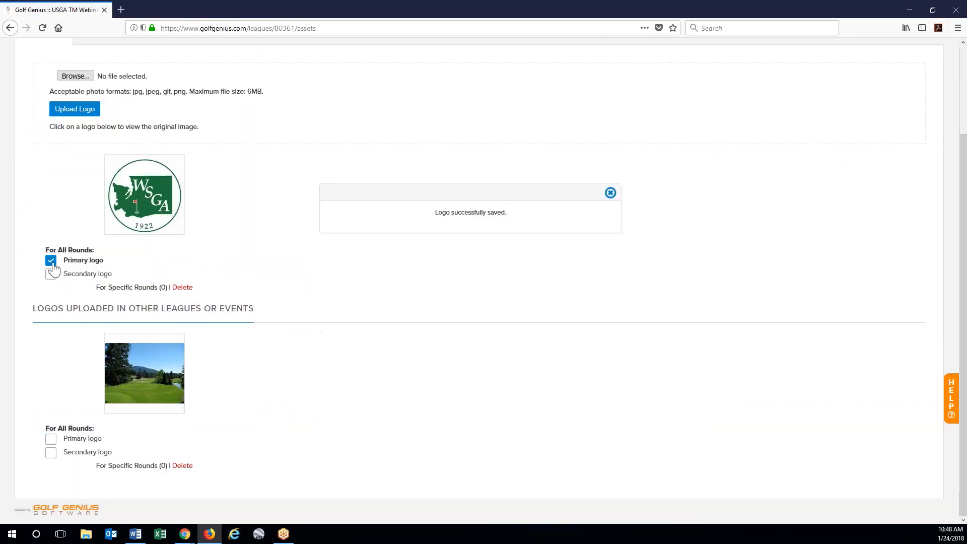
pyautogui.click(610, 193)
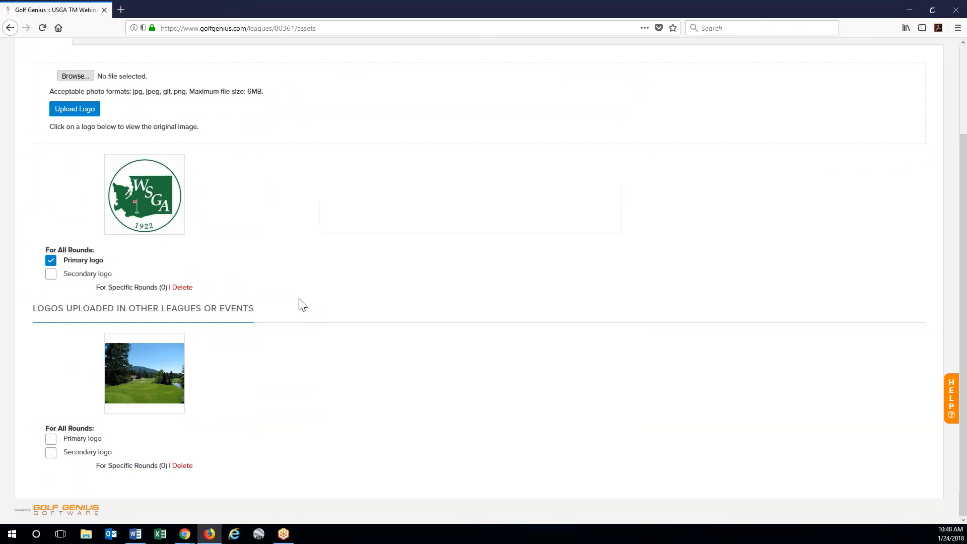
# - Return to the round's leaderboard via ROUNDS > Display Leaderboard
pyautogui.scroll(2, 300, 304)
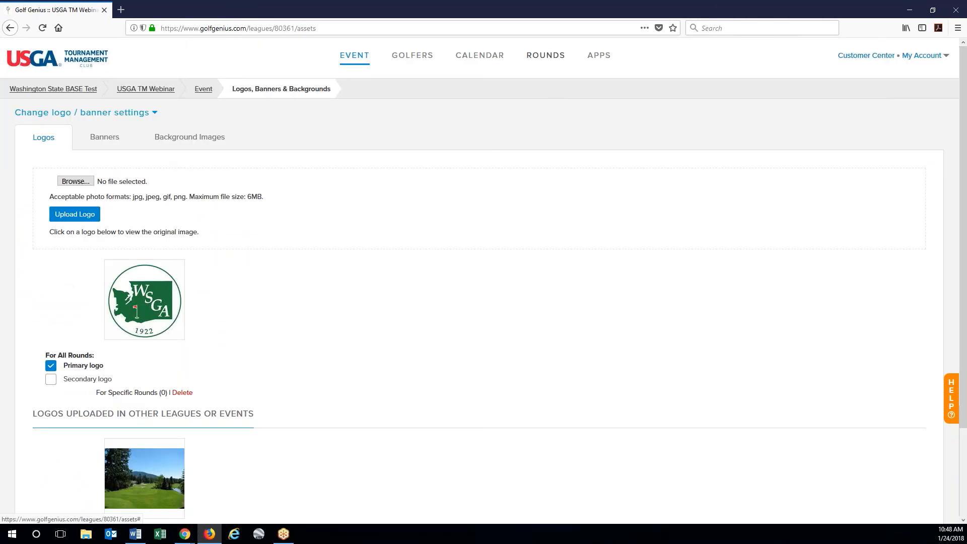
pyautogui.click(546, 56)
pyautogui.click(479, 368)
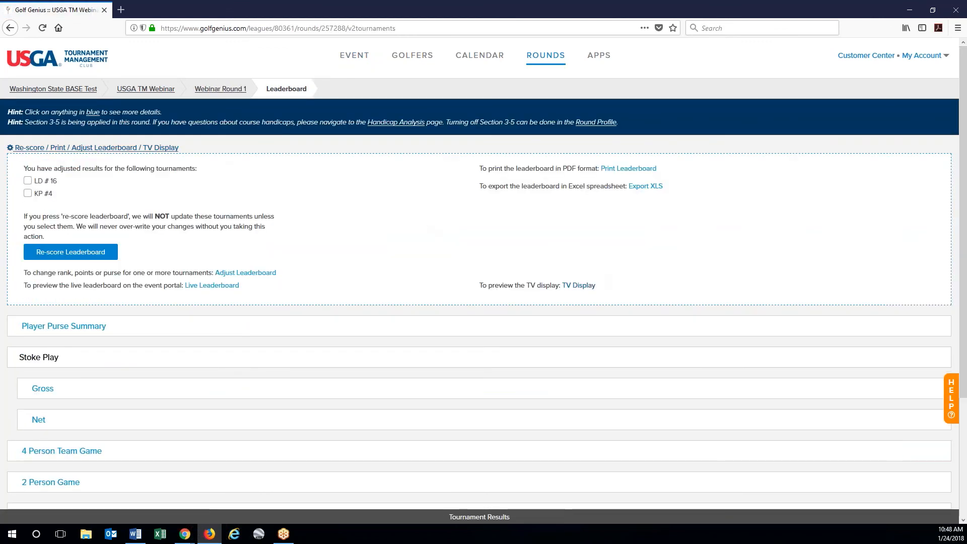
# - Reopen the TV display, switch its Banner ON, and close the TV tab
pyautogui.click(580, 288)
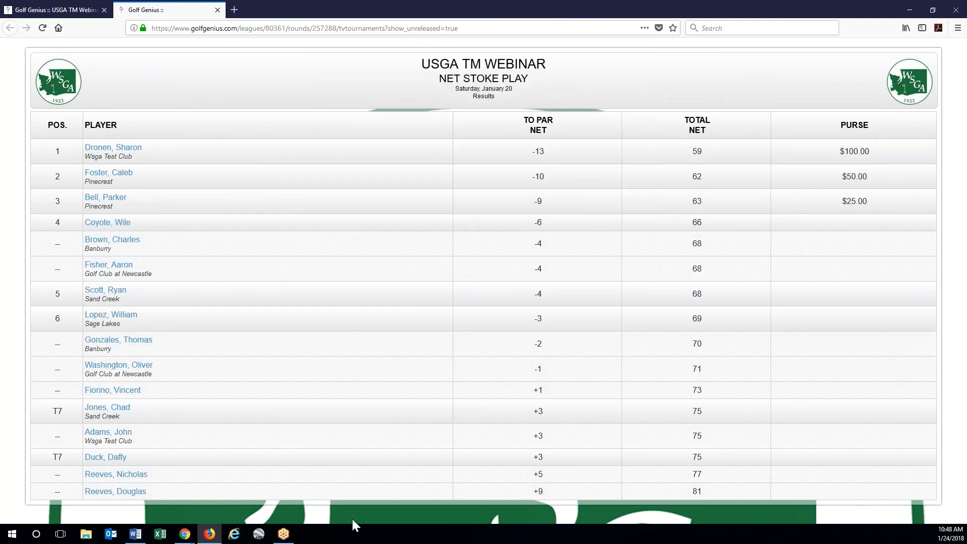
pyautogui.moveTo(496, 162)
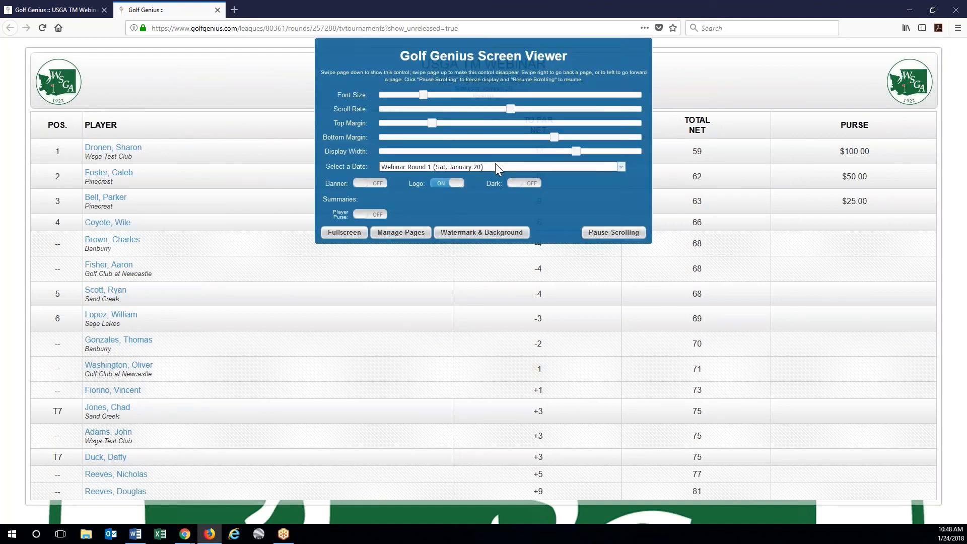
pyautogui.click(369, 184)
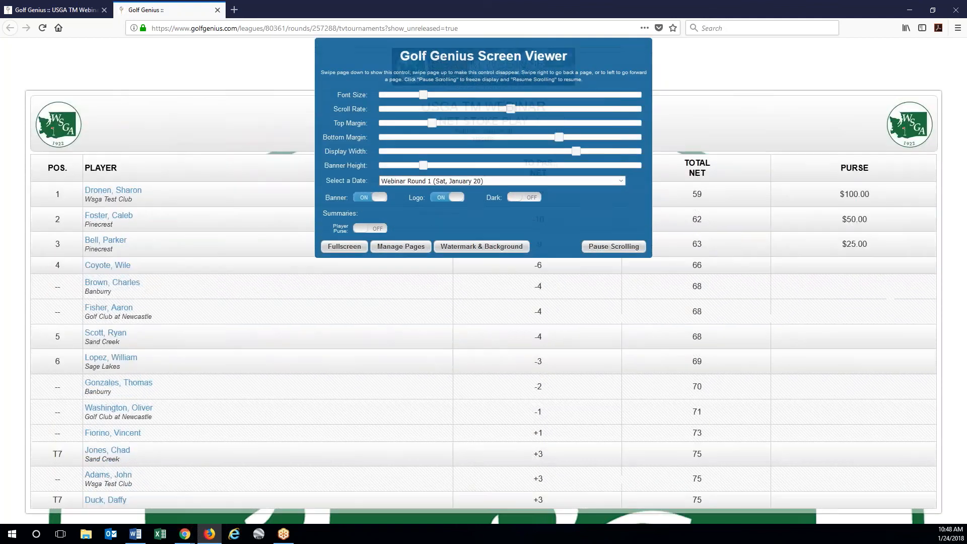
pyautogui.moveTo(667, 360)
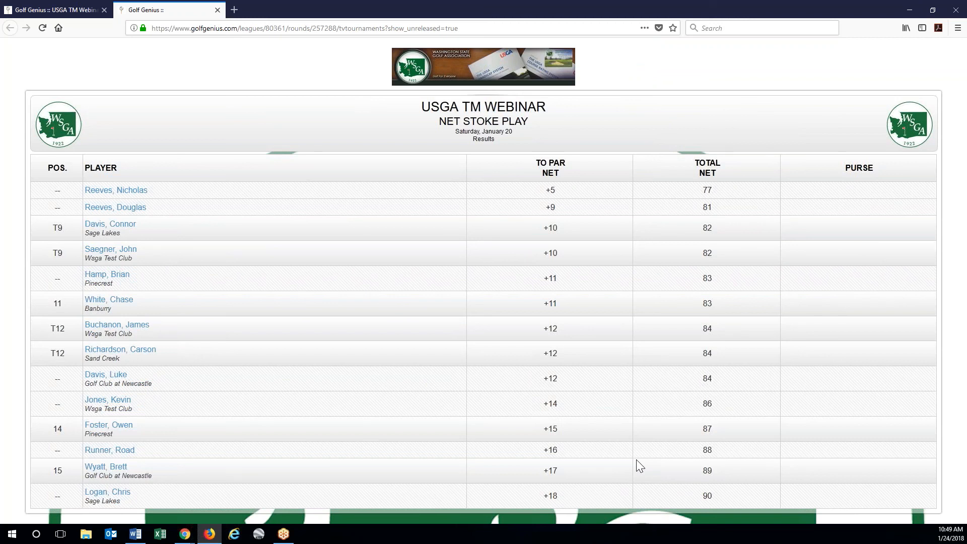
pyautogui.click(217, 10)
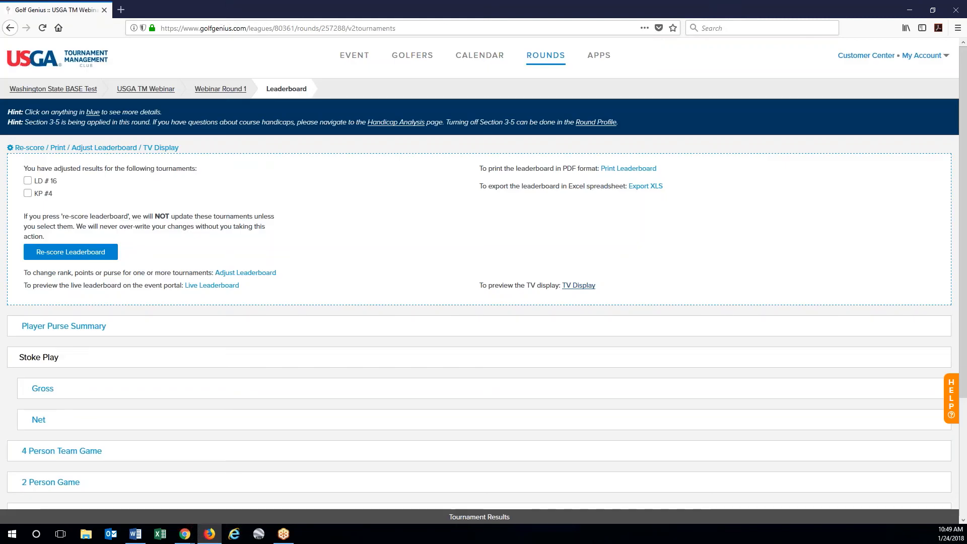